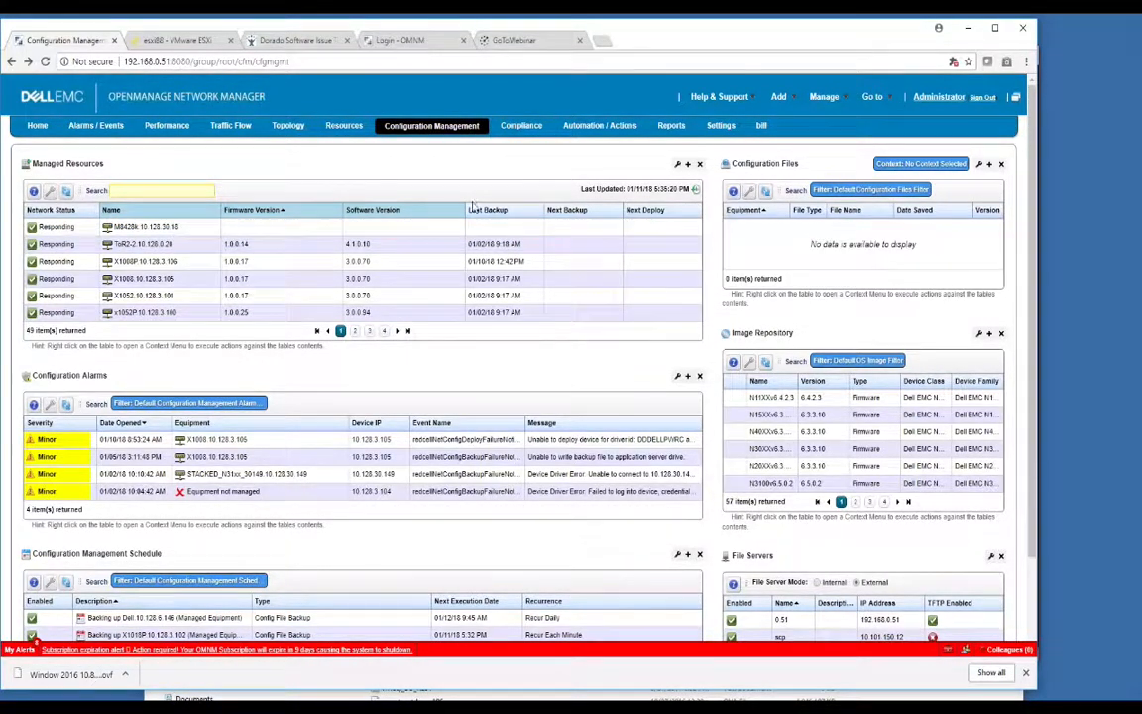
Search the managed resources for 30.136 and select the N2024_136 device to list its configuration files
left_click(138, 244)
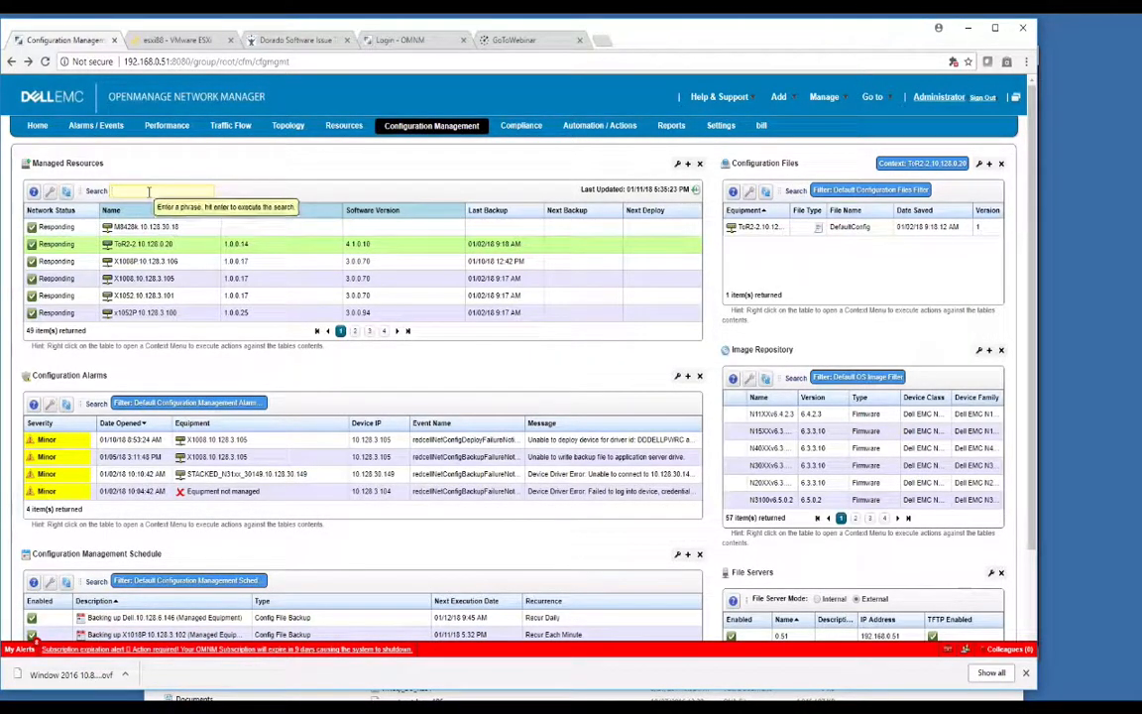
type("10.136")
key("Return")
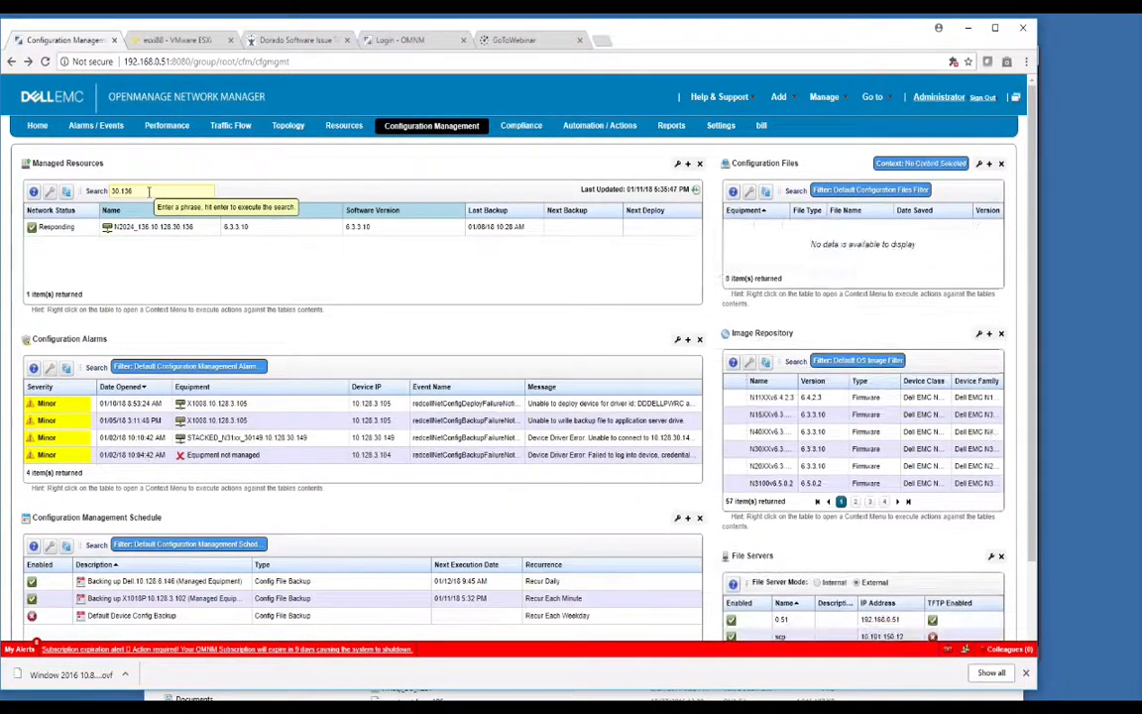
left_click(158, 227)
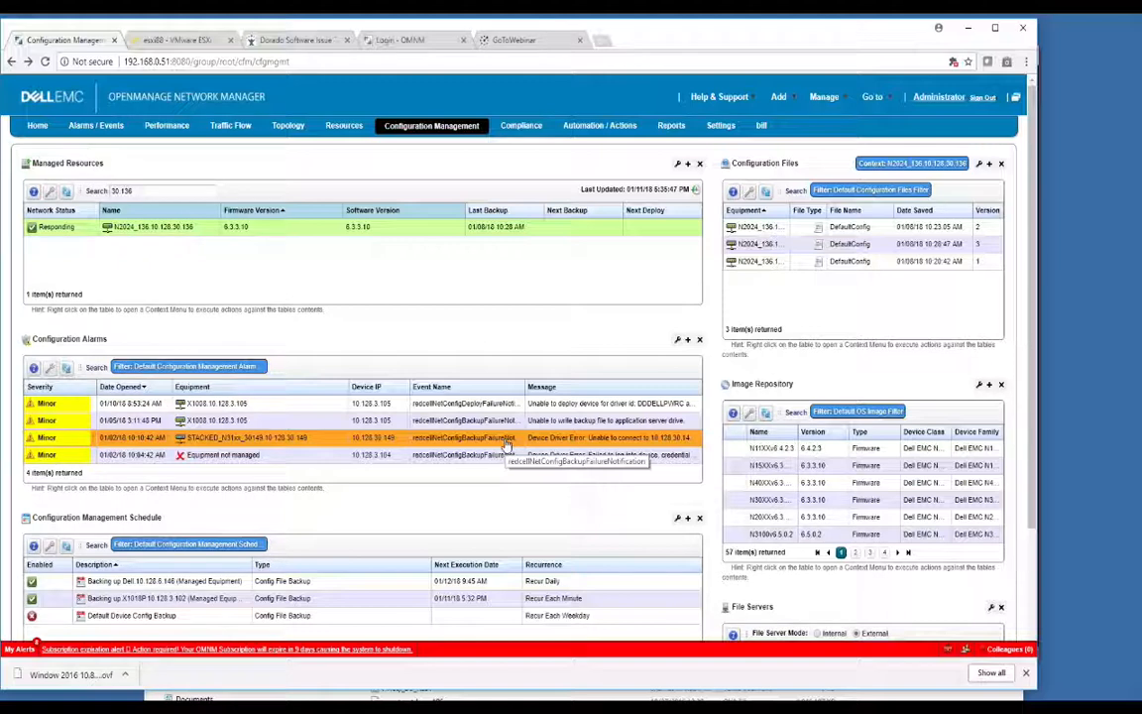
View the types of new schedule offered in the Configuration Management Schedule
left_click(235, 421)
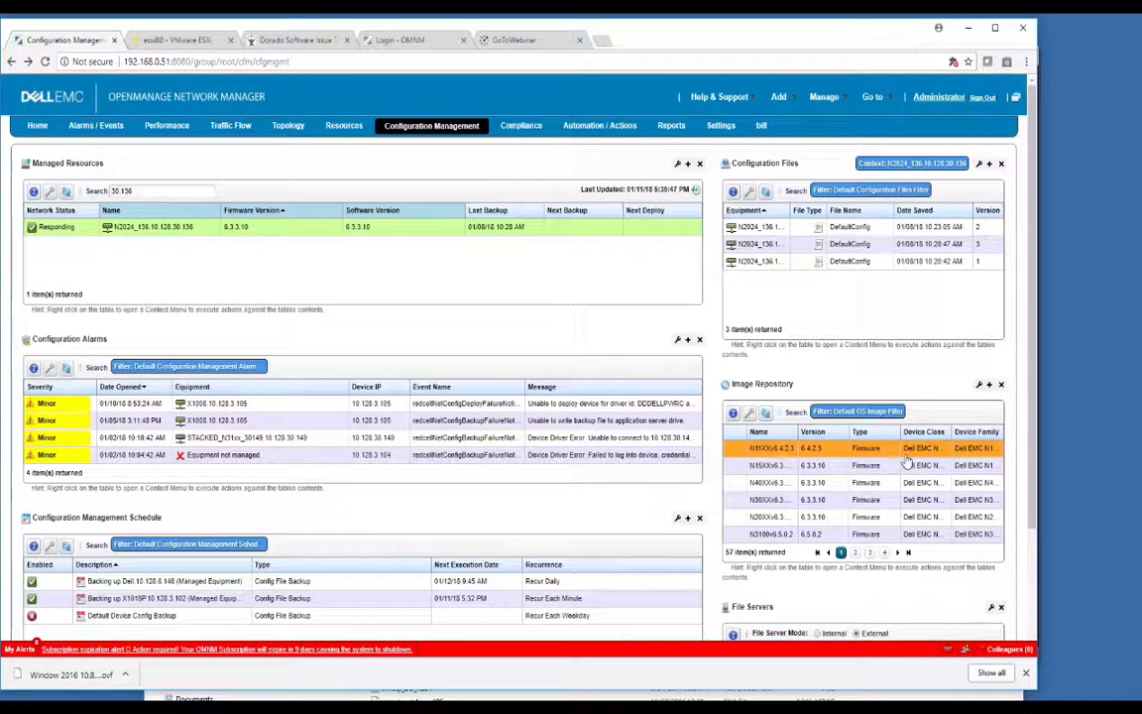
left_click_drag(1034, 447, 1031, 498)
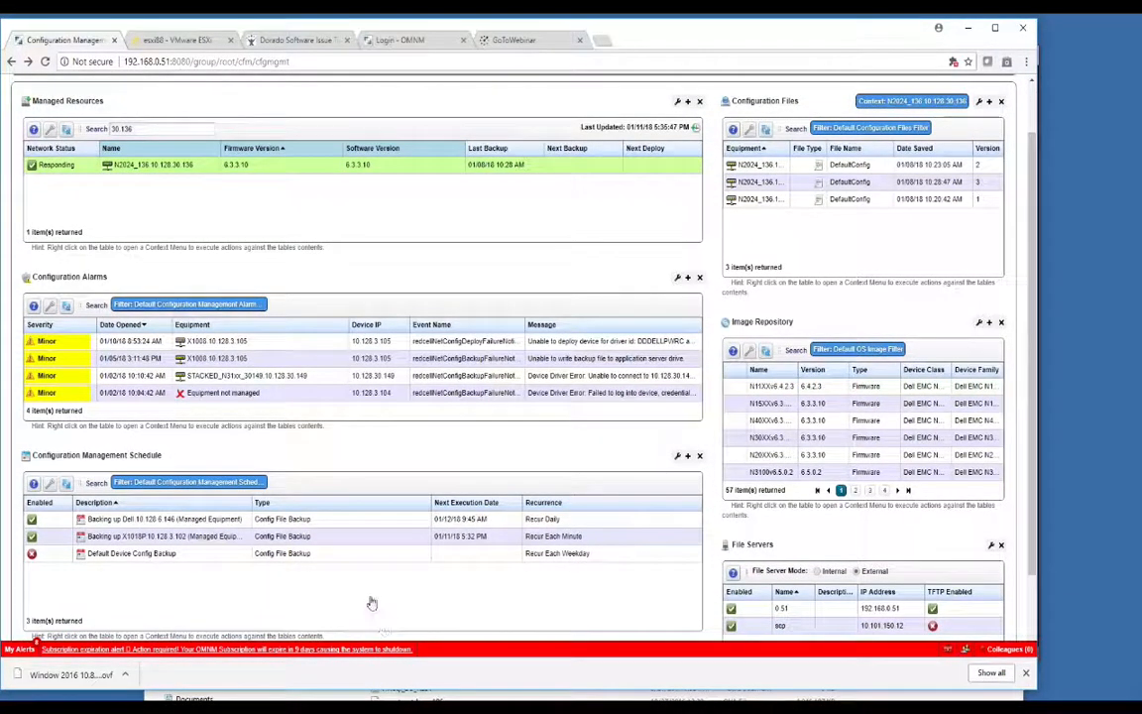
right_click(228, 525)
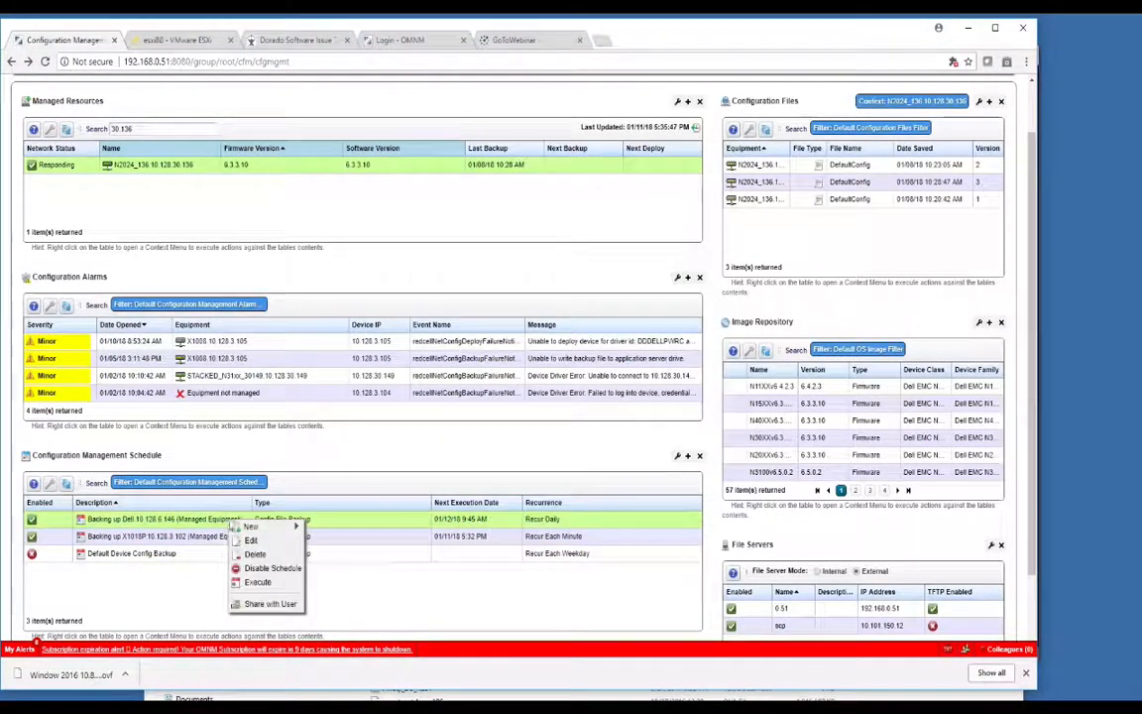
mouse_move(242, 526)
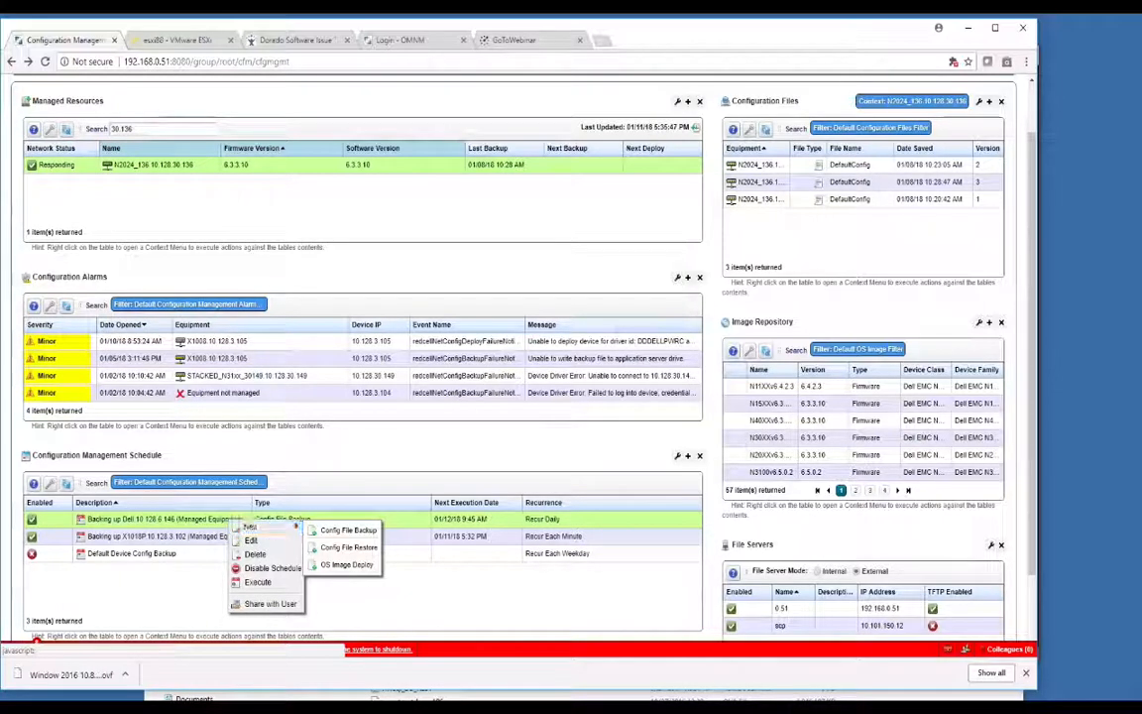
left_click(346, 565)
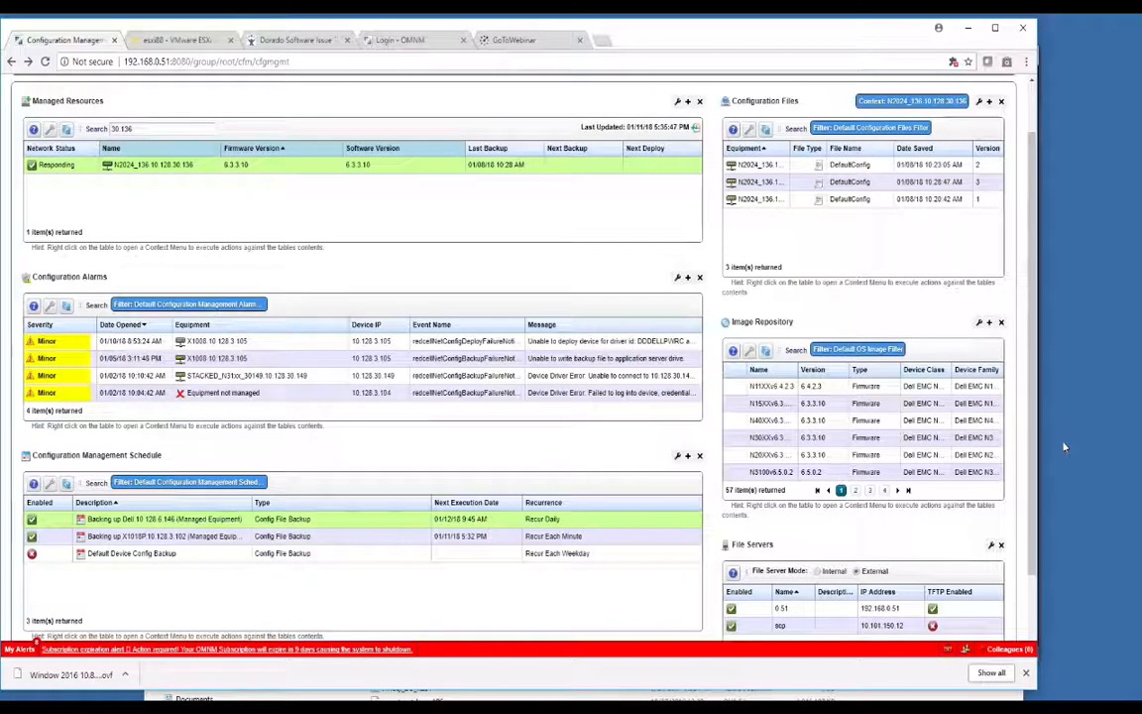
View the help resources offered under Help & Support
left_click_drag(1035, 462, 1035, 395)
left_click(719, 96)
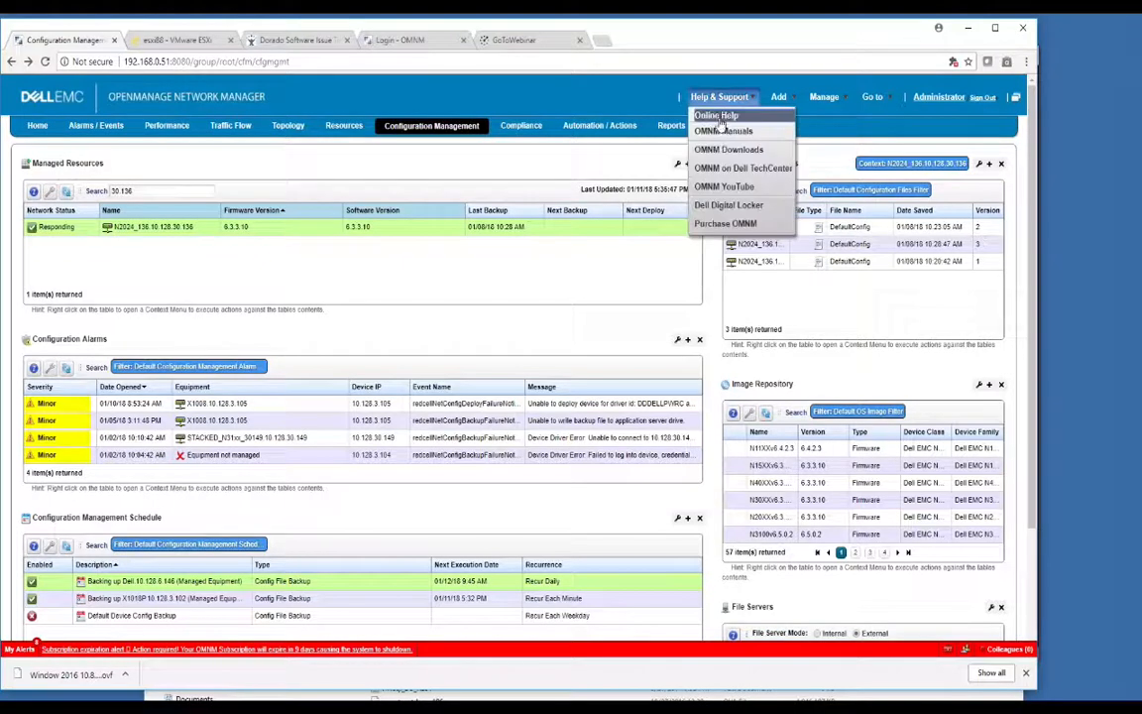
left_click(721, 125)
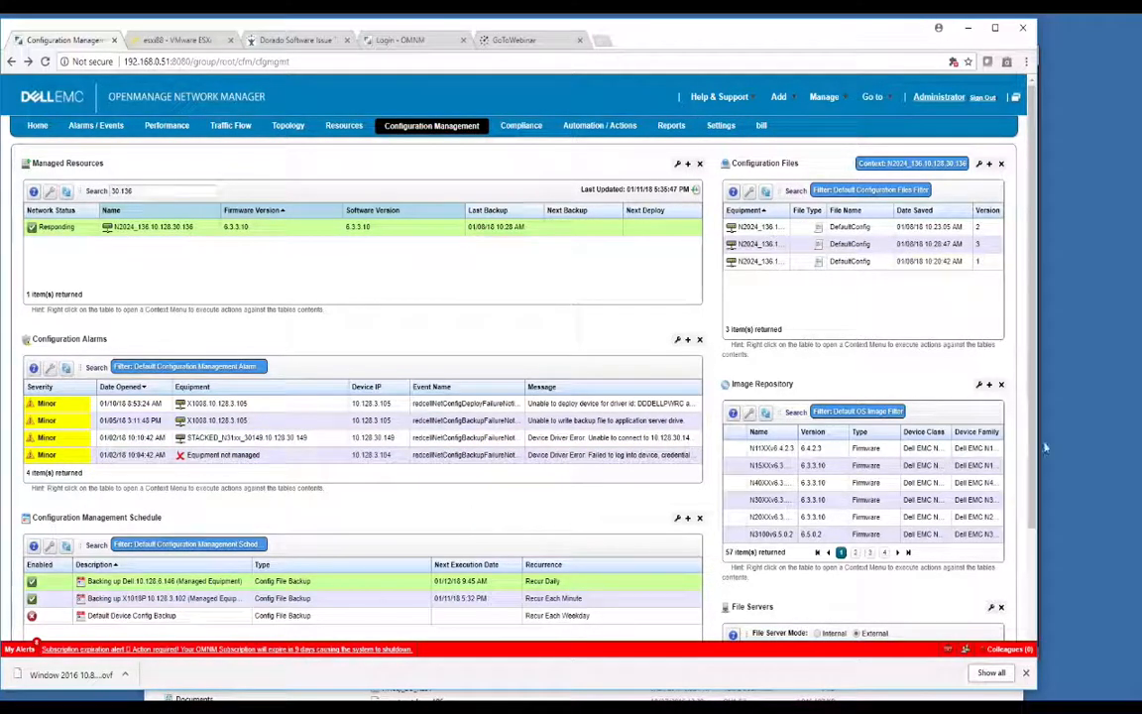
Examine the firmware images in the Image Repository and the external servers listed under File Servers
left_click_drag(1035, 431, 1036, 495)
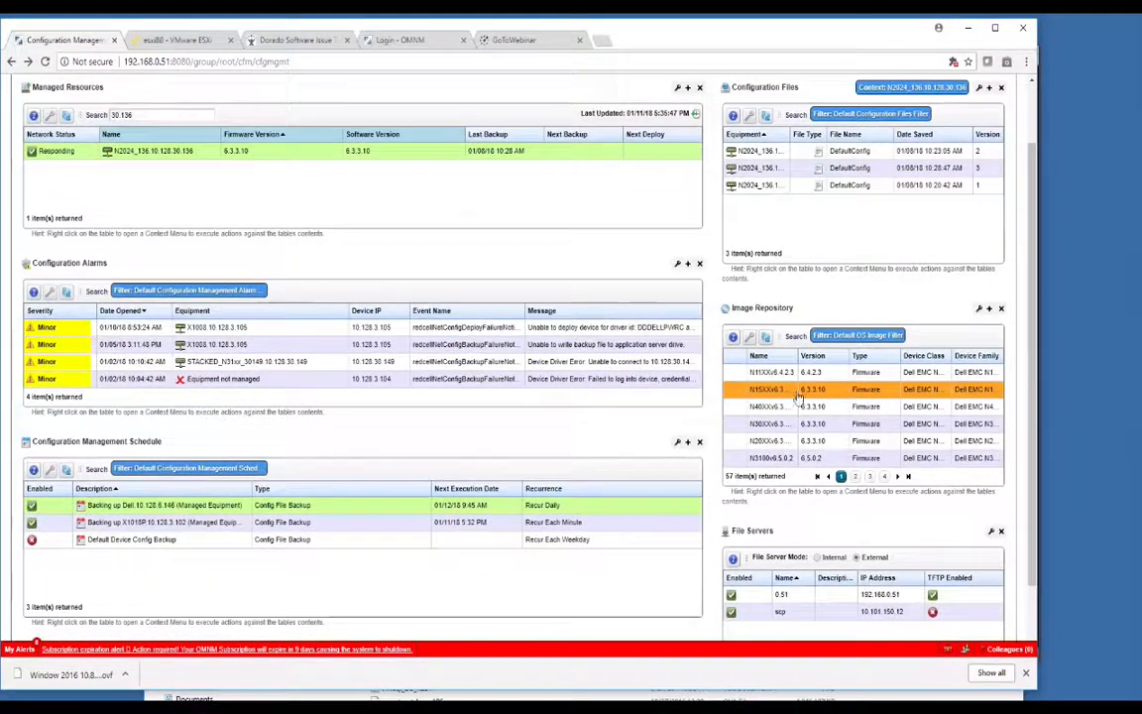
left_click(778, 375)
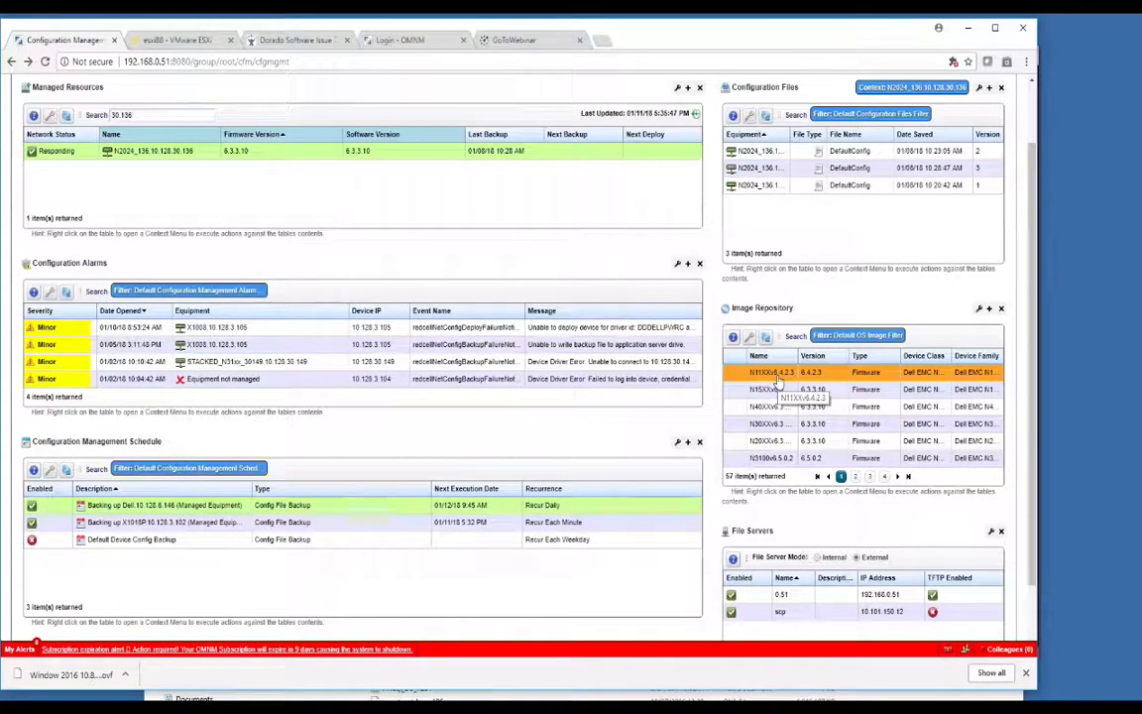
left_click(816, 596)
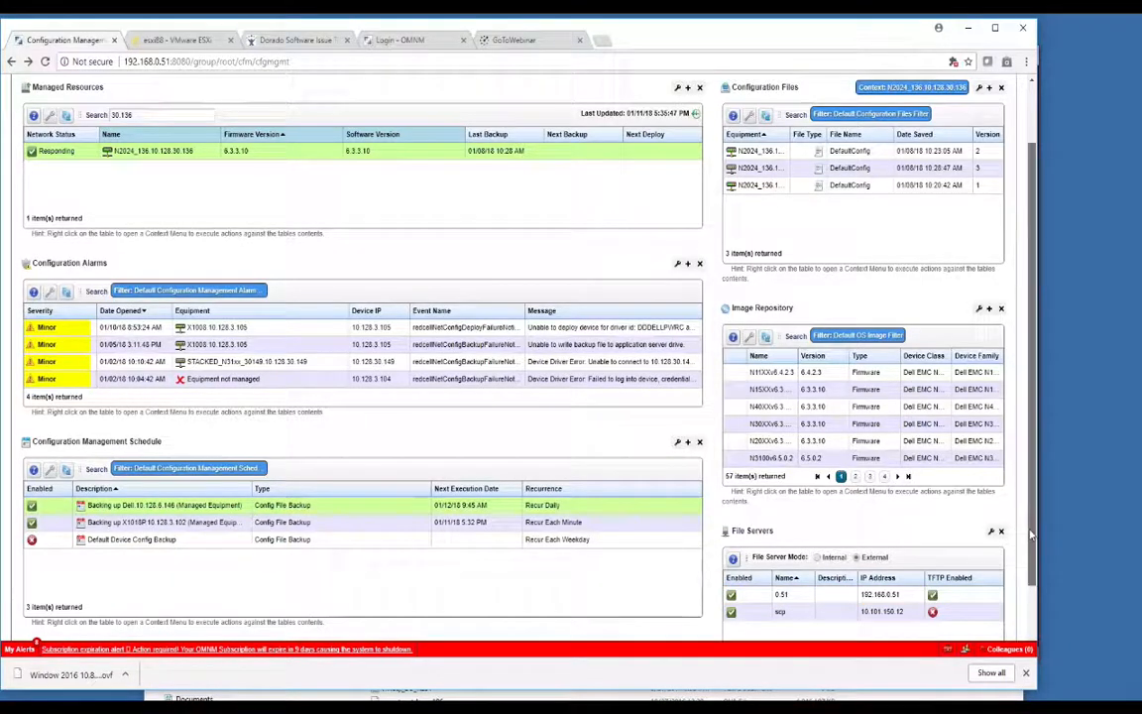
left_click_drag(1031, 525, 1031, 561)
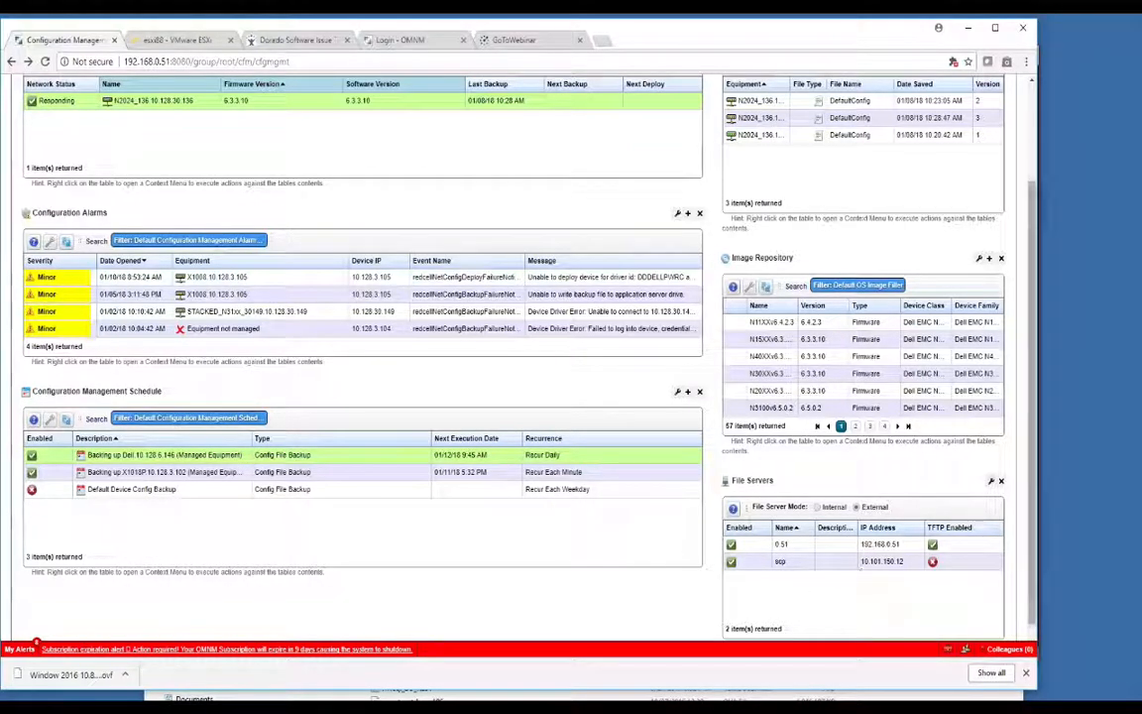
scroll(1033, 387, "up", 3)
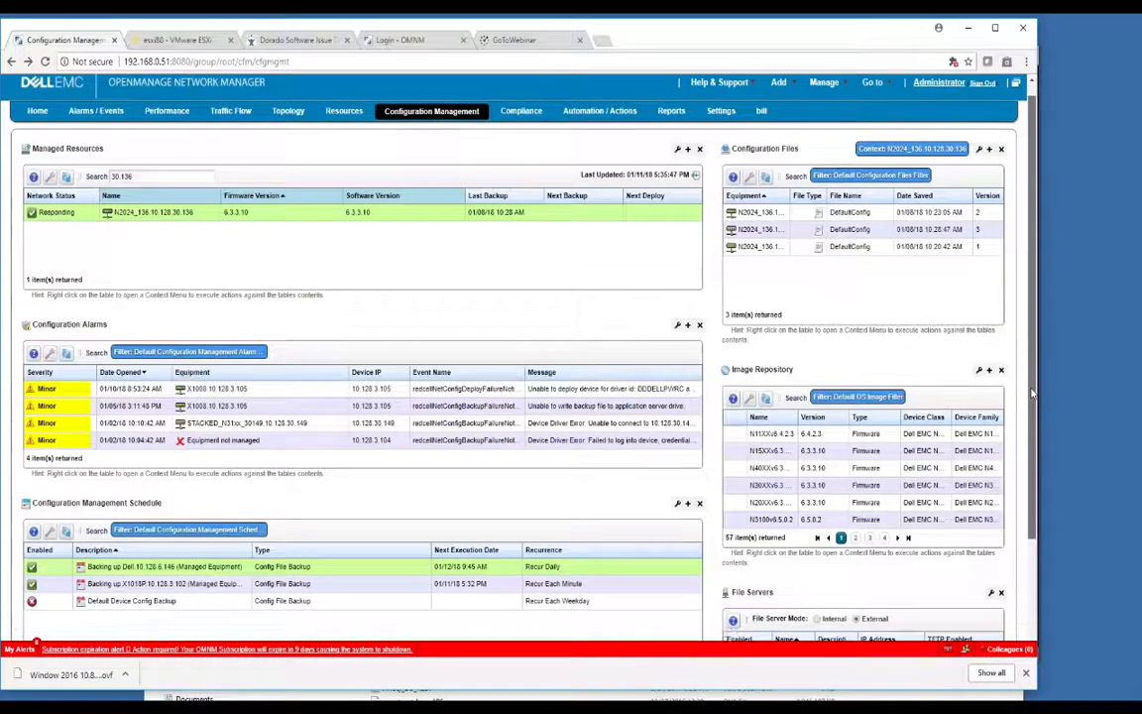
Compare versions 2 and 1 of the N2024_136 device's DefaultConfig file, and close the comparison
scroll(1032, 392, "down", 1)
left_click(299, 203)
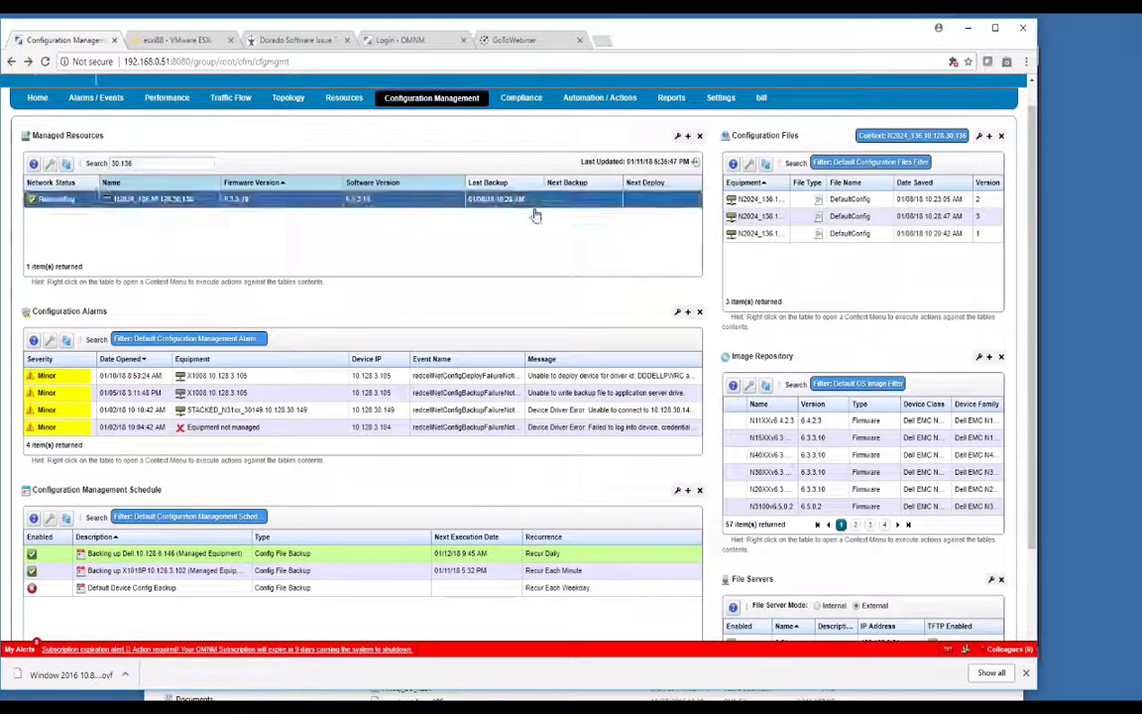
left_click(887, 200)
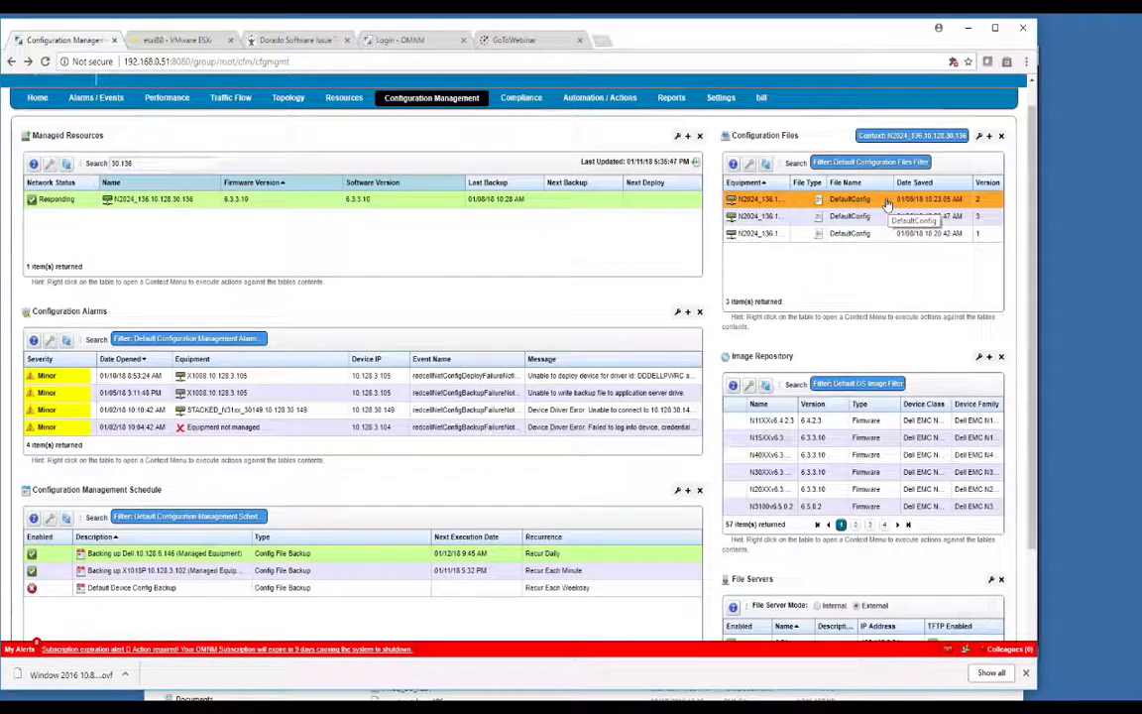
left_click(872, 202)
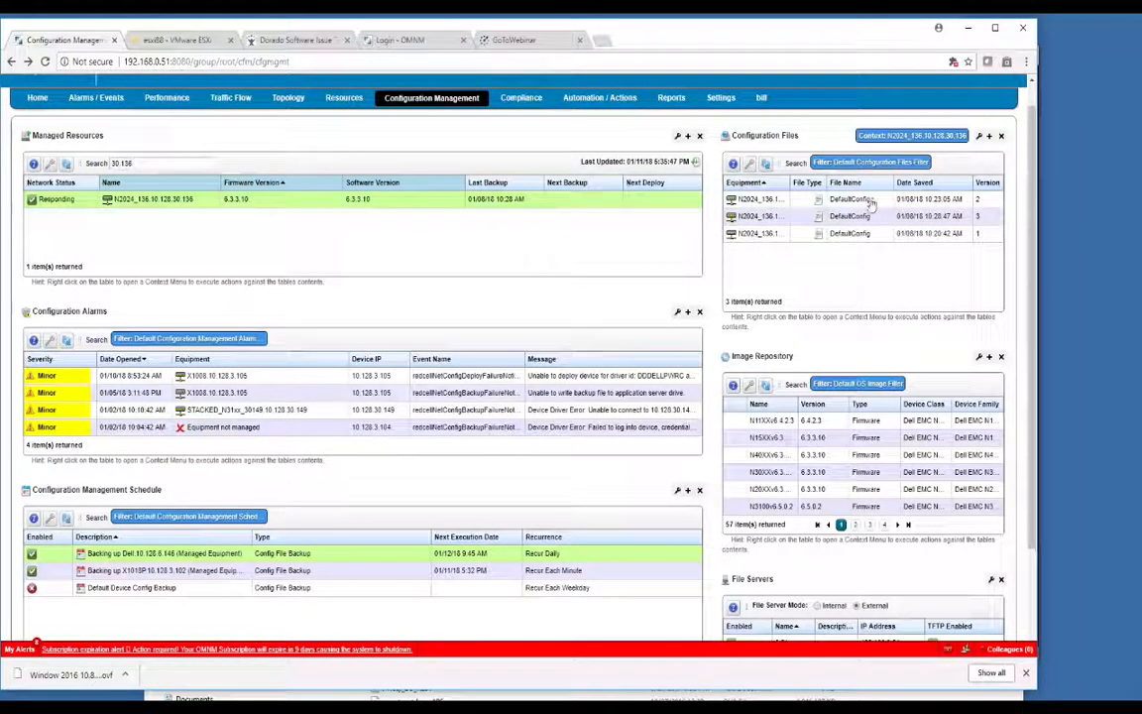
left_click(864, 237)
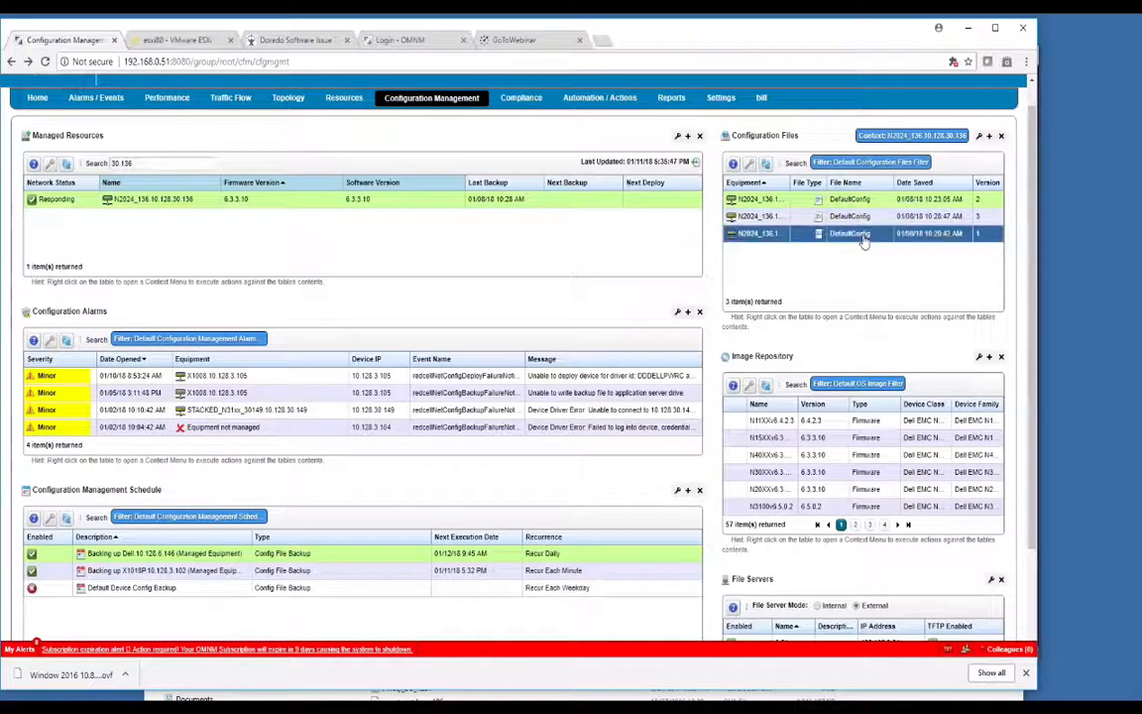
right_click(864, 238)
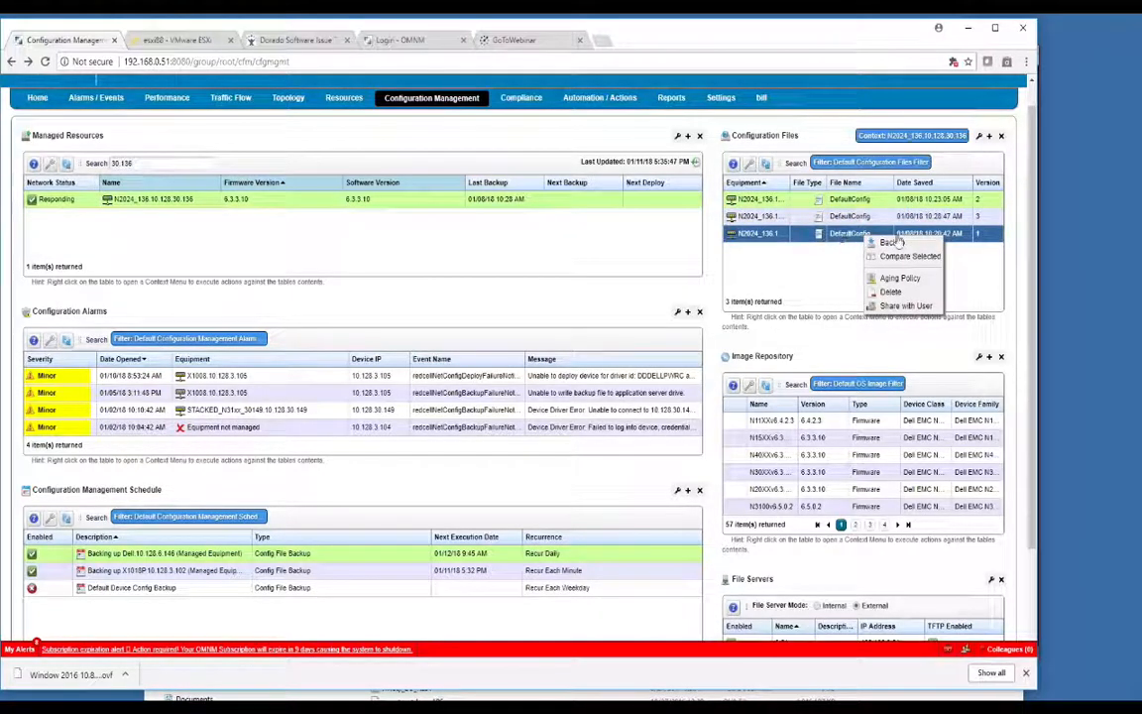
left_click(897, 255)
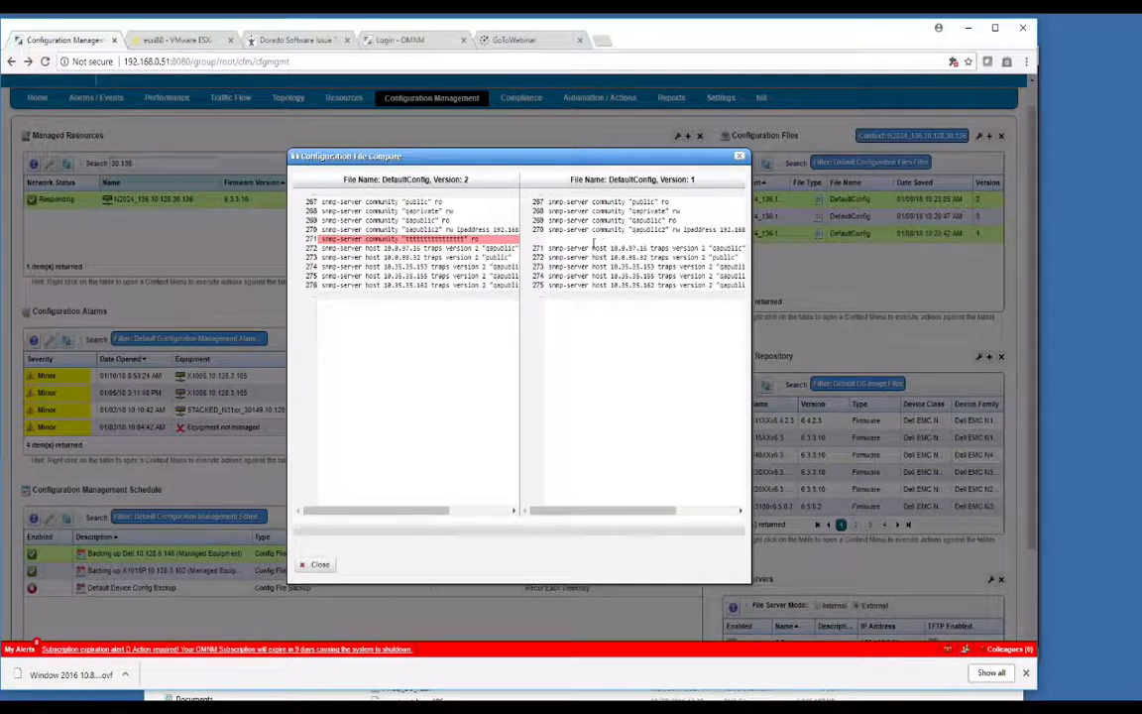
left_click(739, 155)
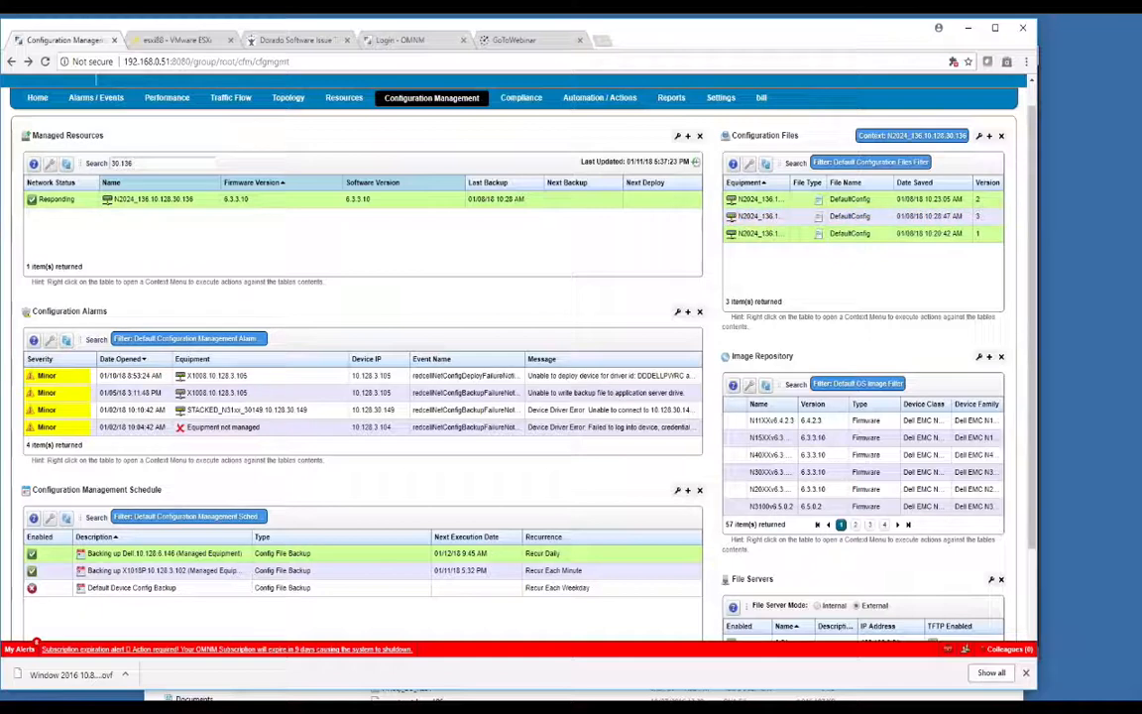
Expand the Configuration Files list to full view and sort it by version in descending order
left_click(988, 138)
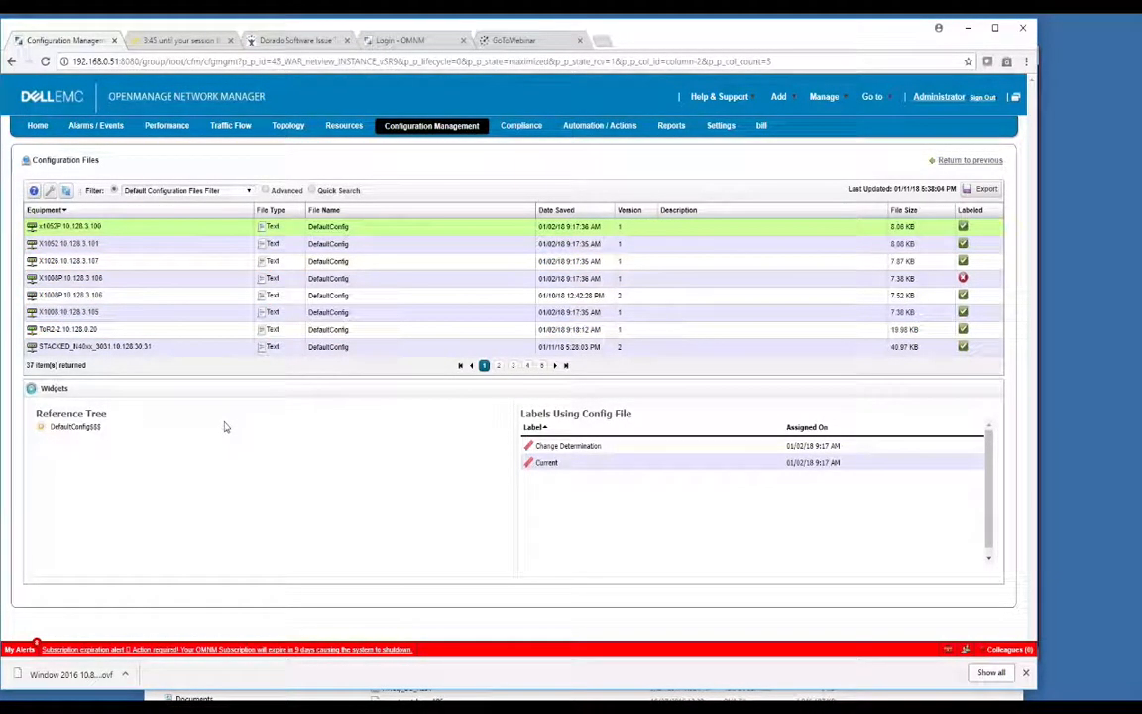
left_click(44, 210)
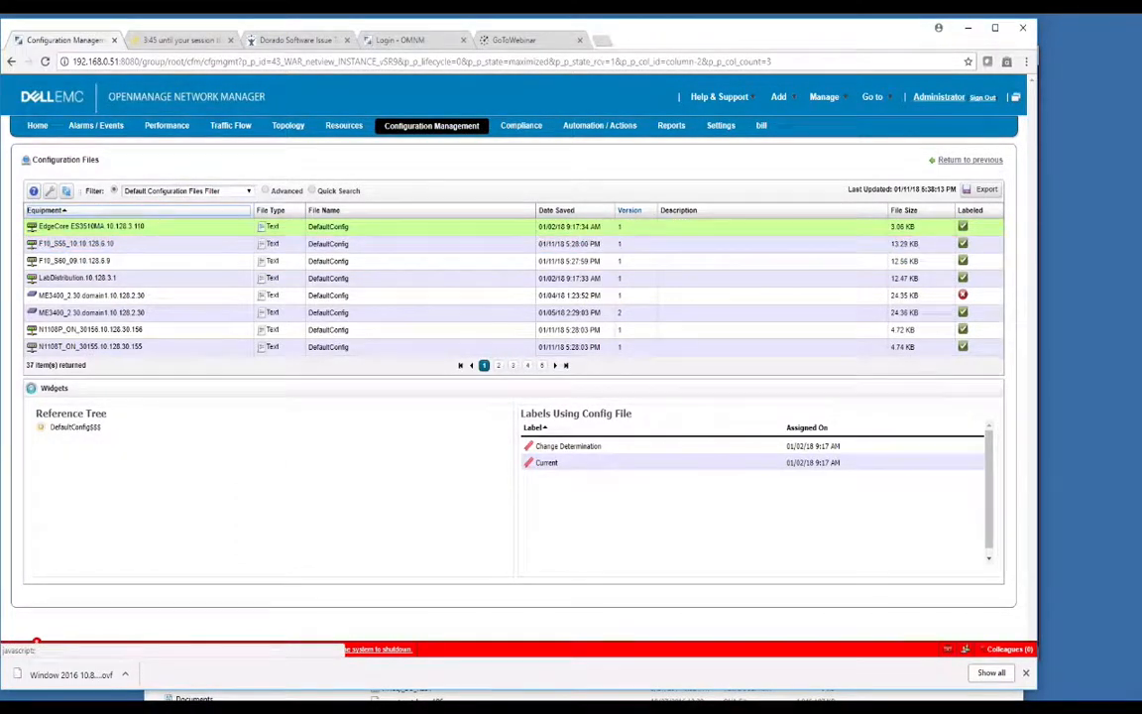
left_click(630, 210)
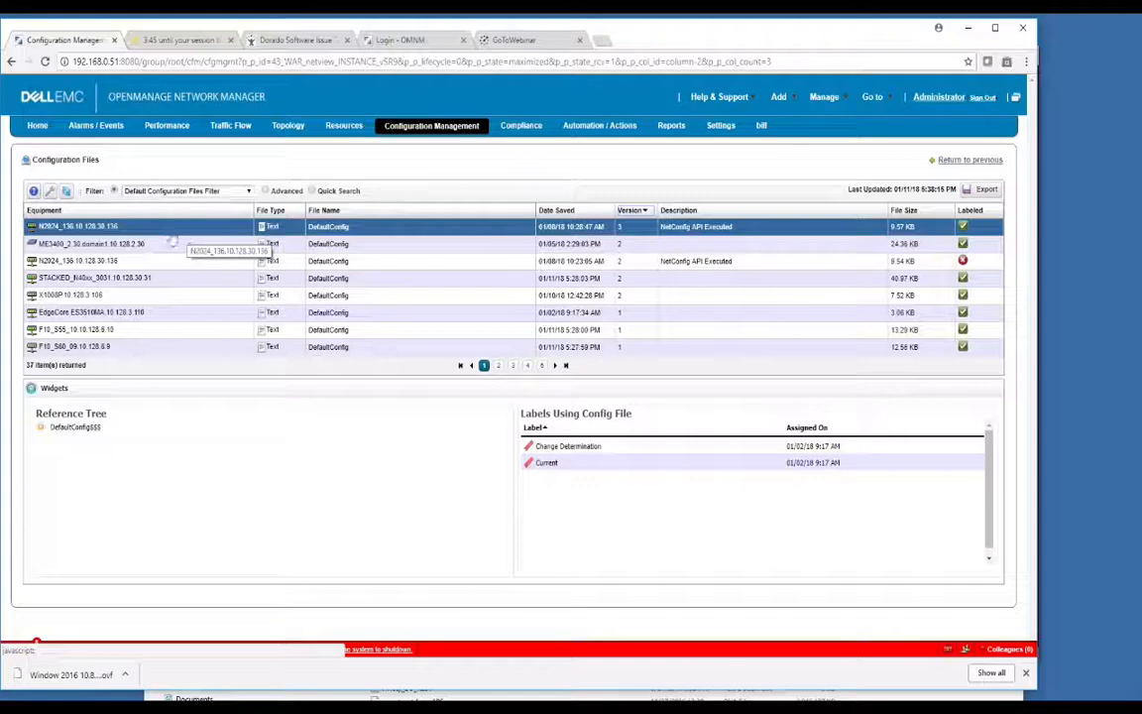
Show the advanced filter, sort the files by equipment in descending order, and select both X1008P 10.128.3.106 configuration versions for comparison
left_click(266, 190)
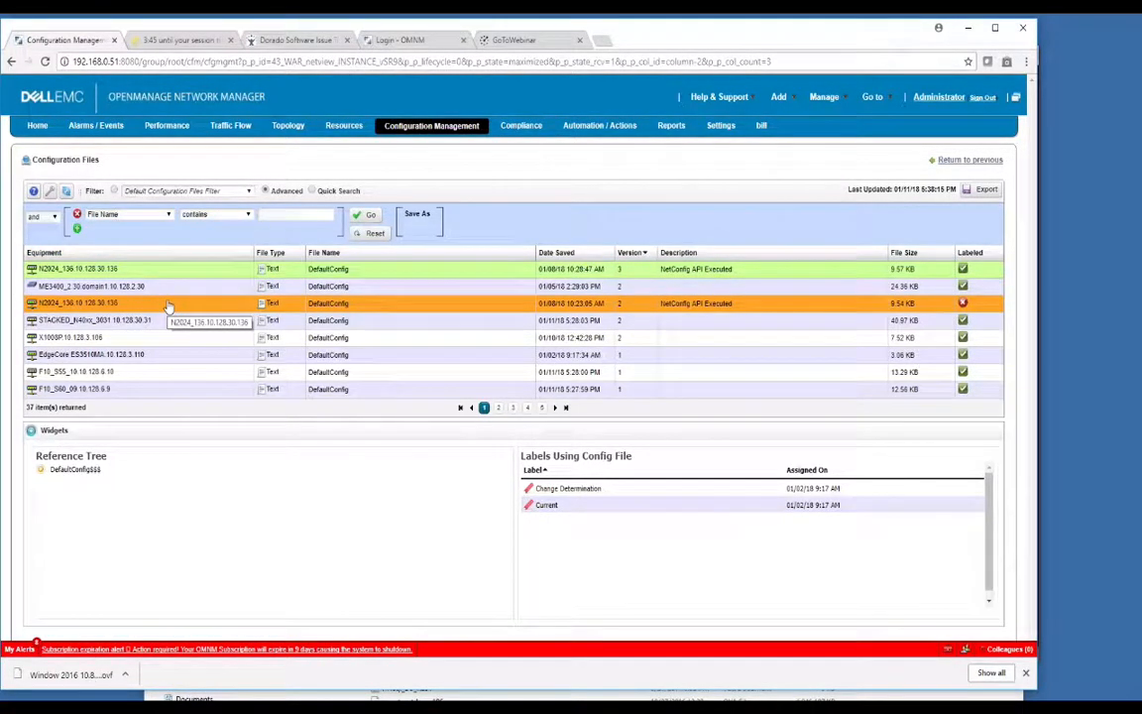
left_click(44, 252)
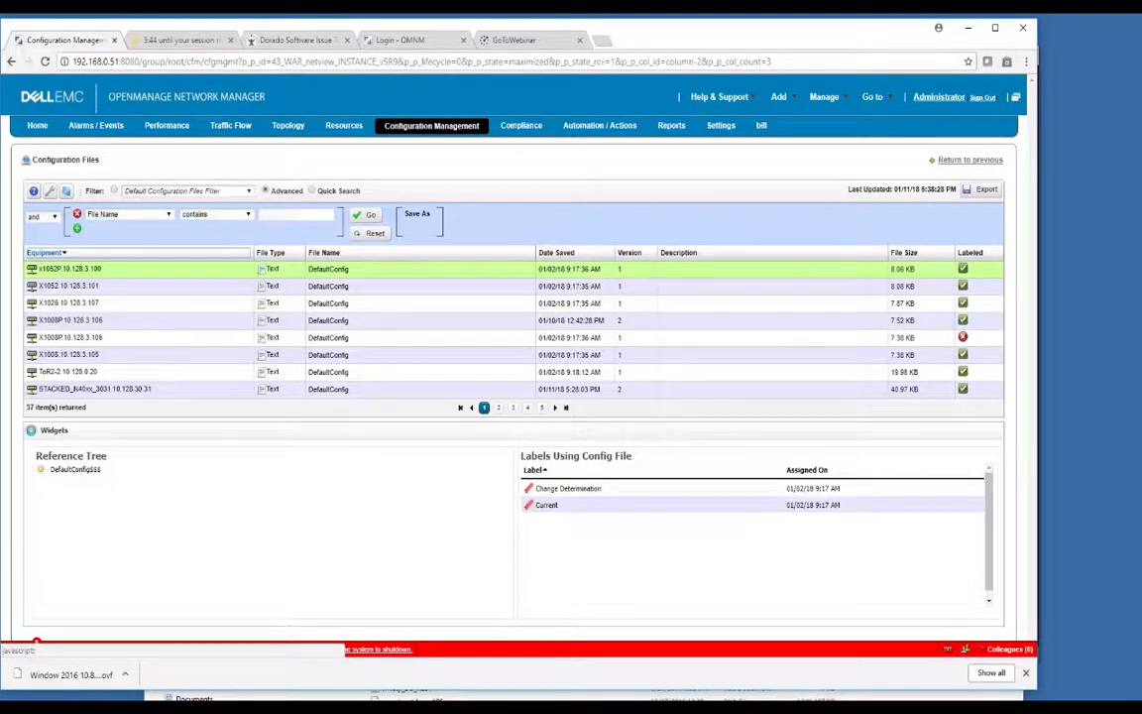
left_click(97, 324)
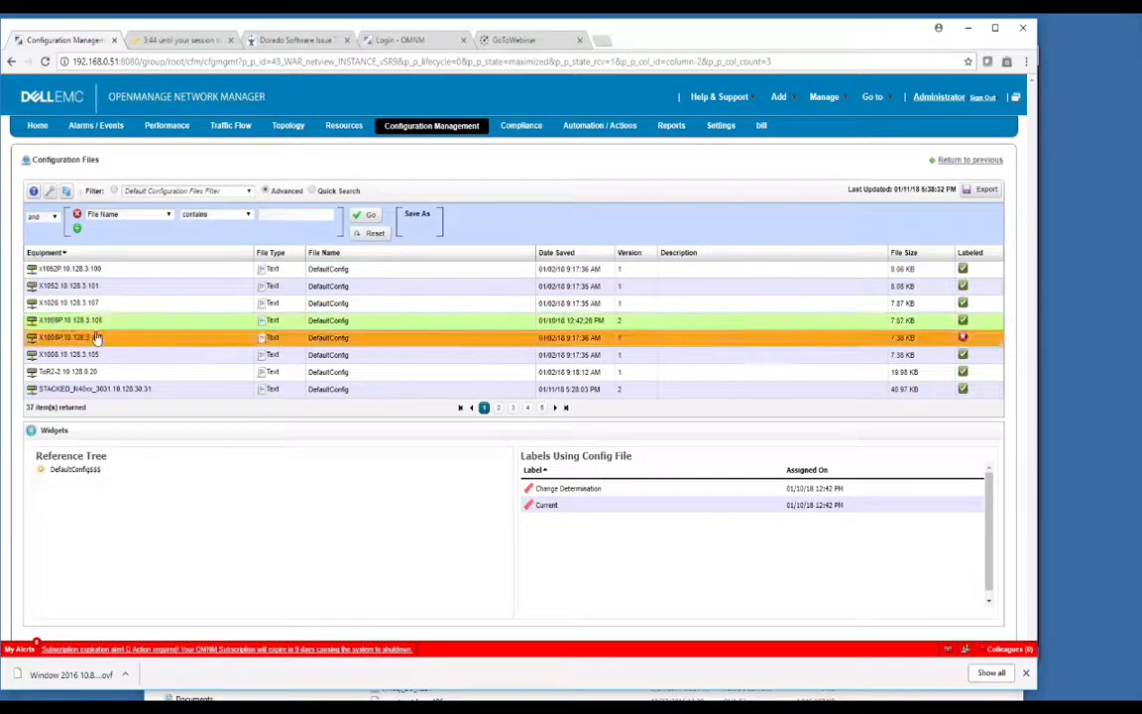
left_click(97, 338, "ctrl")
right_click(97, 337)
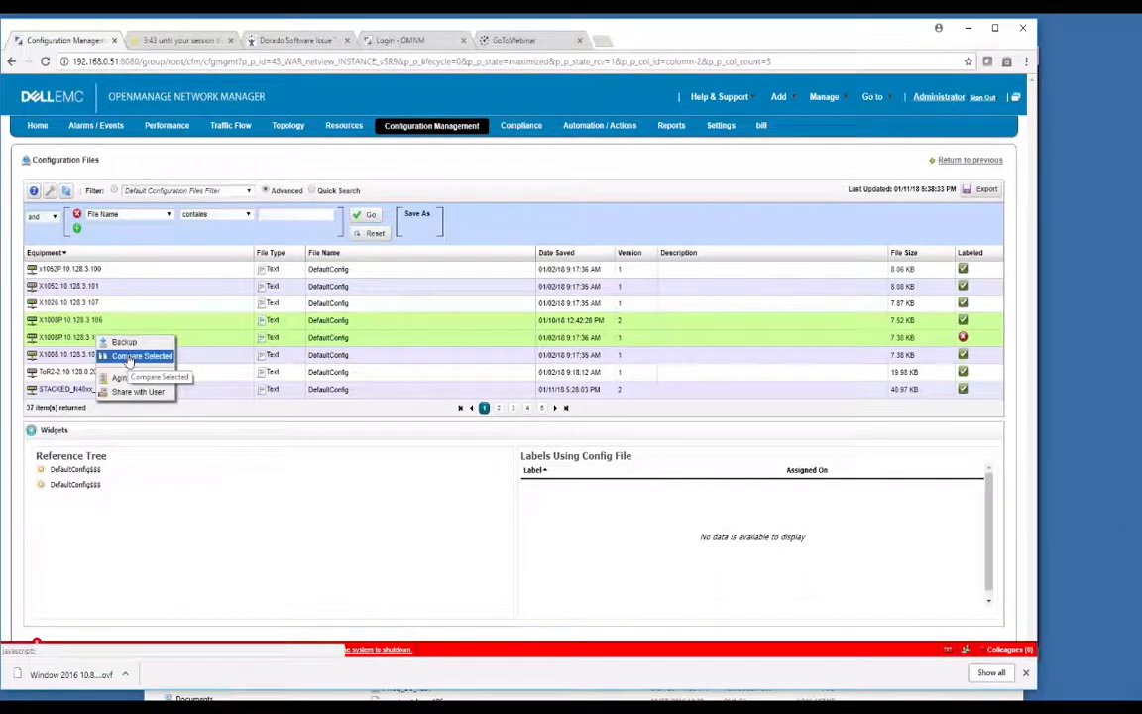
Compare the DefaultConfig files of the x1052P 10.128.3.100 and X1052 10.128.3.101 devices, and close the comparison
left_click(107, 269)
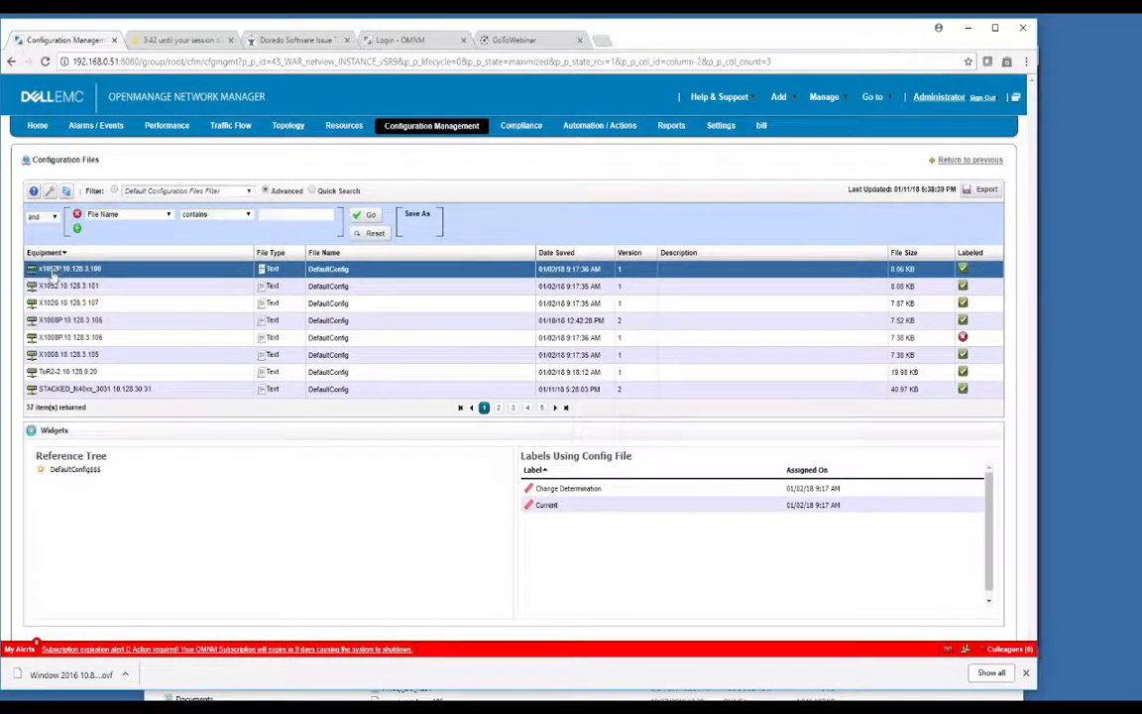
left_click(112, 287, "ctrl")
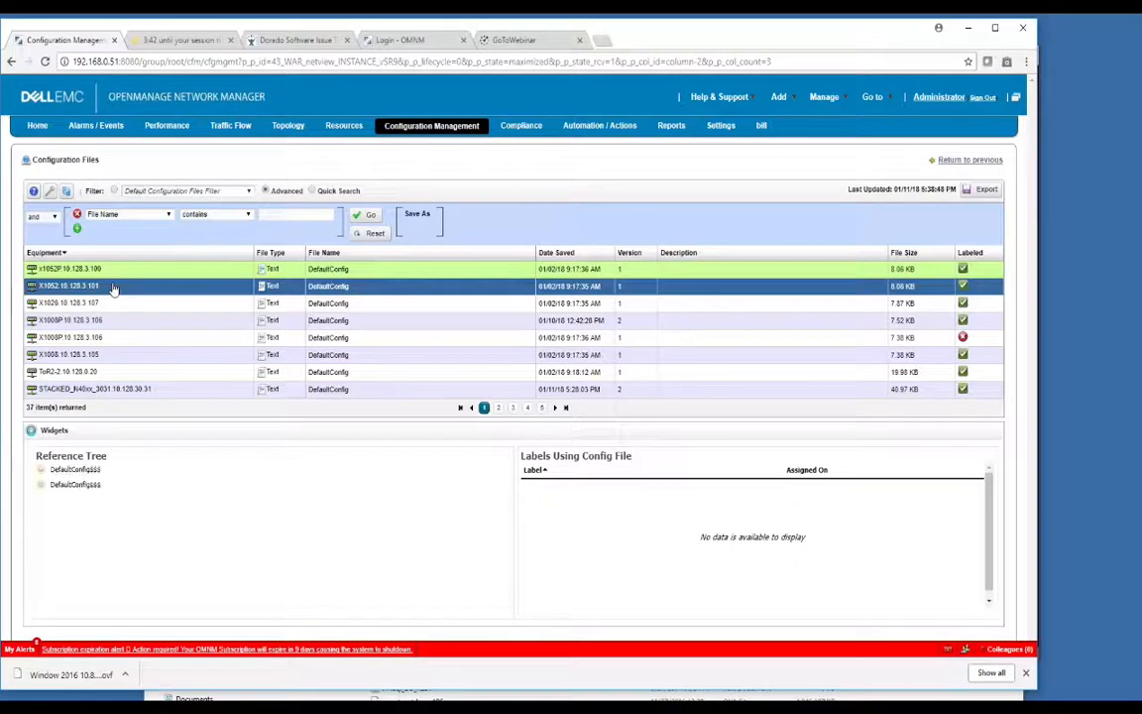
right_click(116, 287)
left_click(155, 303)
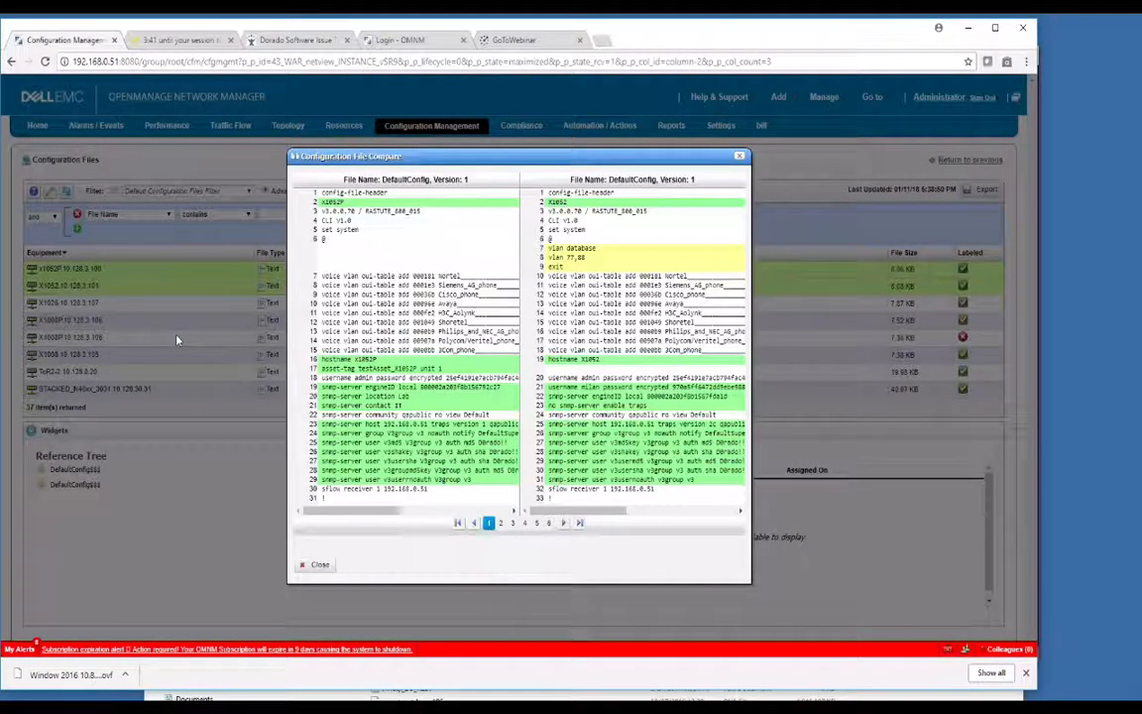
left_click(738, 156)
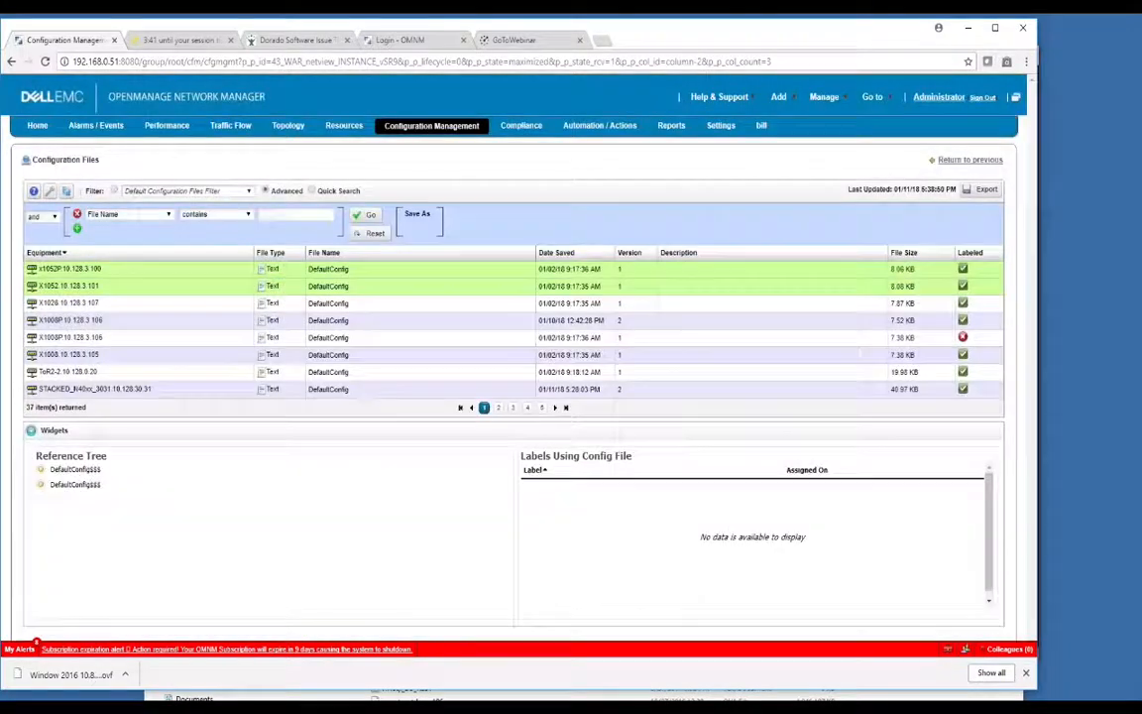
Return to the Configuration Management overview and try to view the latest configuration of the M8428k 10.128.30.18 device
left_click(969, 160)
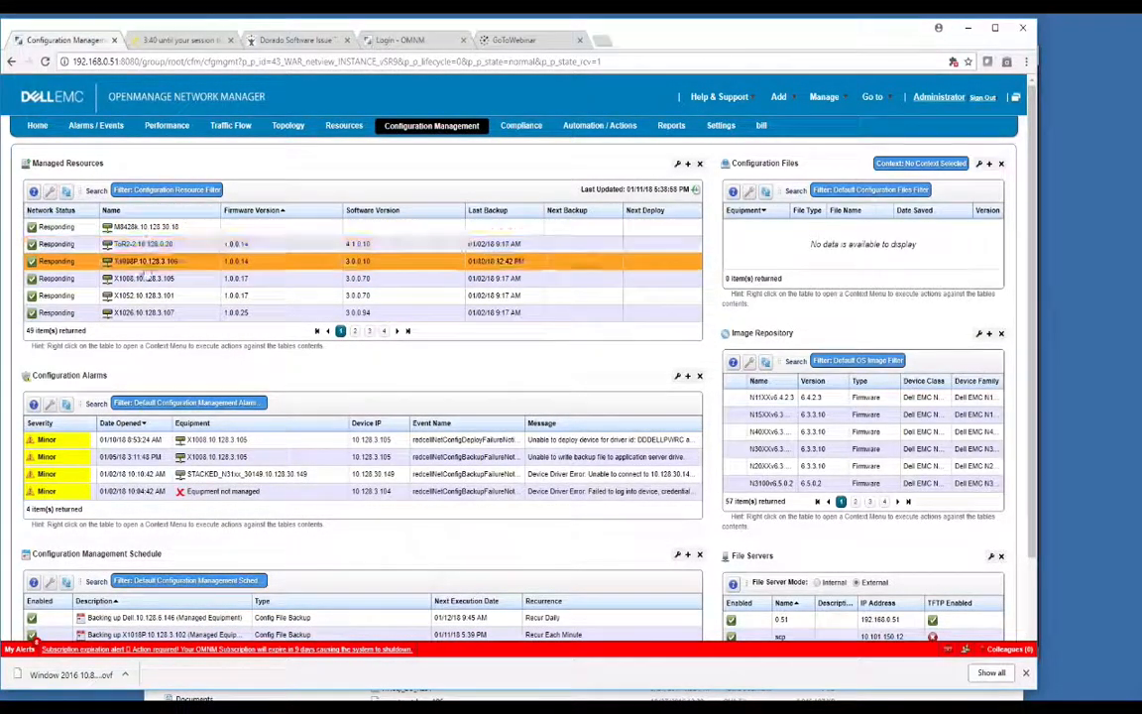
right_click(148, 231)
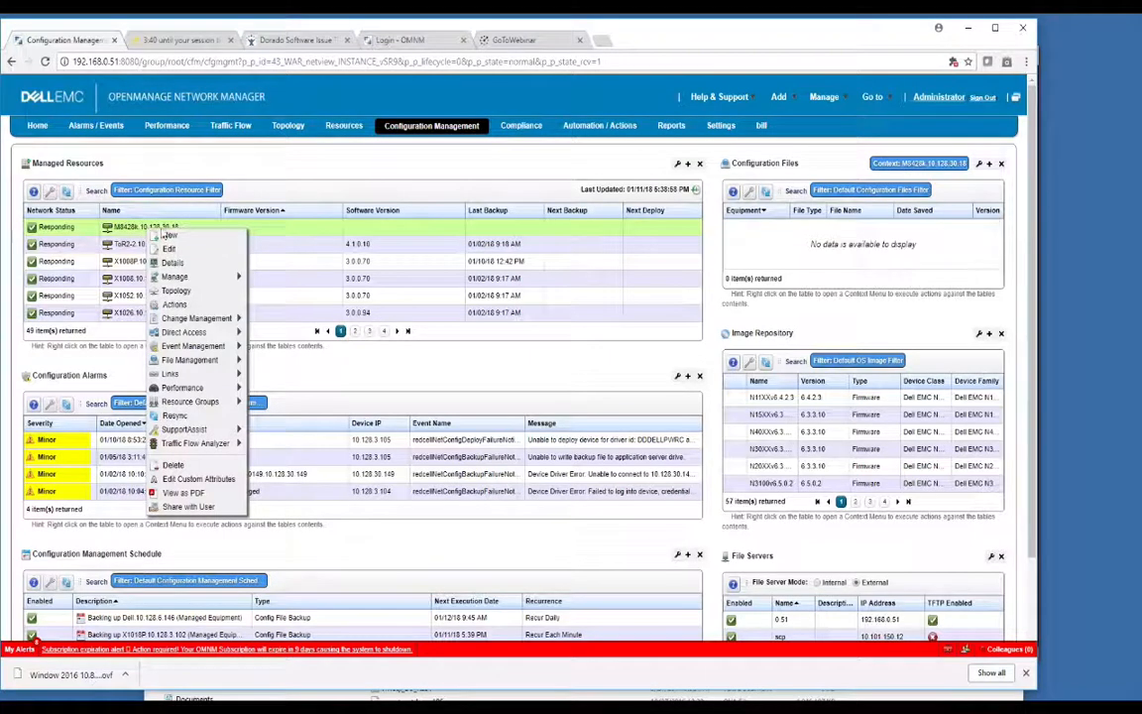
mouse_move(213, 360)
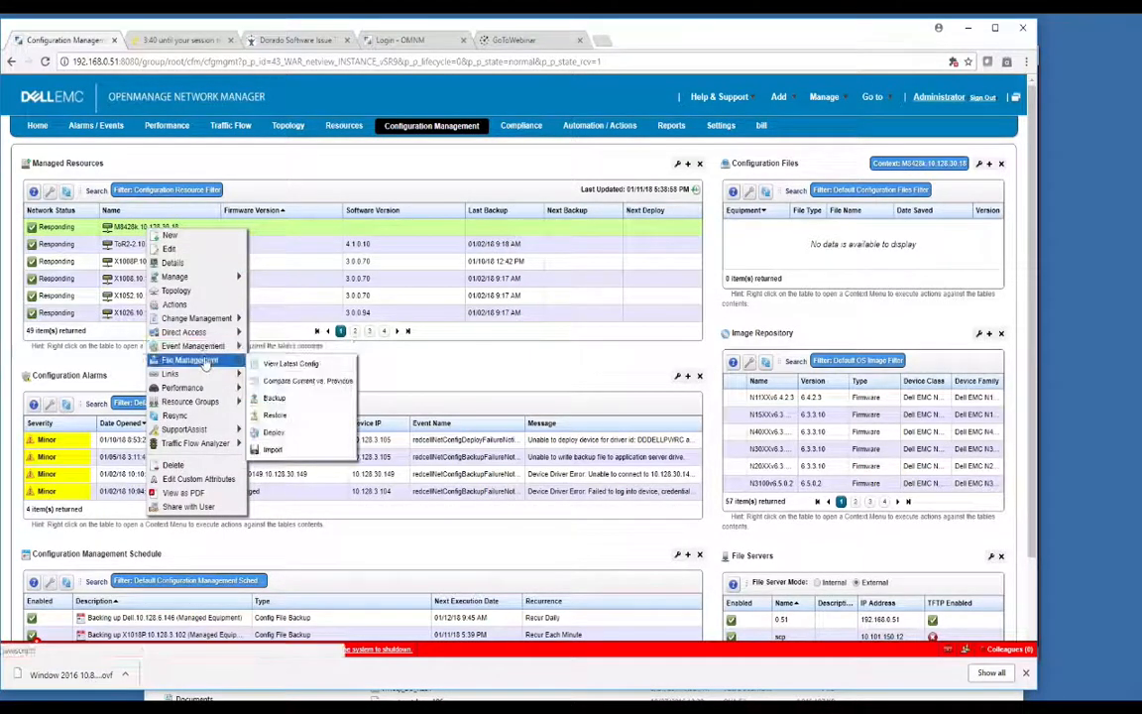
left_click(286, 363)
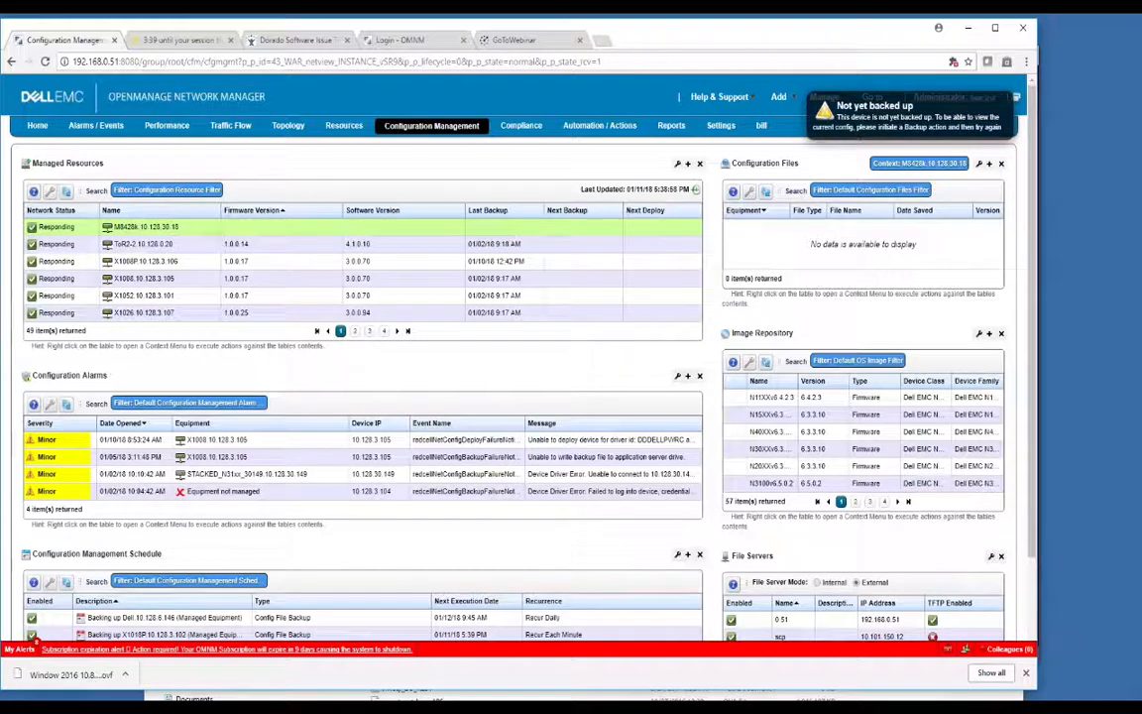
left_click(176, 227)
right_click(177, 226)
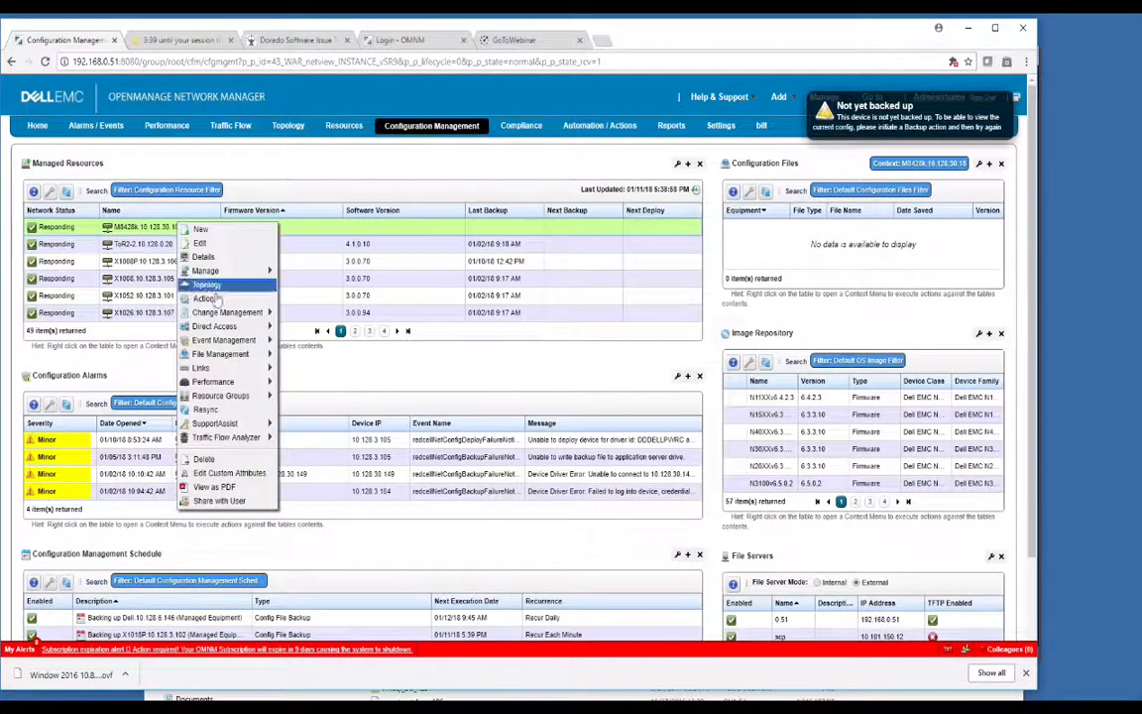
mouse_move(223, 354)
left_click(301, 359)
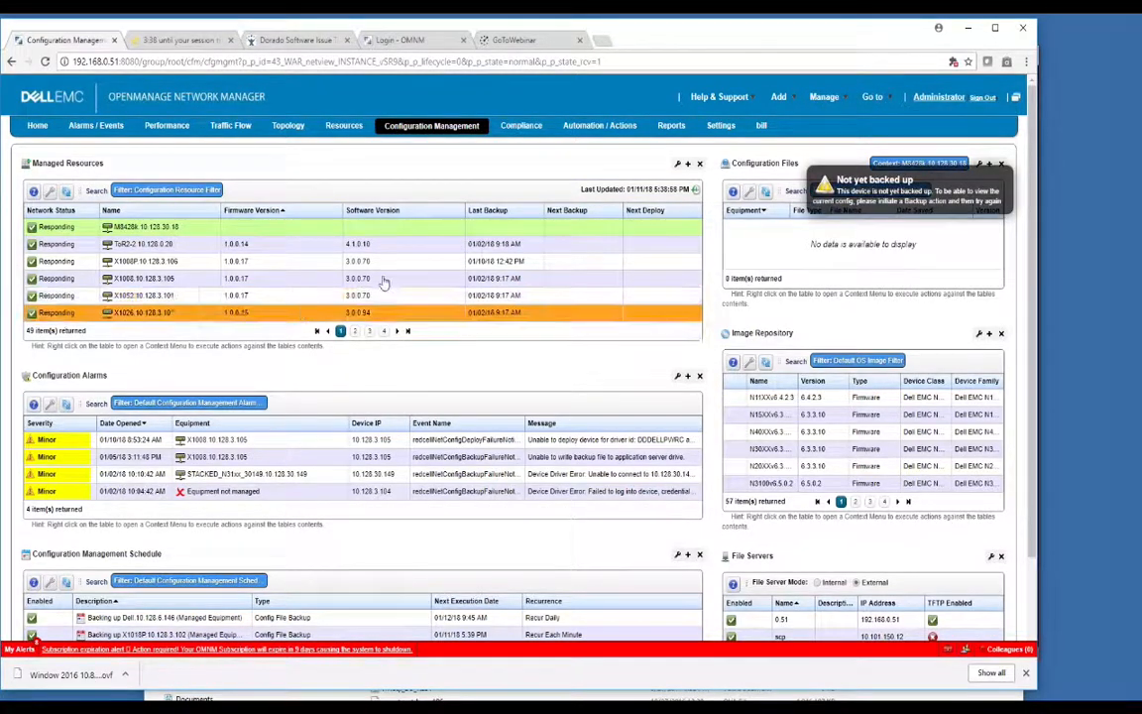
left_click(517, 231)
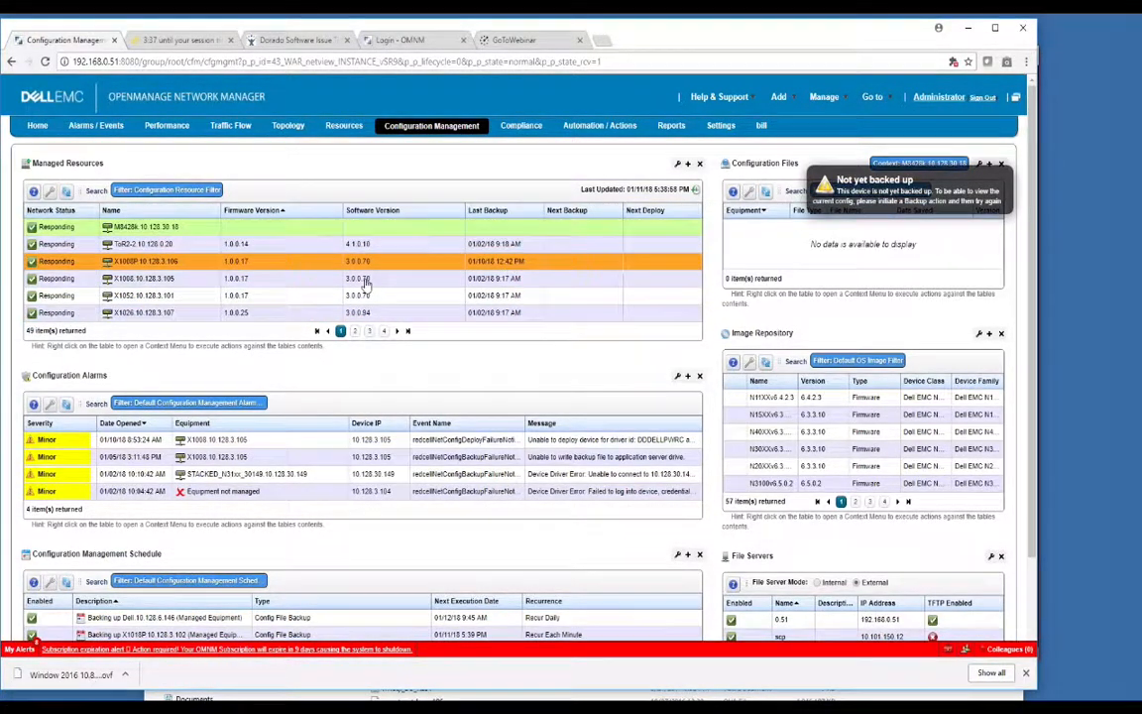
View the latest configuration file of the ToR2-2 10.128.0.20 device, look through its contents, and close it
left_click(156, 245)
right_click(156, 247)
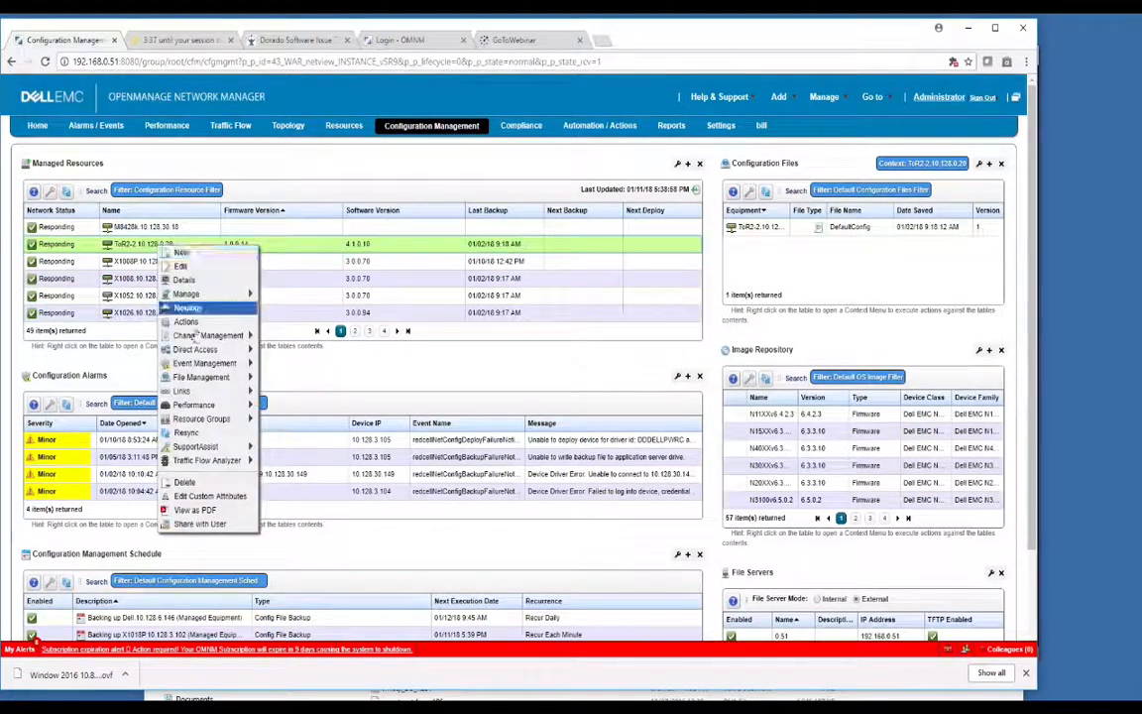
mouse_move(208, 363)
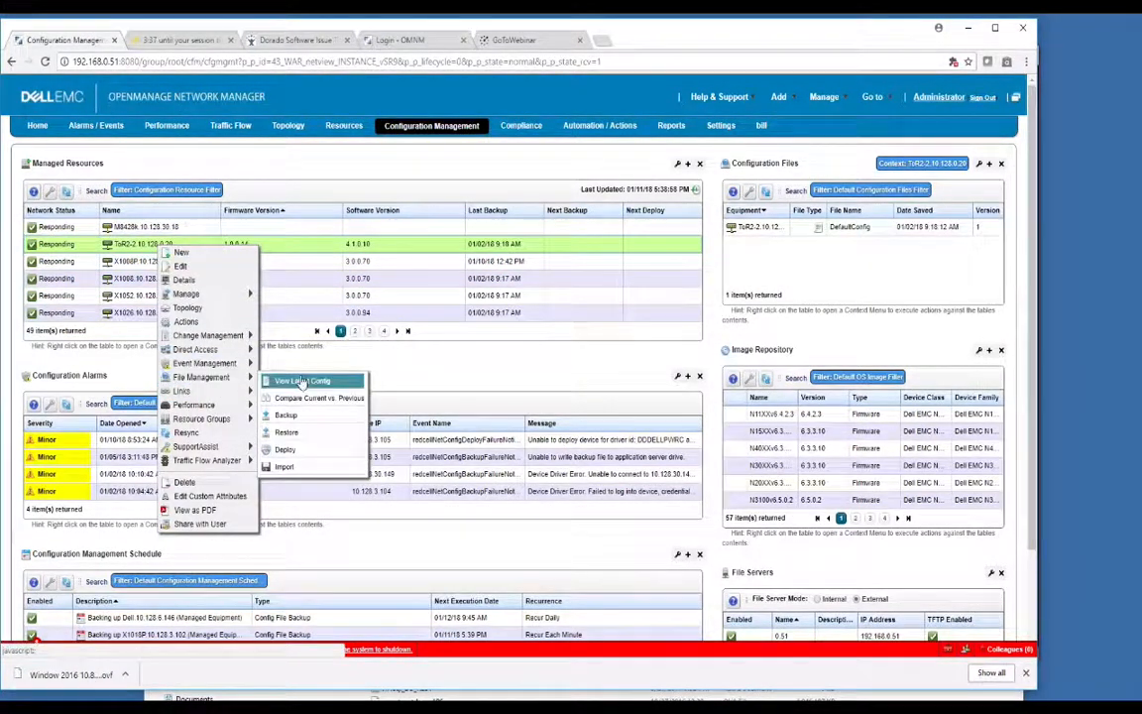
left_click(302, 380)
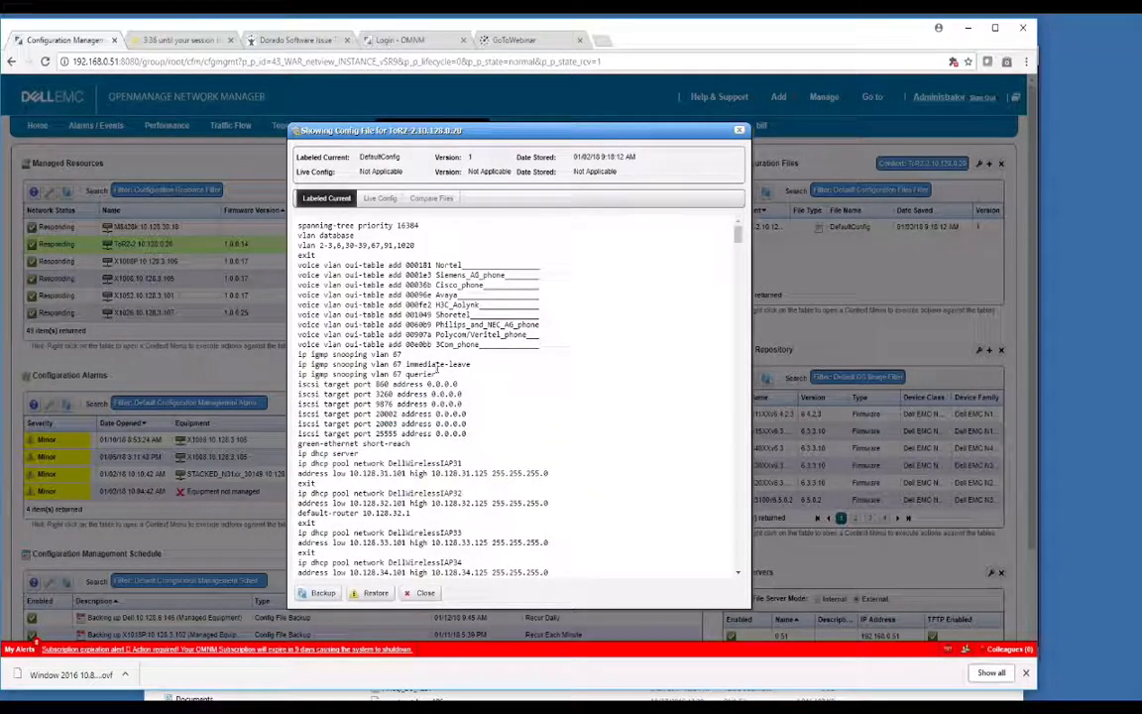
scroll(466, 365, "down", 5)
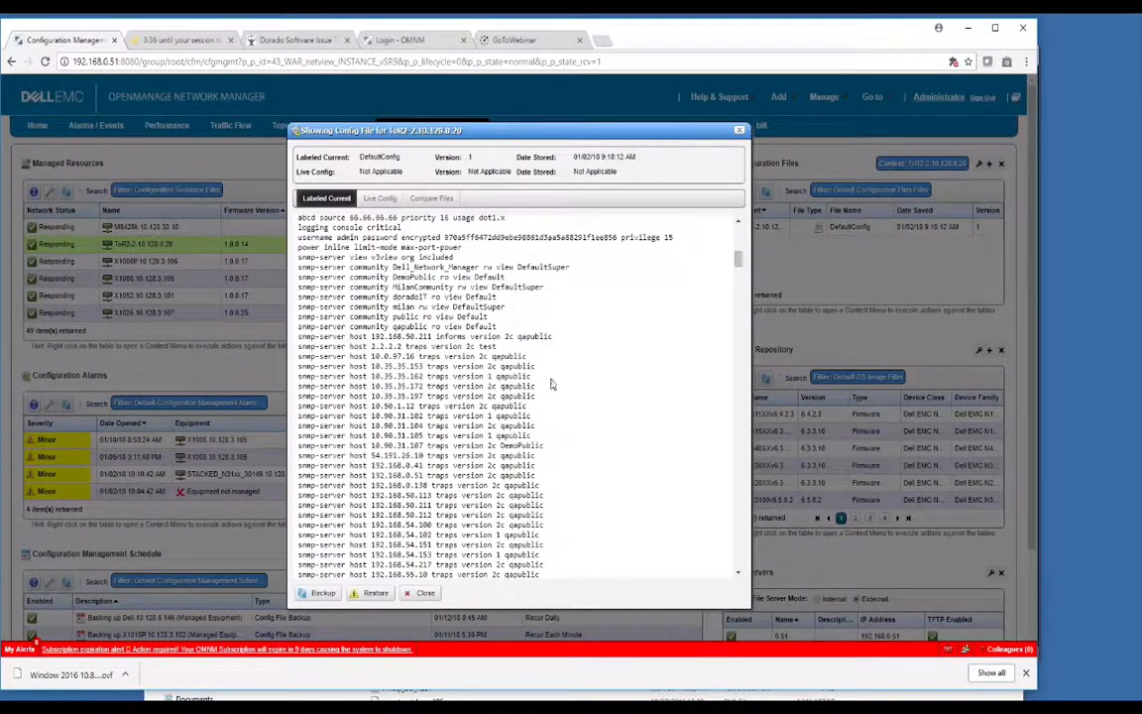
left_click(421, 594)
right_click(146, 245)
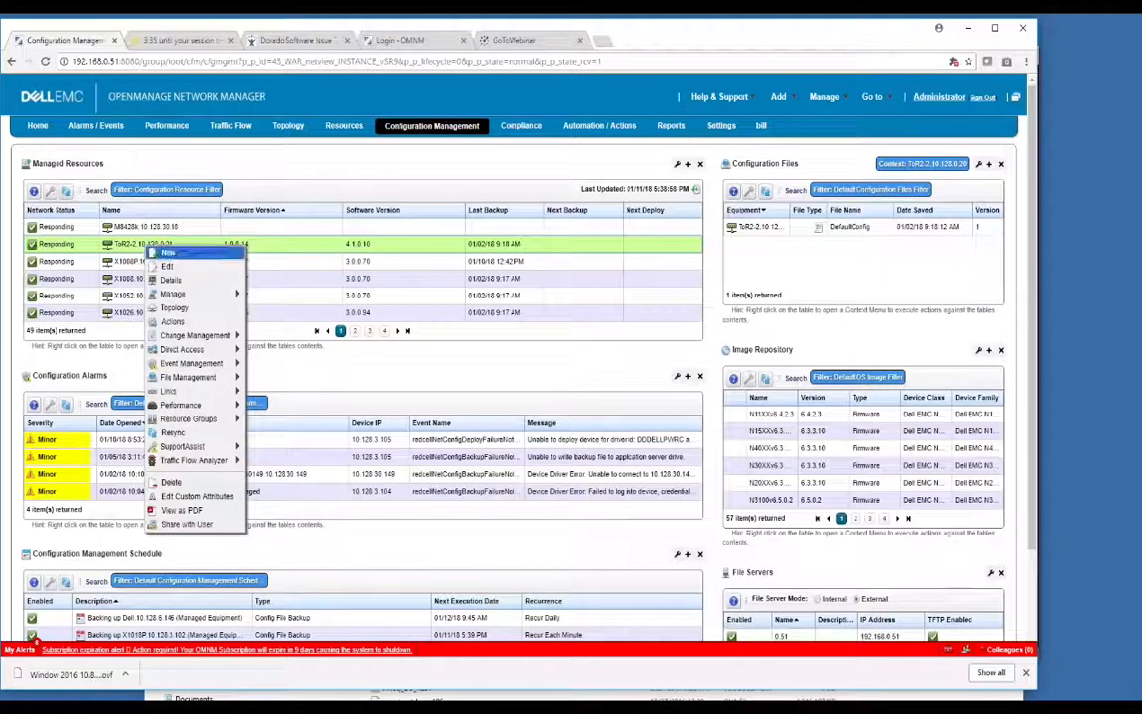
mouse_move(189, 372)
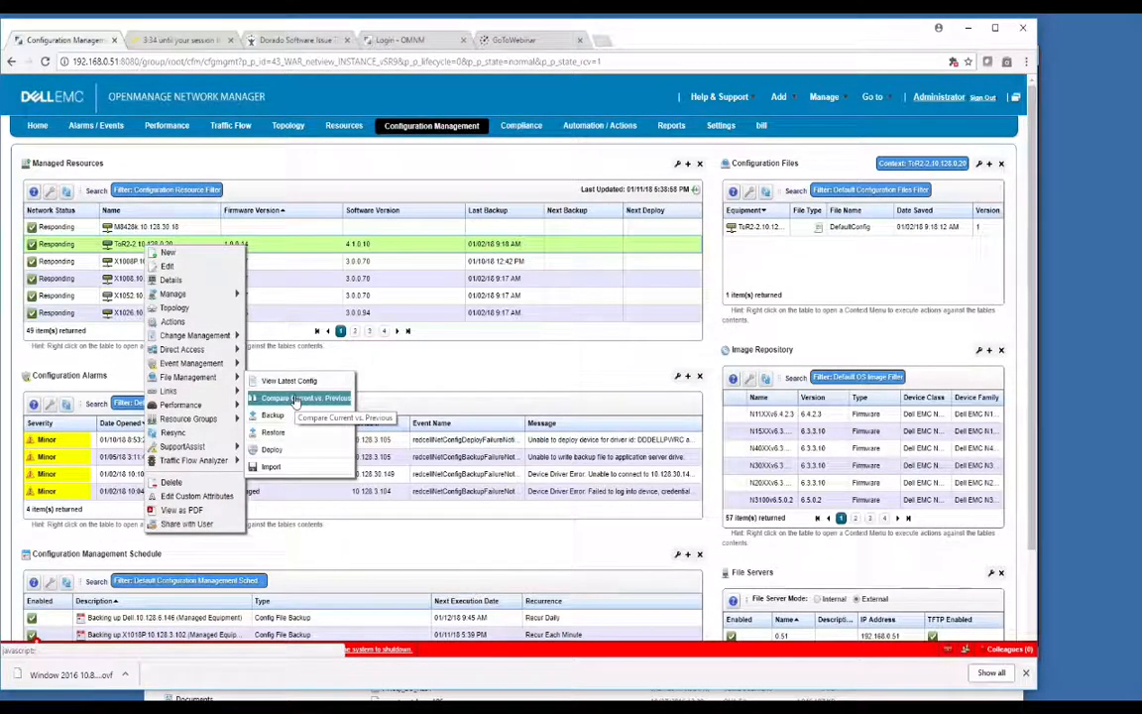
mouse_move(228, 404)
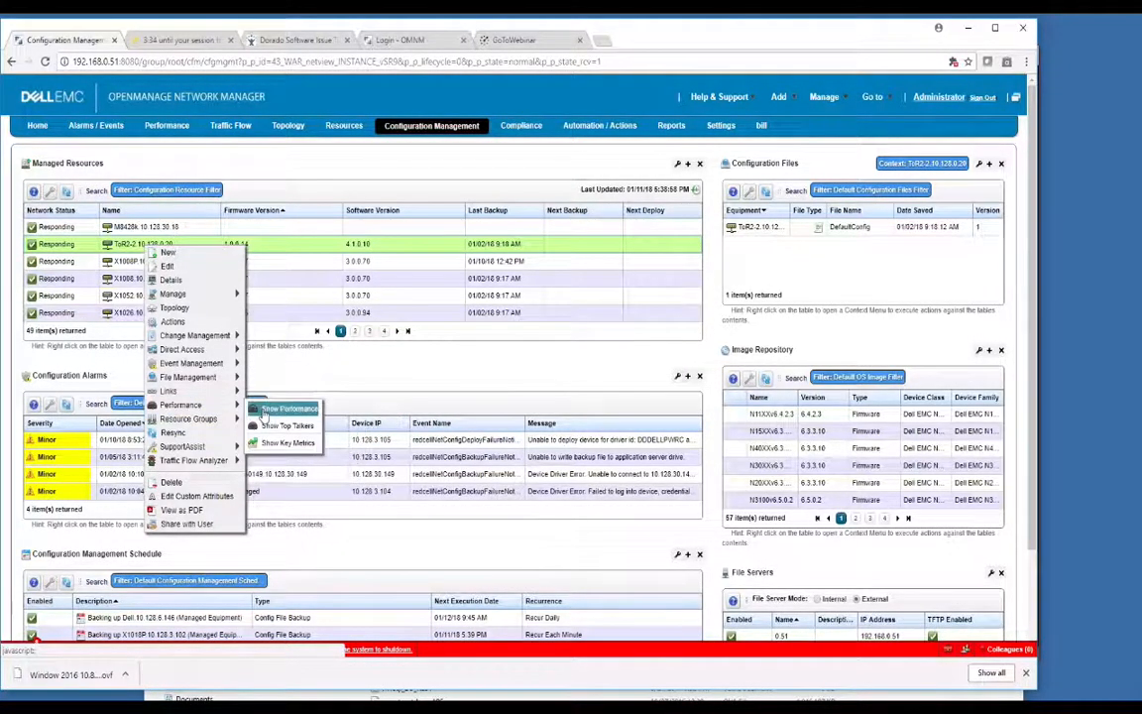
right_click(178, 242)
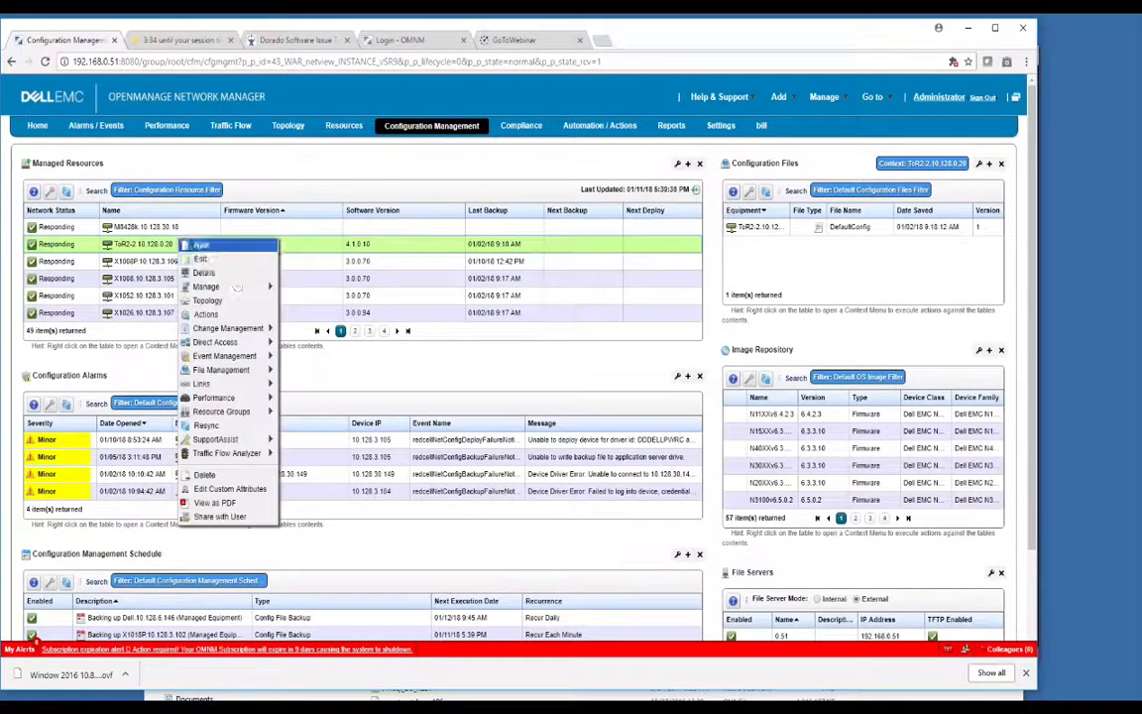
mouse_move(244, 358)
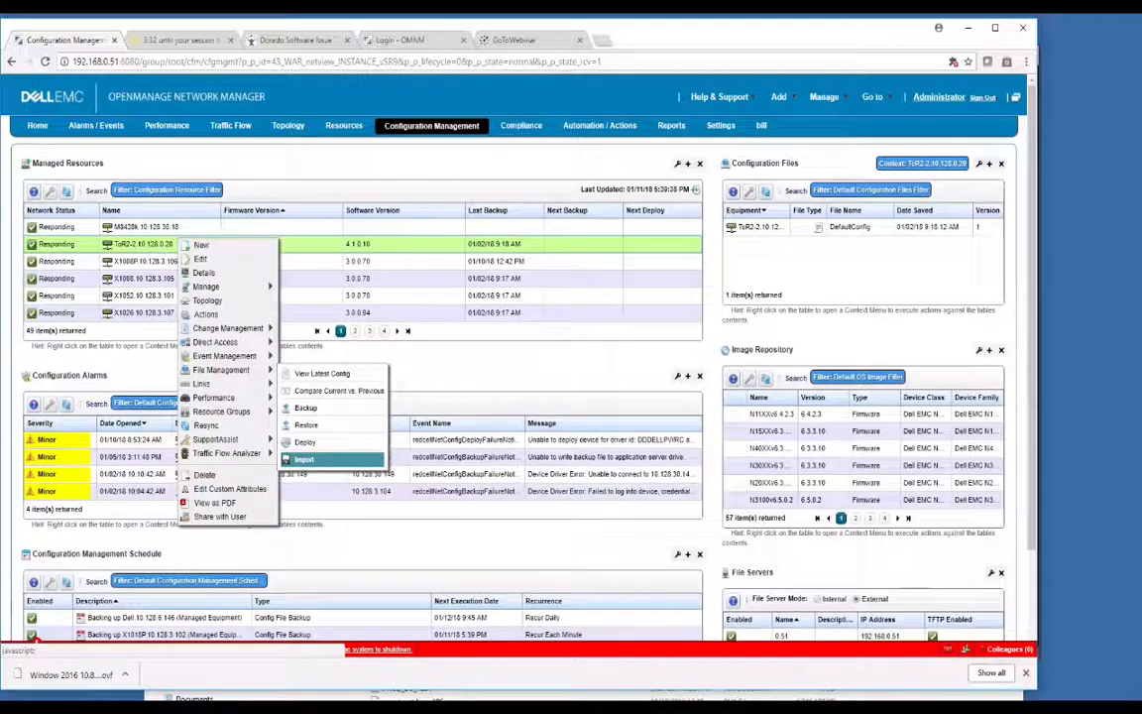
left_click(146, 243)
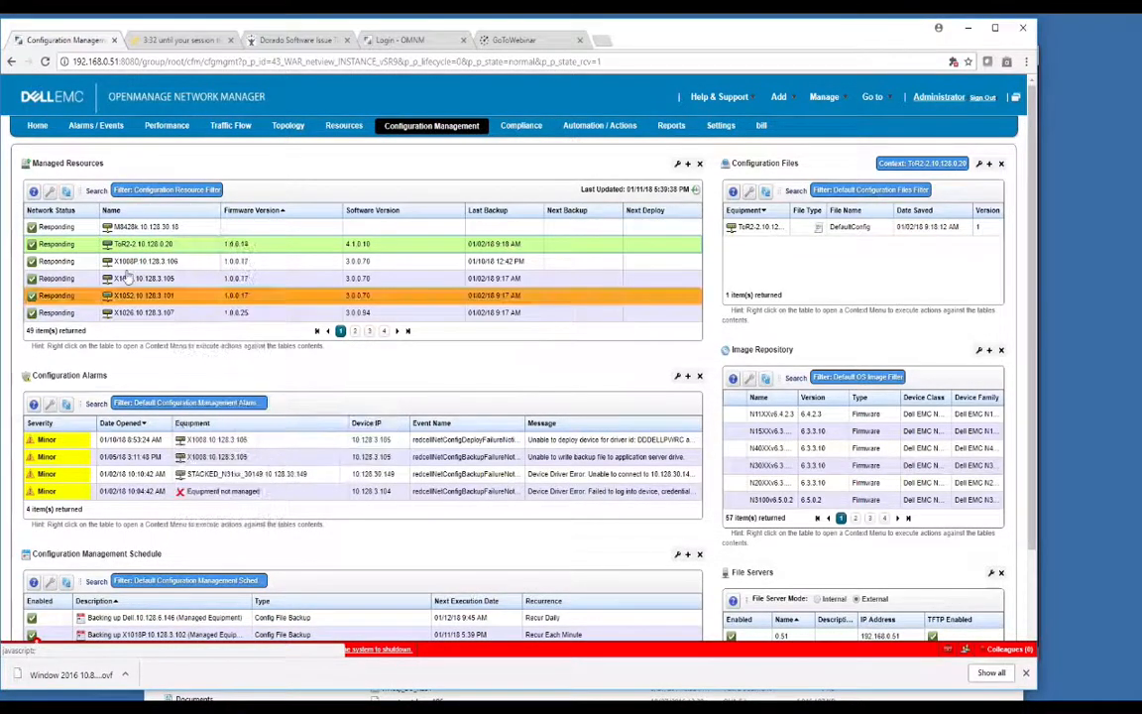
Select the M8428k 10.128.30.18, X1008P 10.128.3.106 and X1026 10.128.3.107 devices together and open a configuration backup for them
left_click(150, 228)
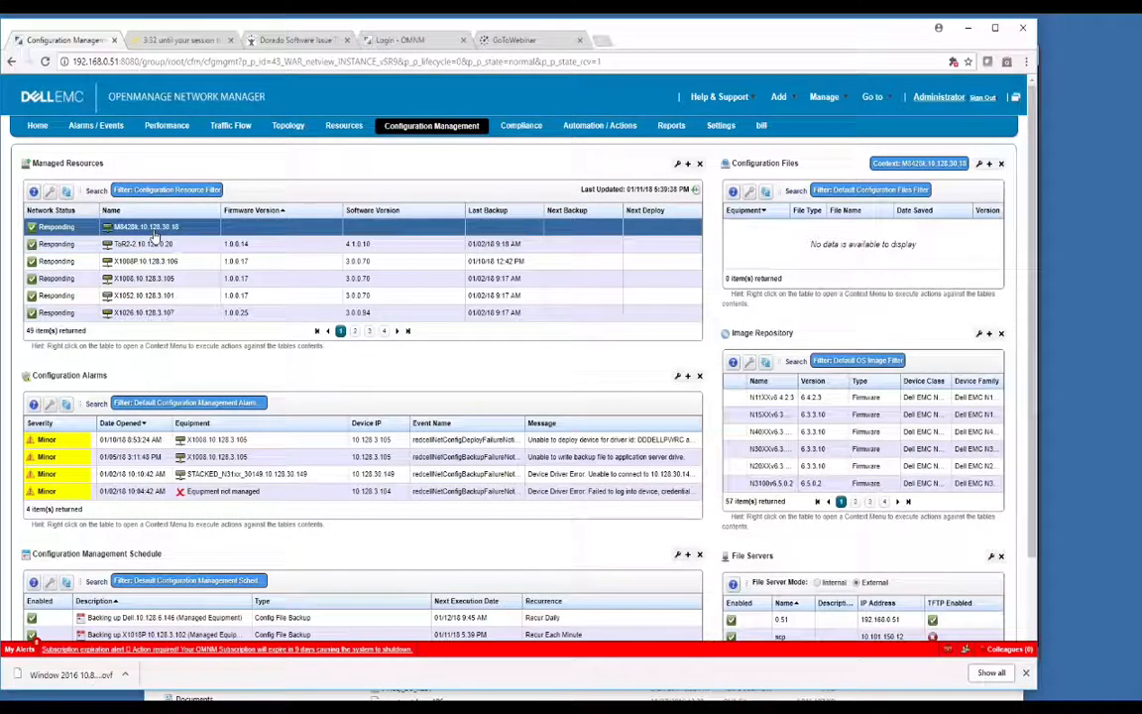
left_click(146, 315)
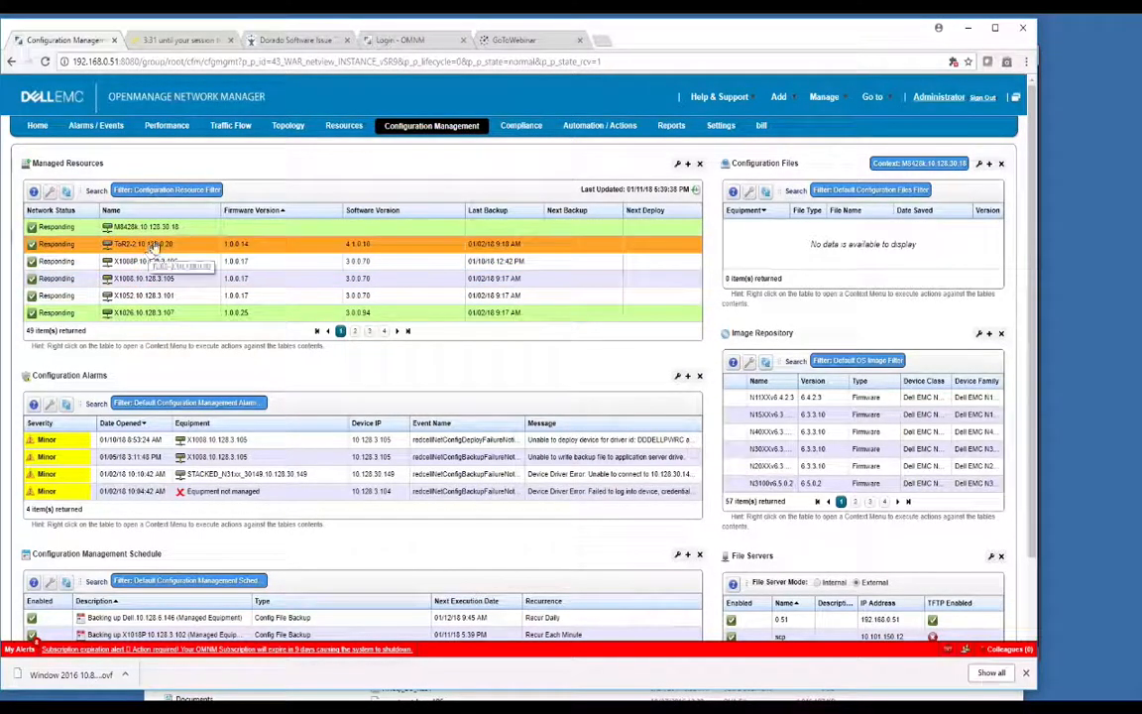
right_click(180, 315)
mouse_move(234, 407)
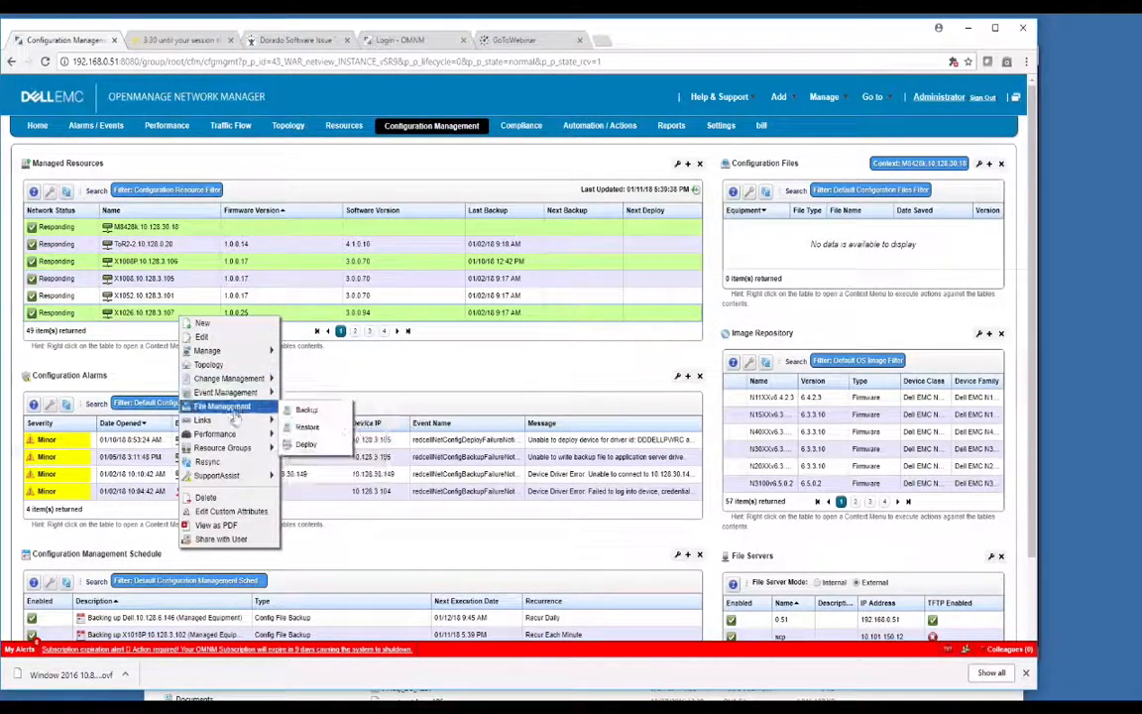
left_click(315, 411)
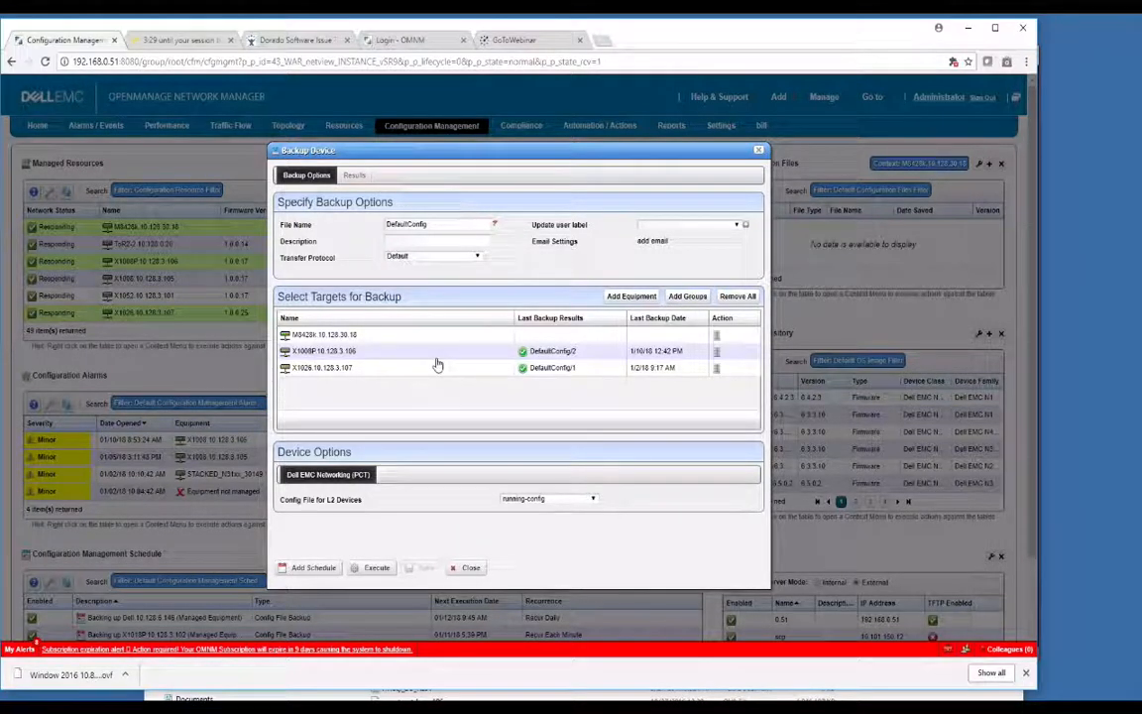
Look through the config file choices for L2 devices and the existing user labels for the backup
left_click(592, 500)
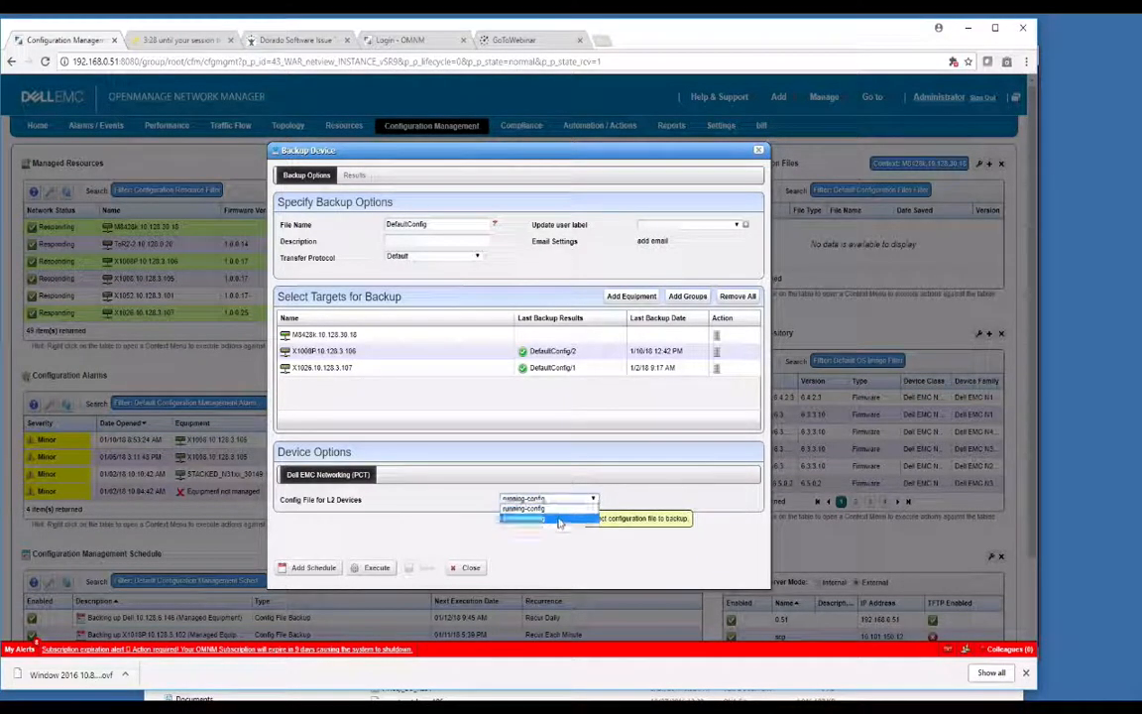
left_click(446, 388)
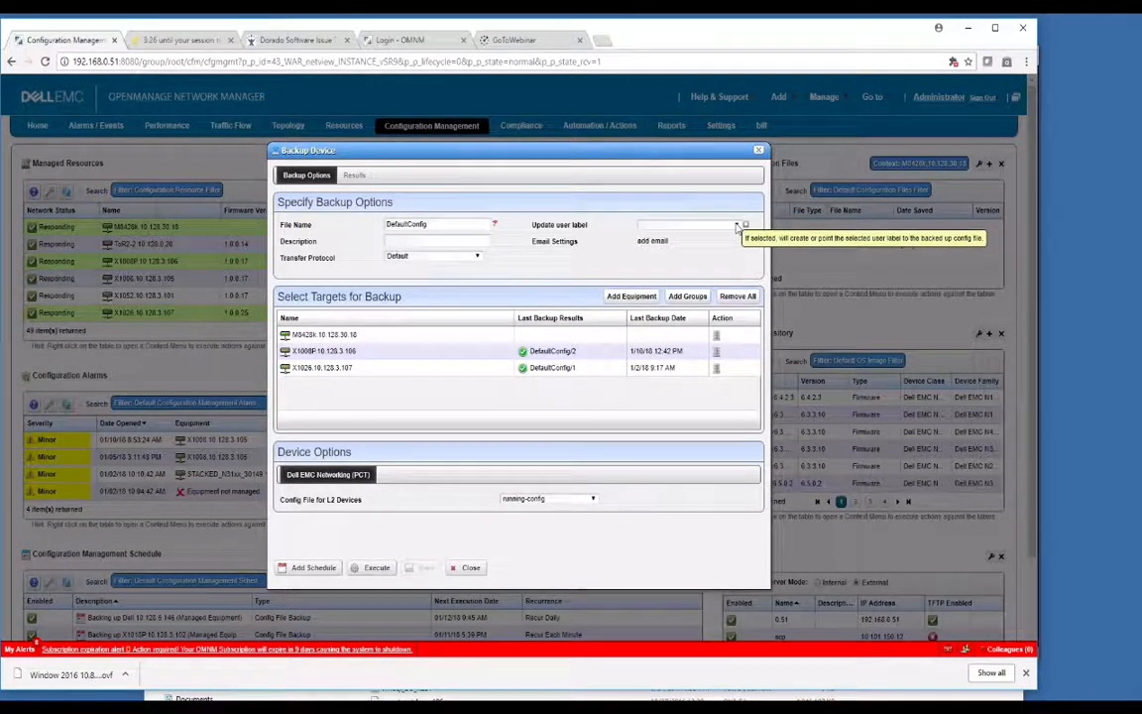
left_click(736, 226)
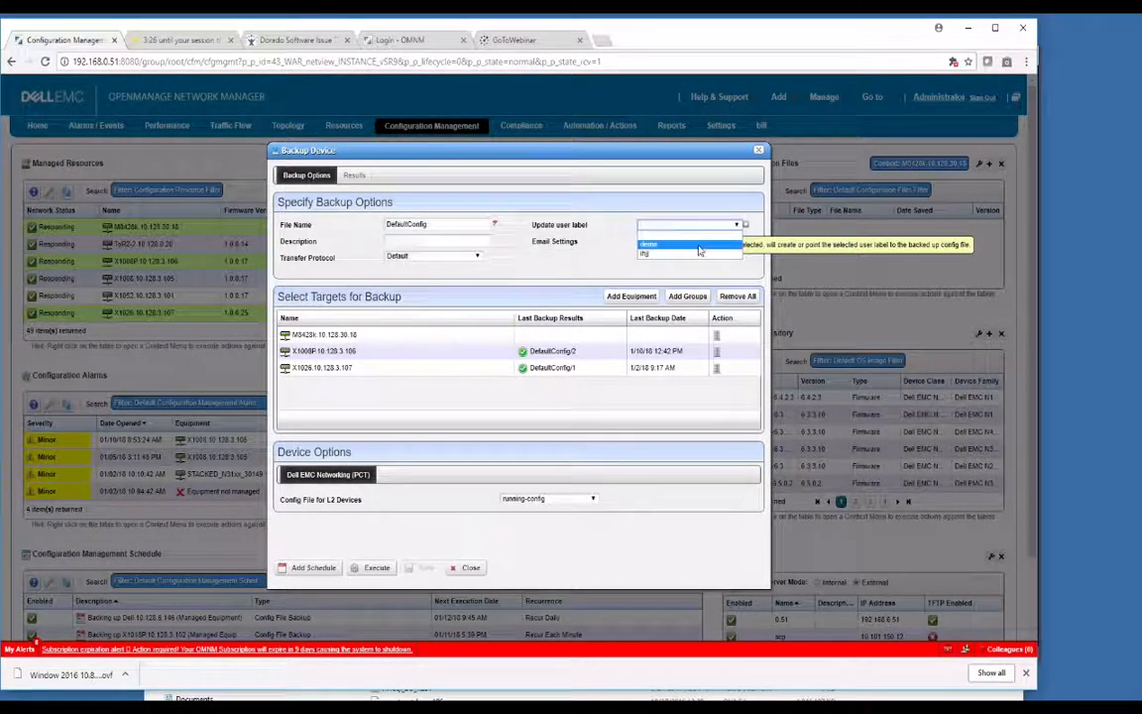
left_click(709, 228)
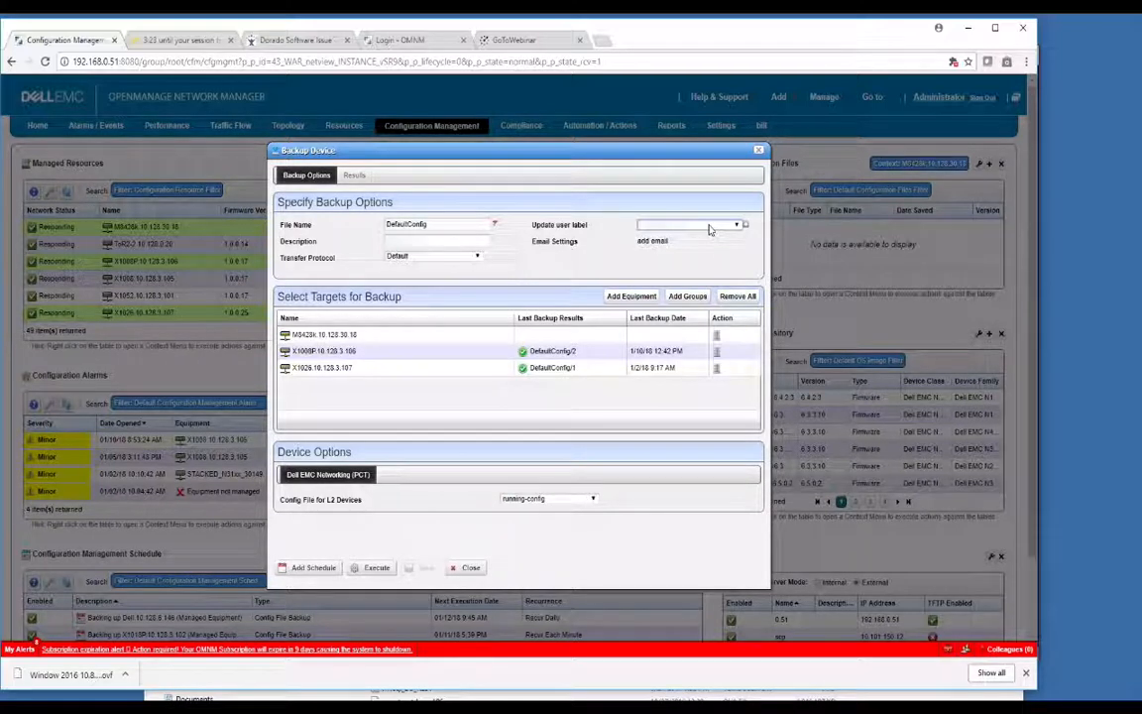
Try entering a custom user label for the backup instead of an existing one, and clear the entry
left_click(738, 225)
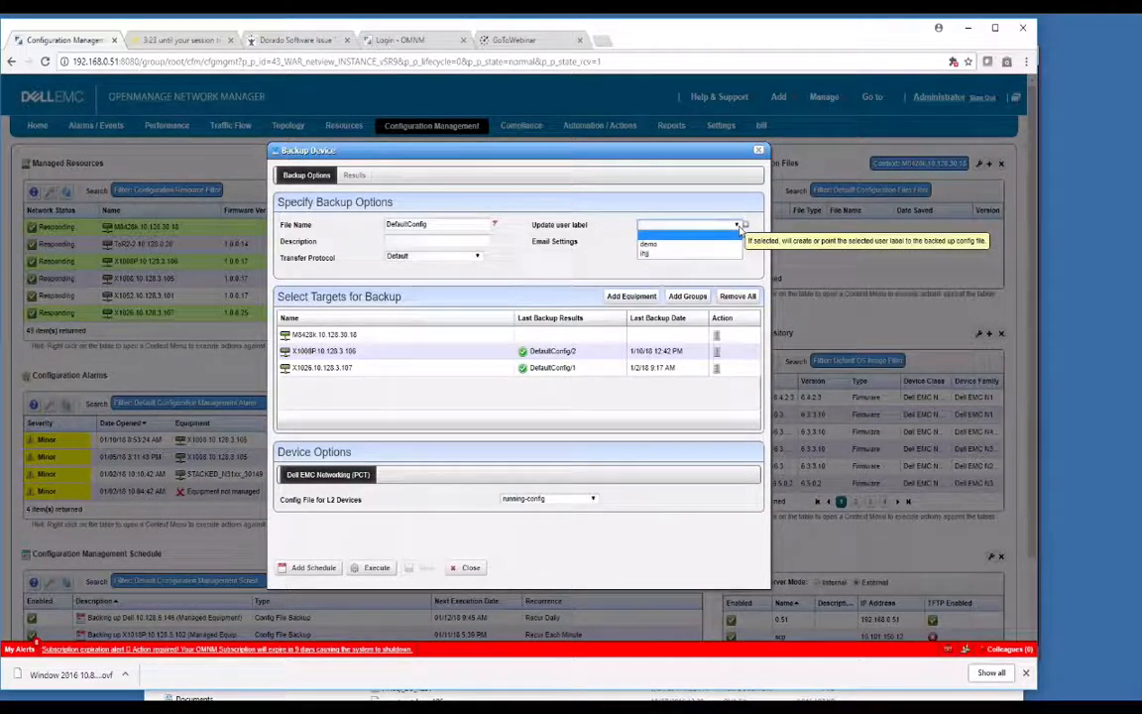
left_click(746, 226)
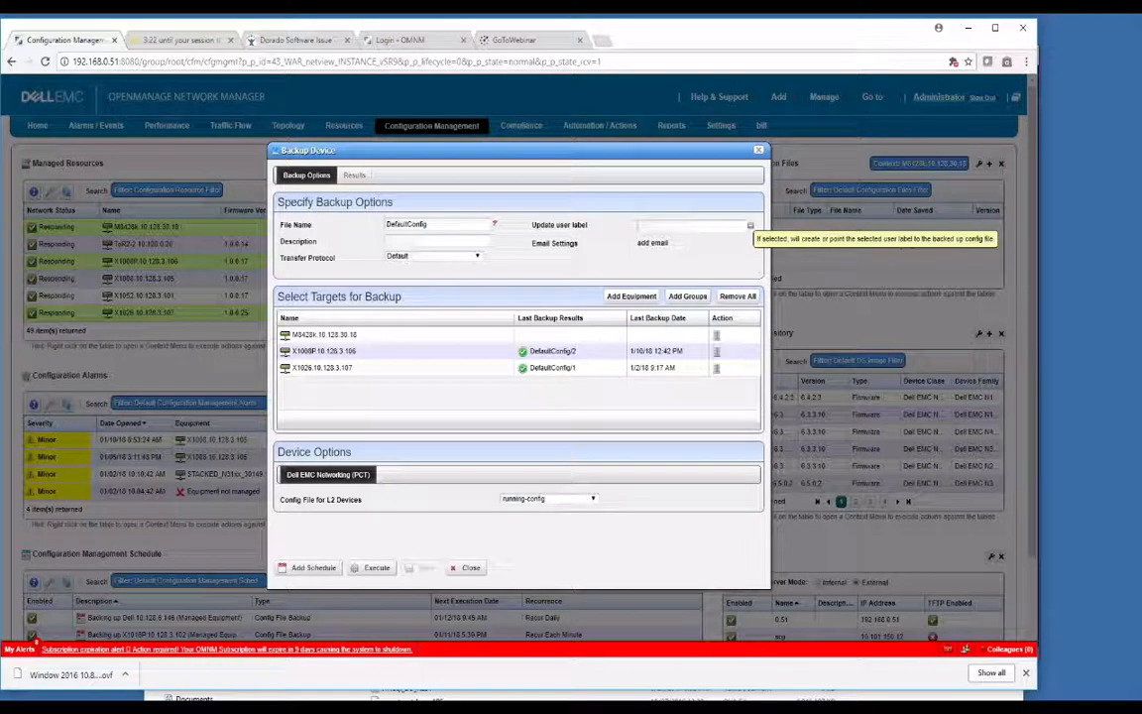
type("aged")
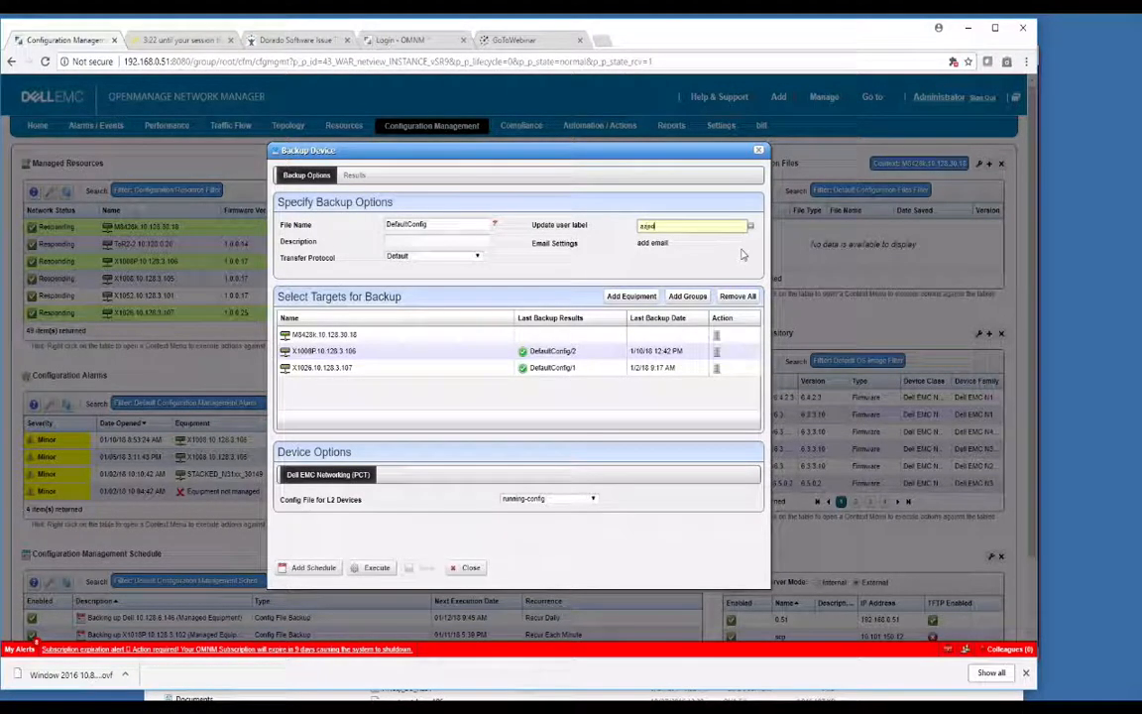
key("BackSpace")
key("BackSpace")
key("BackSpace")
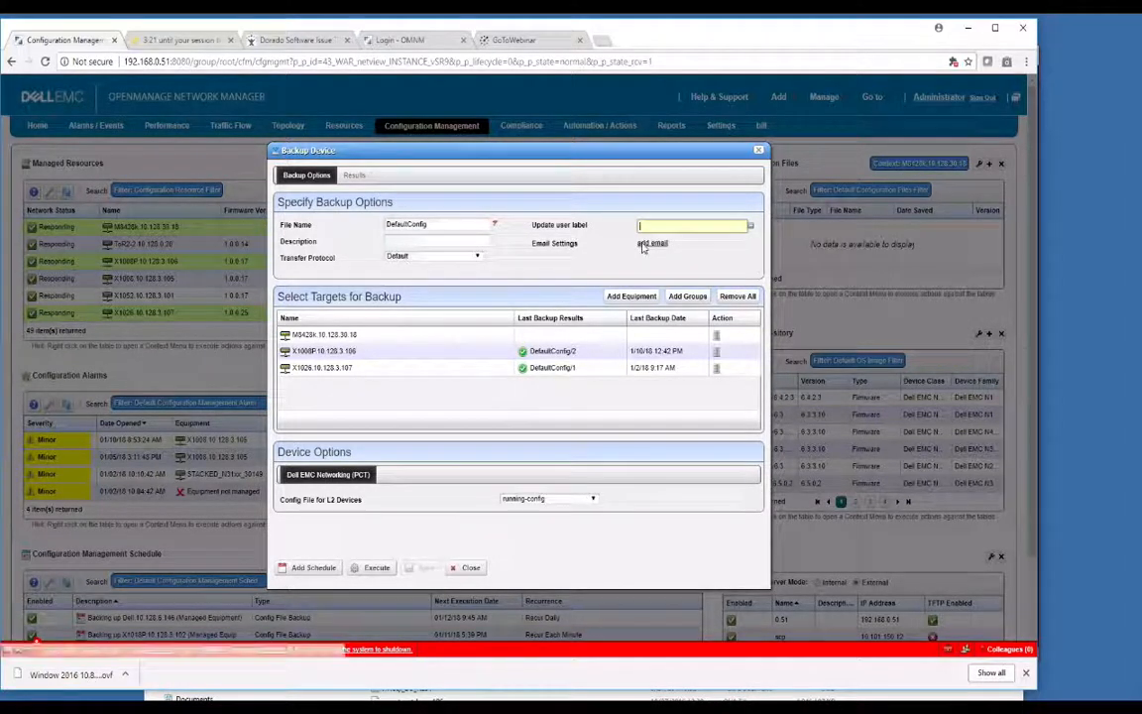
Try email settings that compare against the Current label and send only on changes, and cancel them without adding a recipient
left_click(643, 246)
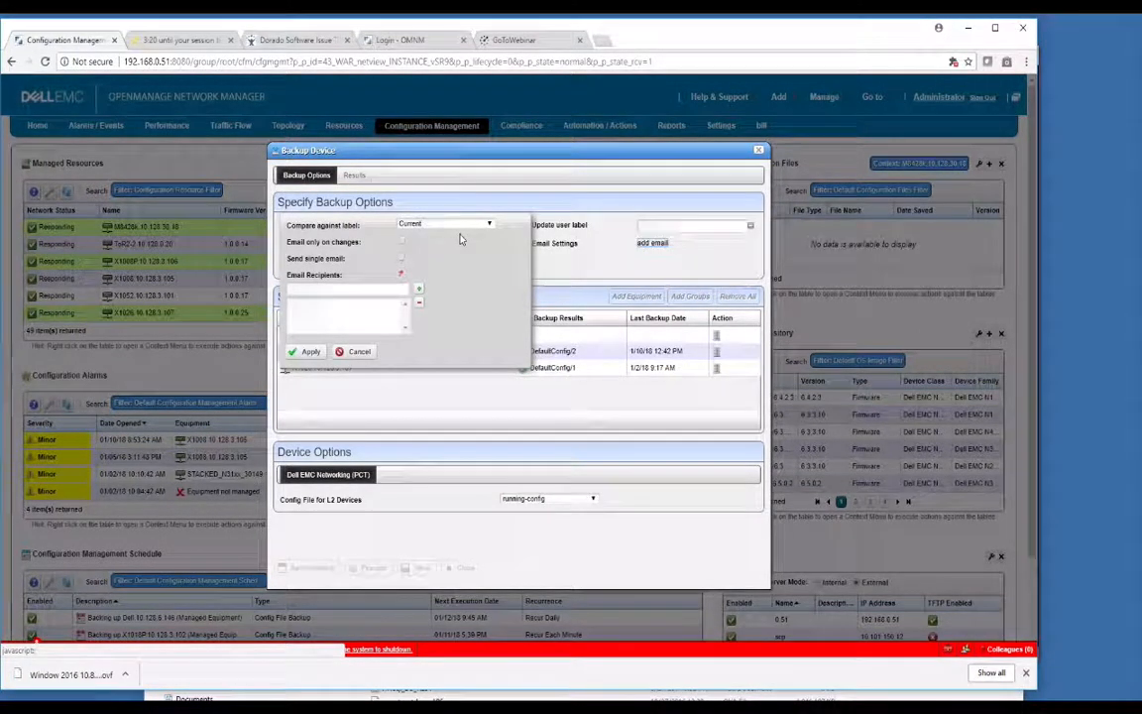
left_click(486, 225)
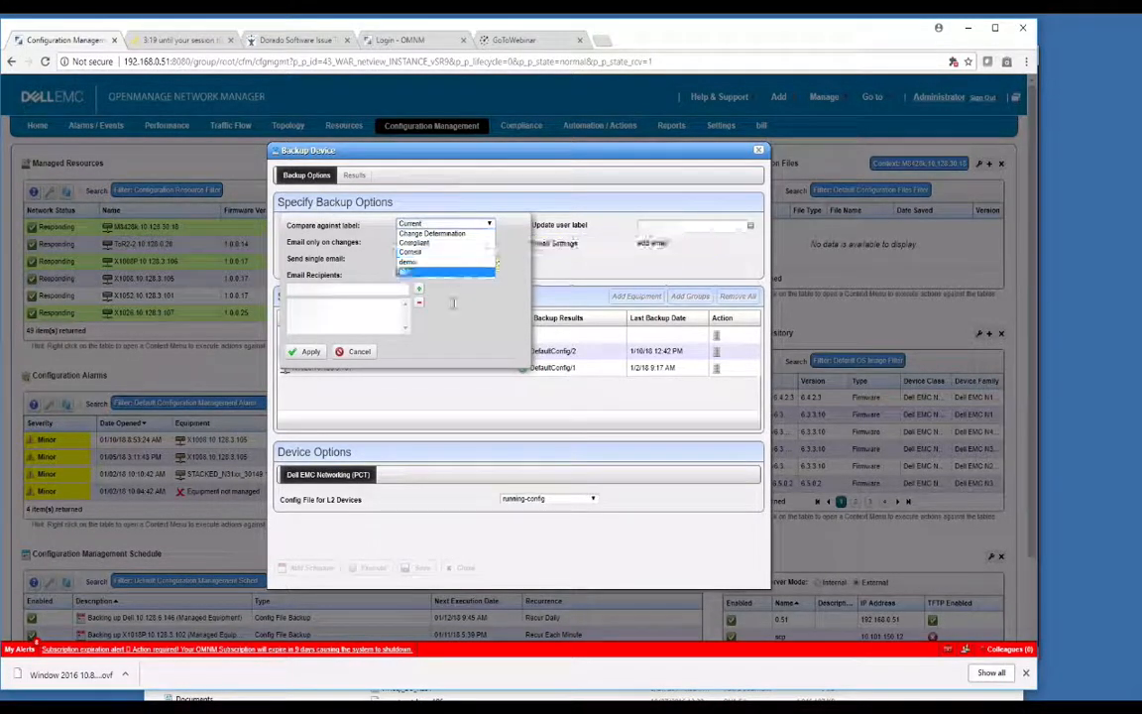
left_click(452, 254)
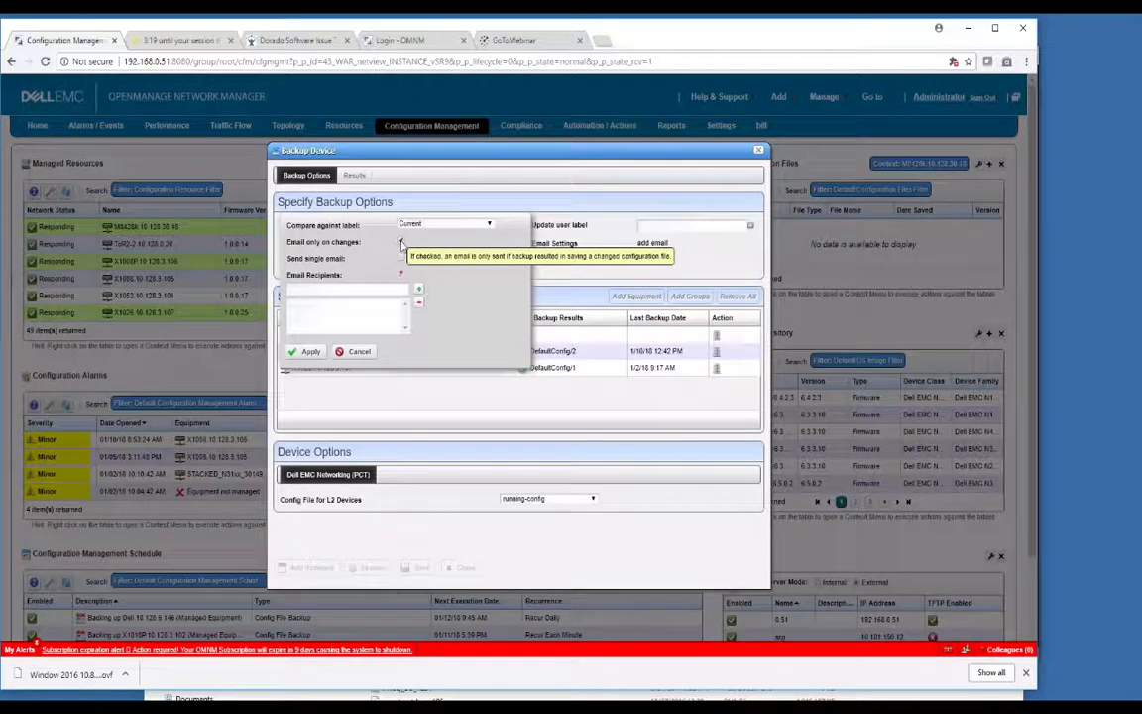
left_click(400, 242)
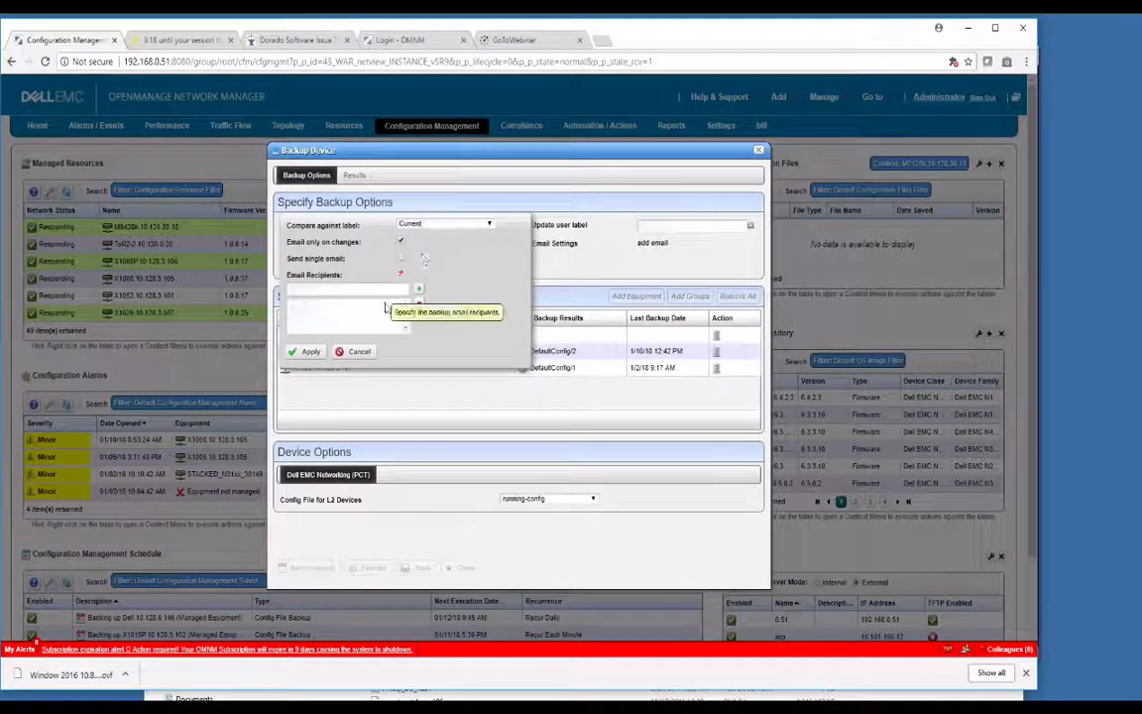
left_click(347, 288)
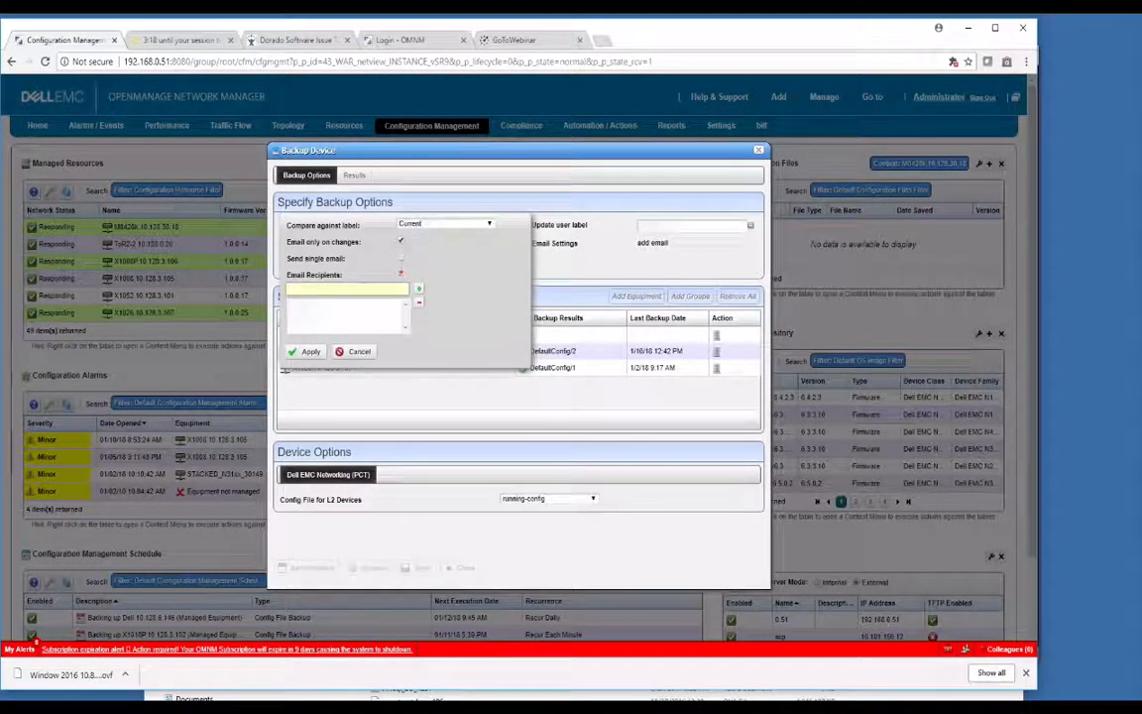
left_click(357, 352)
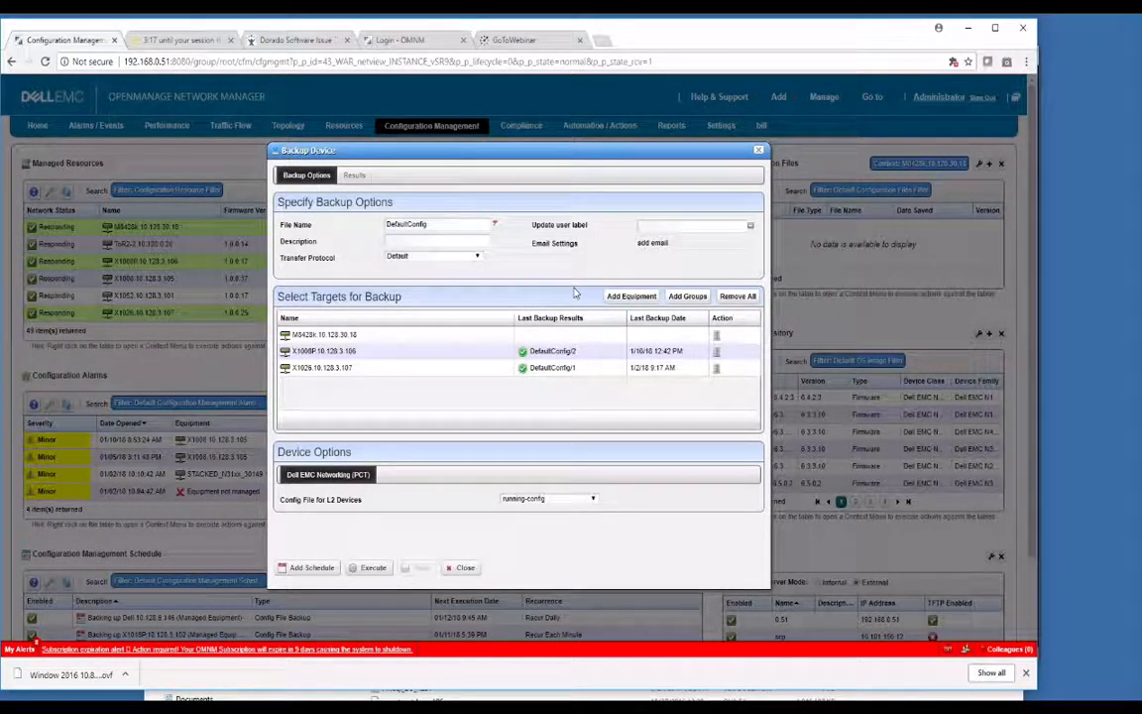
Close the backup without running it and select the range of devices from X1008P.10.128.3.106 to X1026.10.128.3.107
left_click(462, 567)
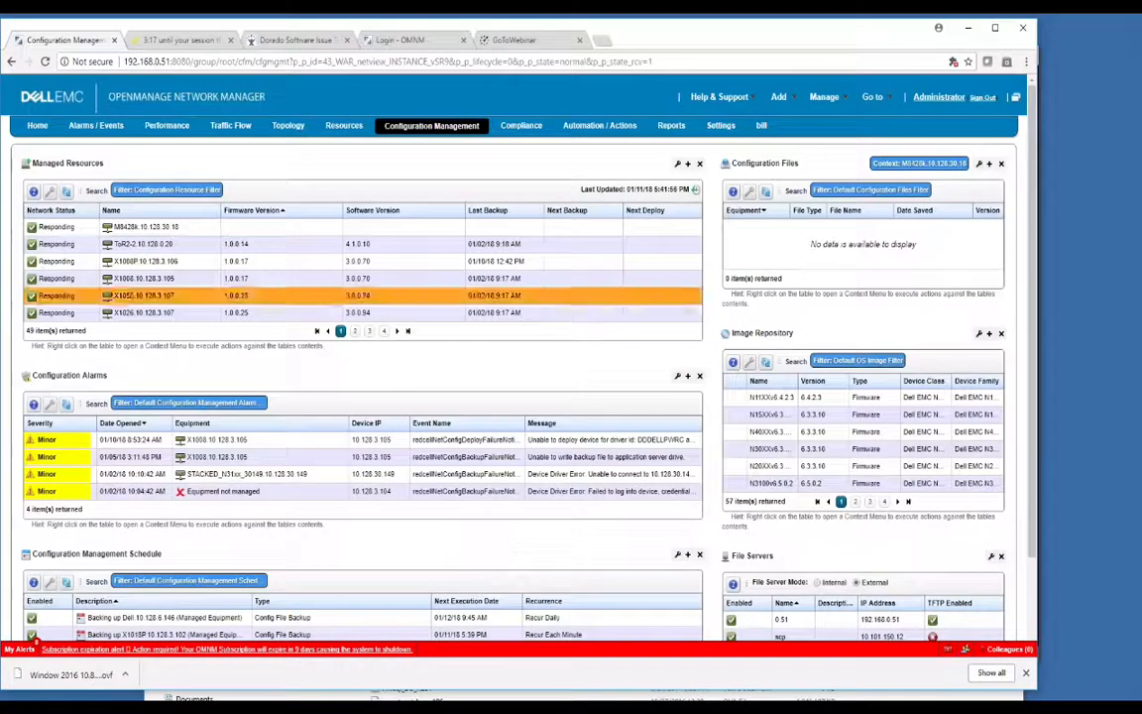
left_click(149, 245)
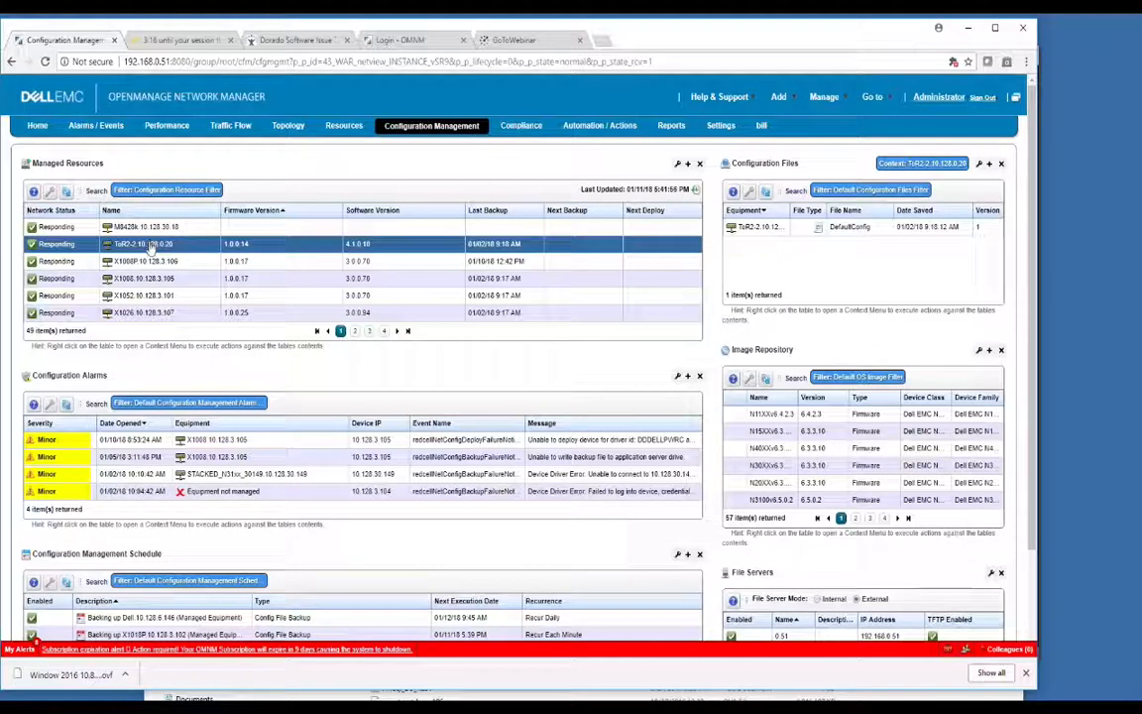
left_click(152, 261, "ctrl")
left_click(149, 286, "shift")
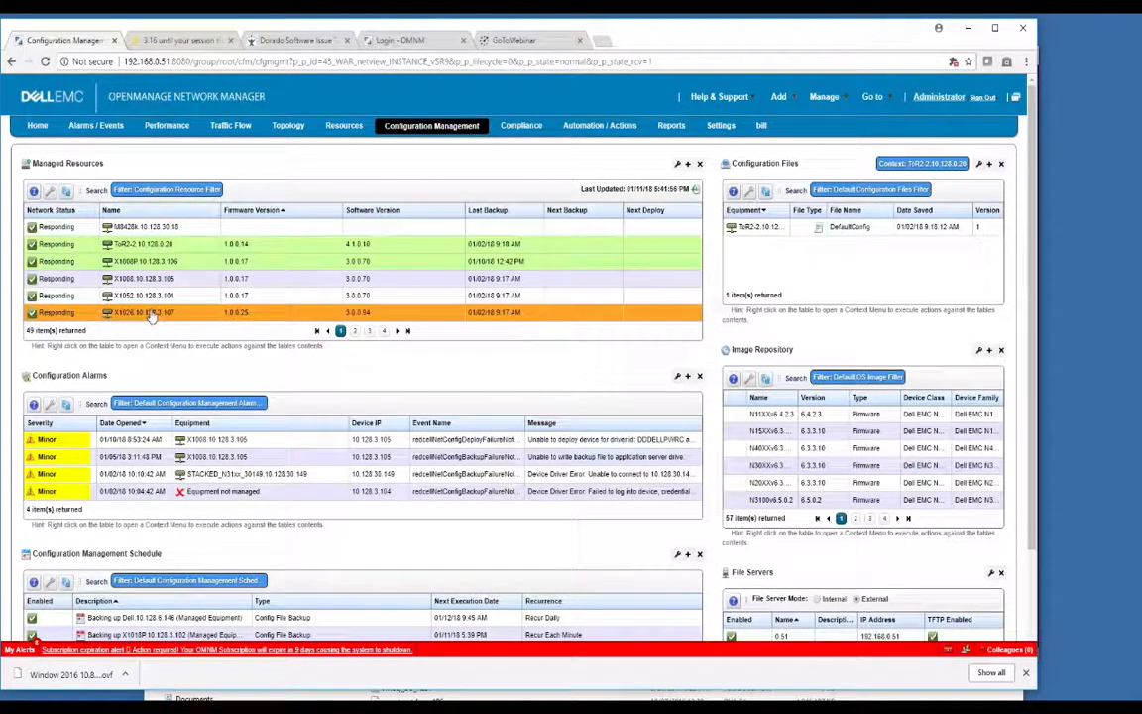
left_click(153, 315, "shift")
scroll(168, 279, "down", 1)
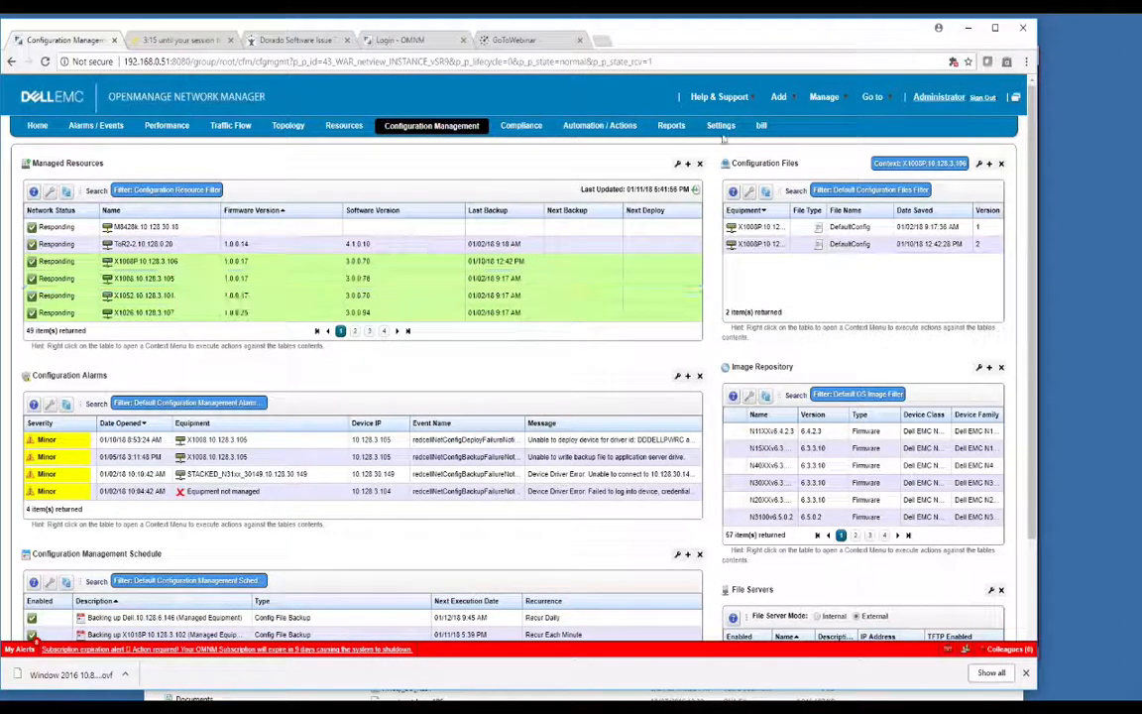
Open the Groups & Locations settings and browse the managed resource groups to find the Dell EMC Networking (PCT) Group
mouse_move(721, 126)
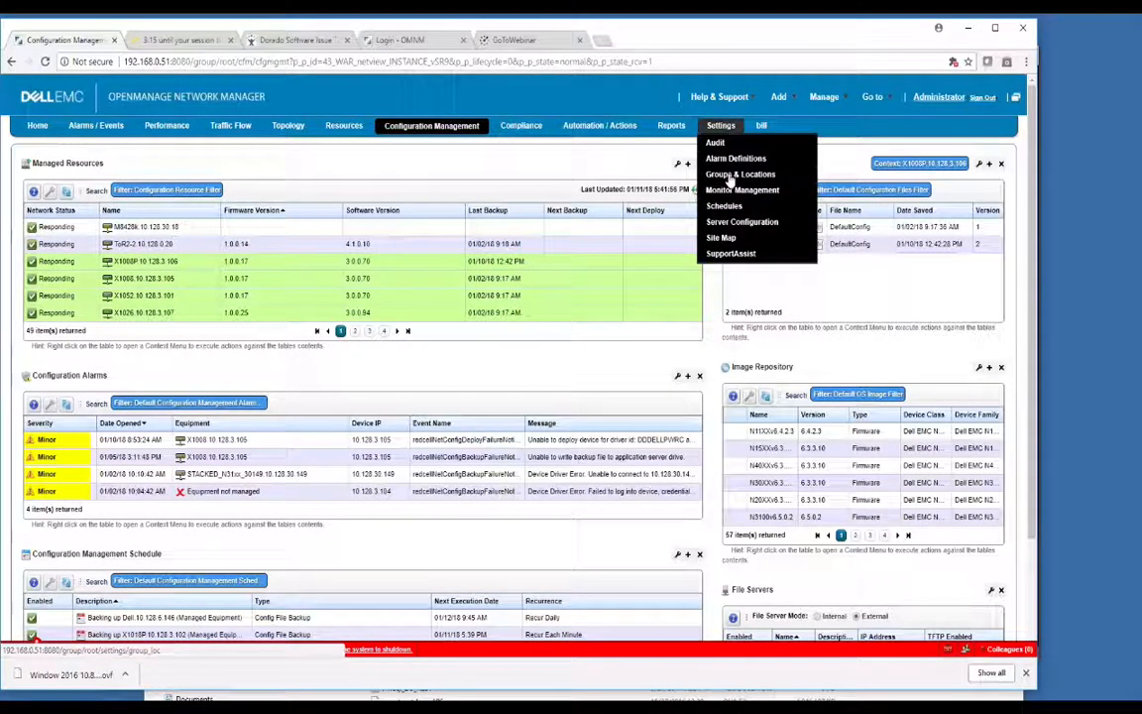
left_click(733, 175)
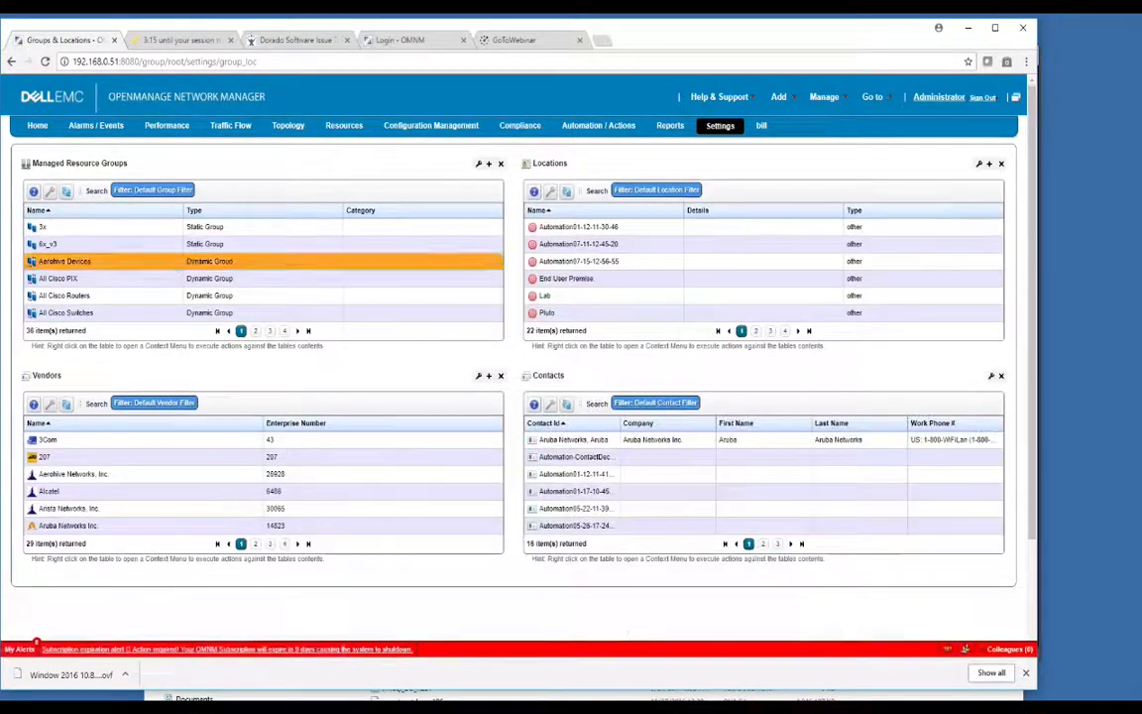
left_click(269, 331)
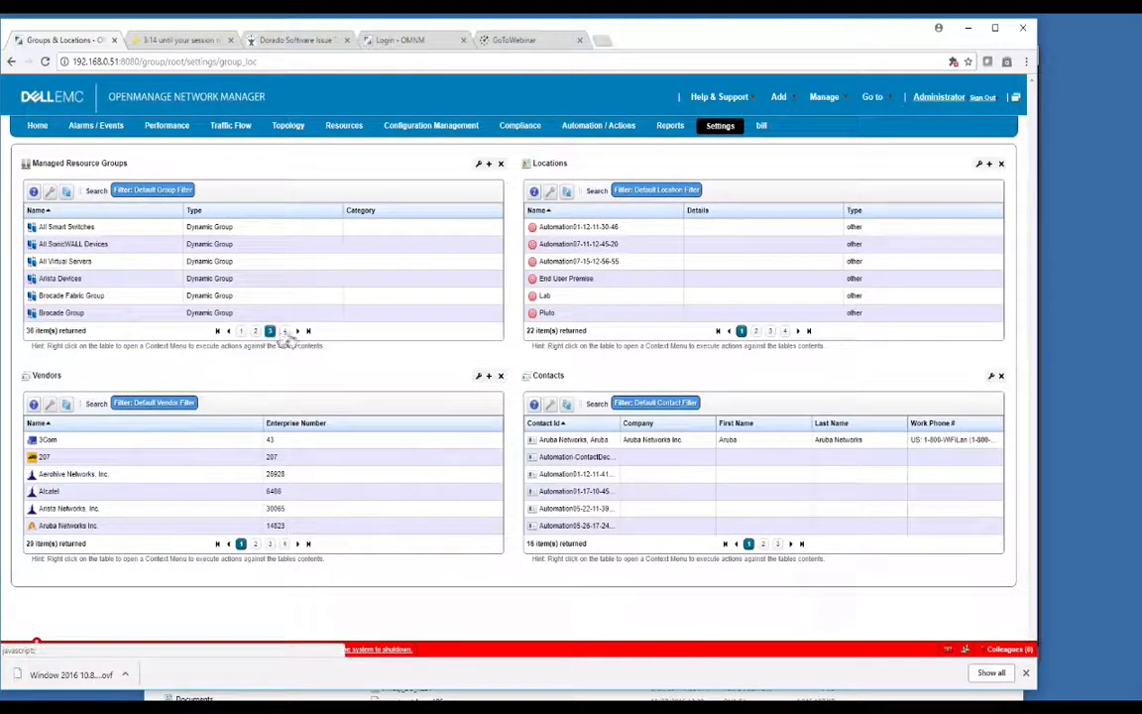
left_click(286, 332)
left_click(286, 332)
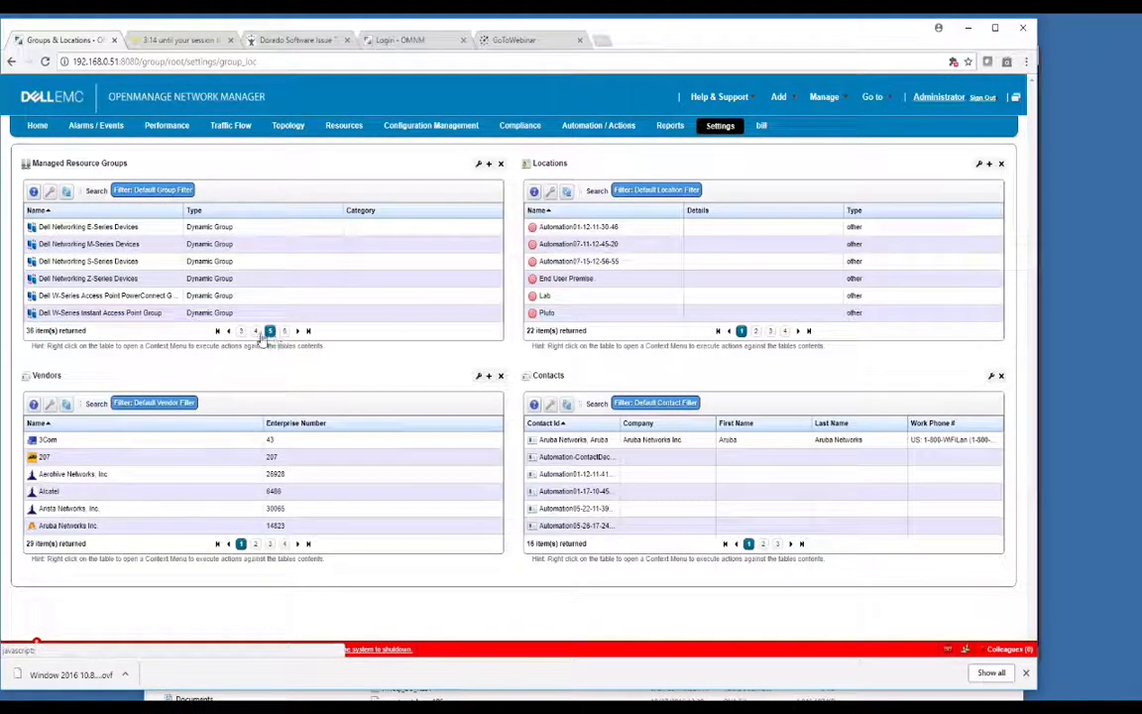
left_click(254, 332)
Look at the file management actions available for the Dell EMC Networking (PCT) Group
right_click(194, 279)
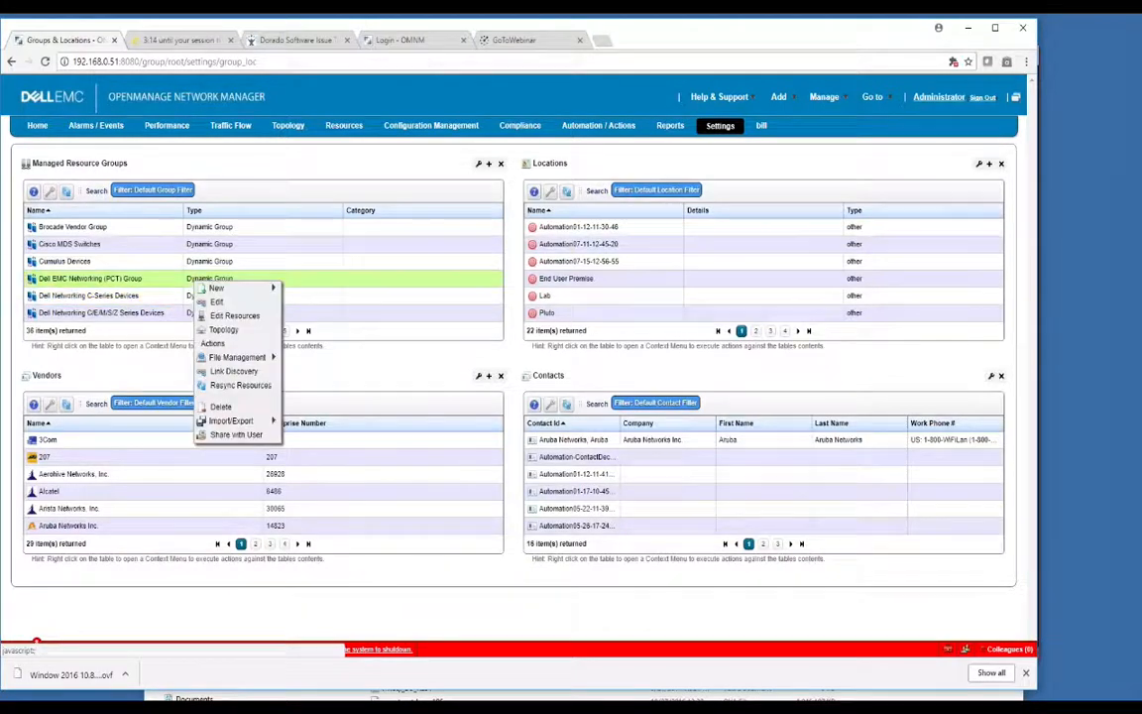
left_click(234, 300)
right_click(230, 282)
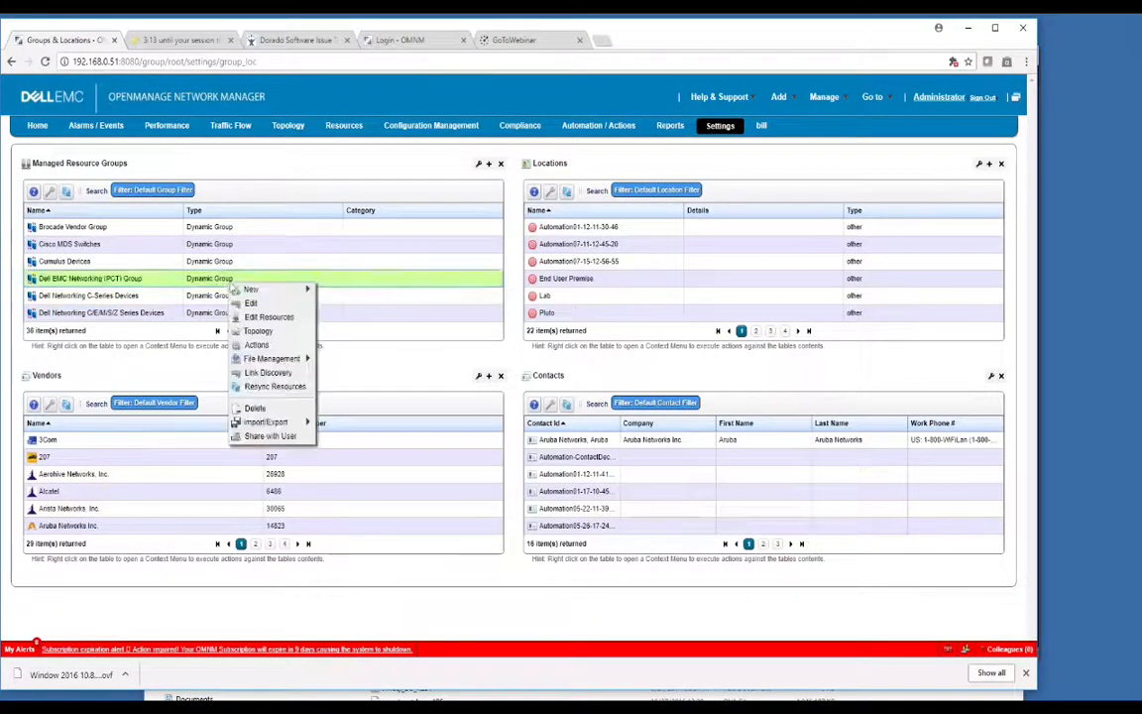
mouse_move(264, 363)
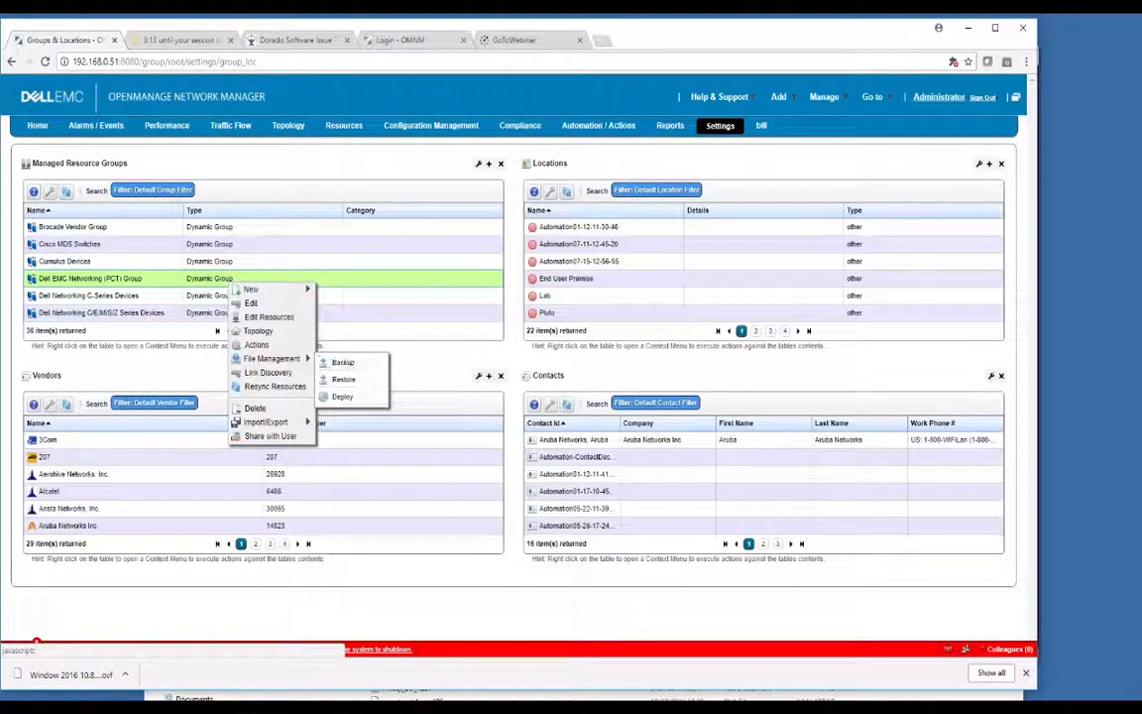
left_click(397, 279)
Return to Configuration Management and look through the file management actions for the X1008P.10.128.3.106 device
left_click(406, 123)
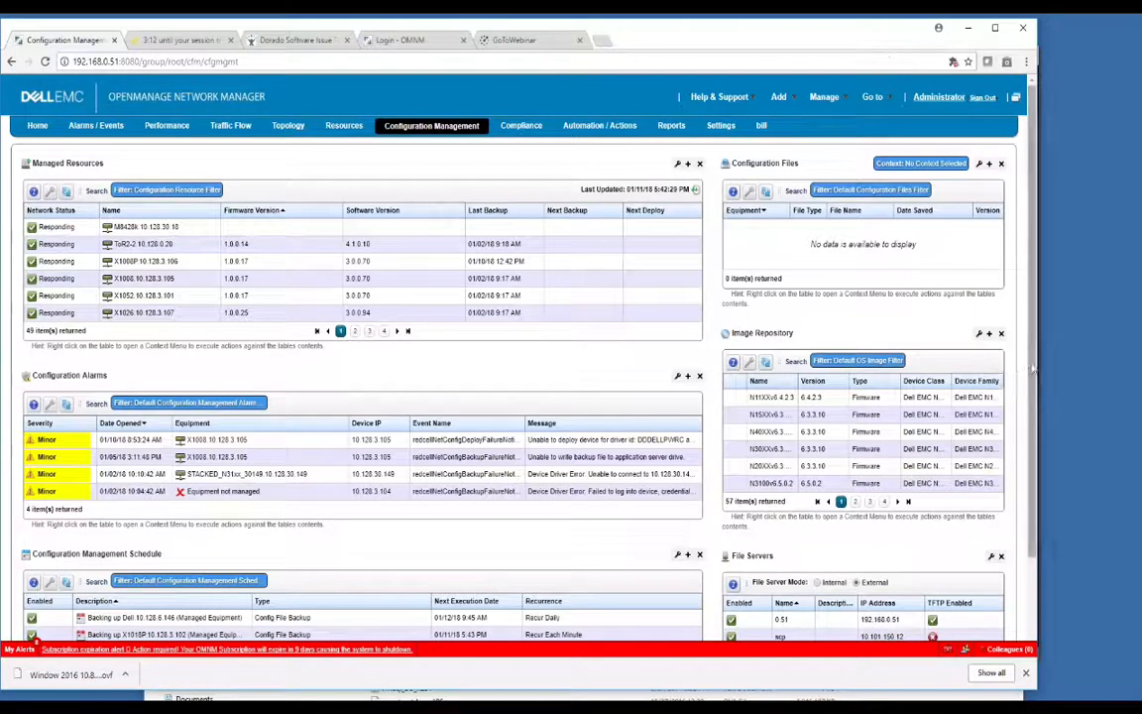
left_click_drag(1031, 373, 1031, 411)
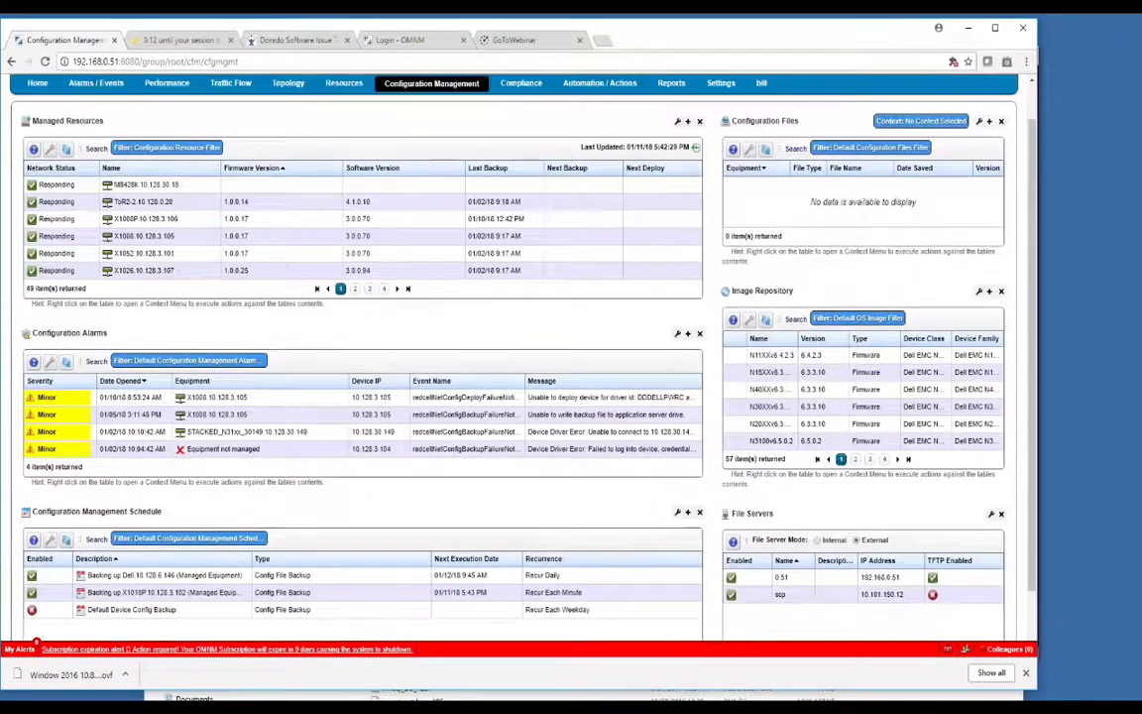
right_click(179, 230)
left_click(181, 224)
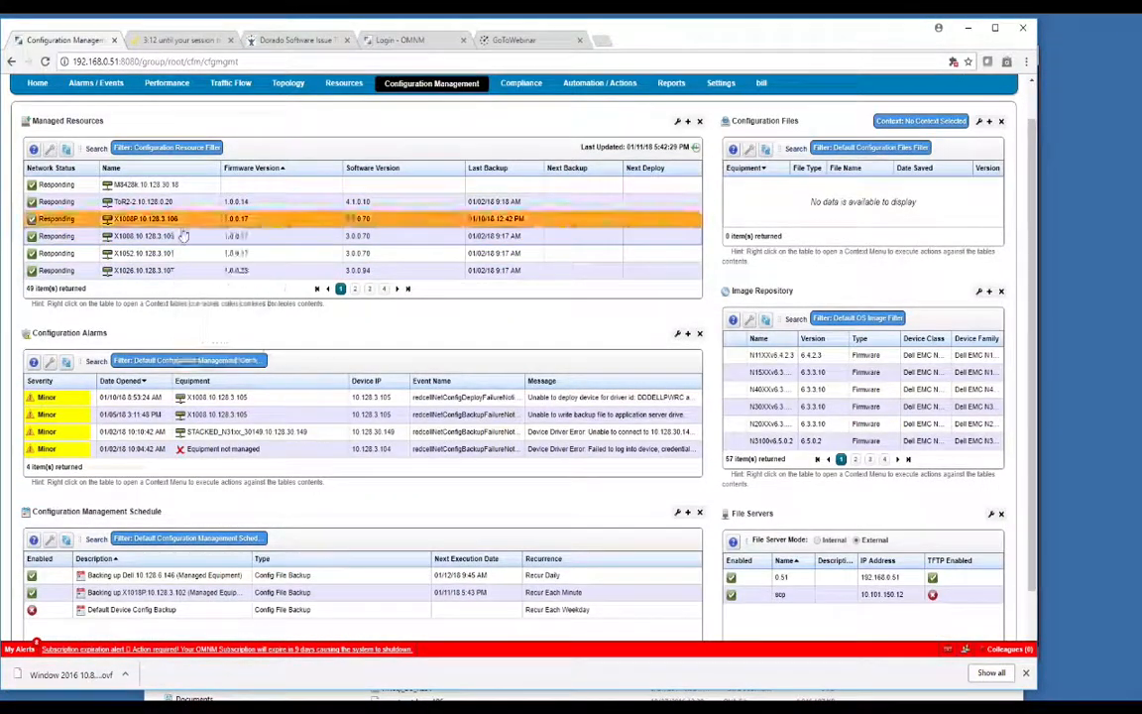
right_click(181, 220)
left_click(182, 220)
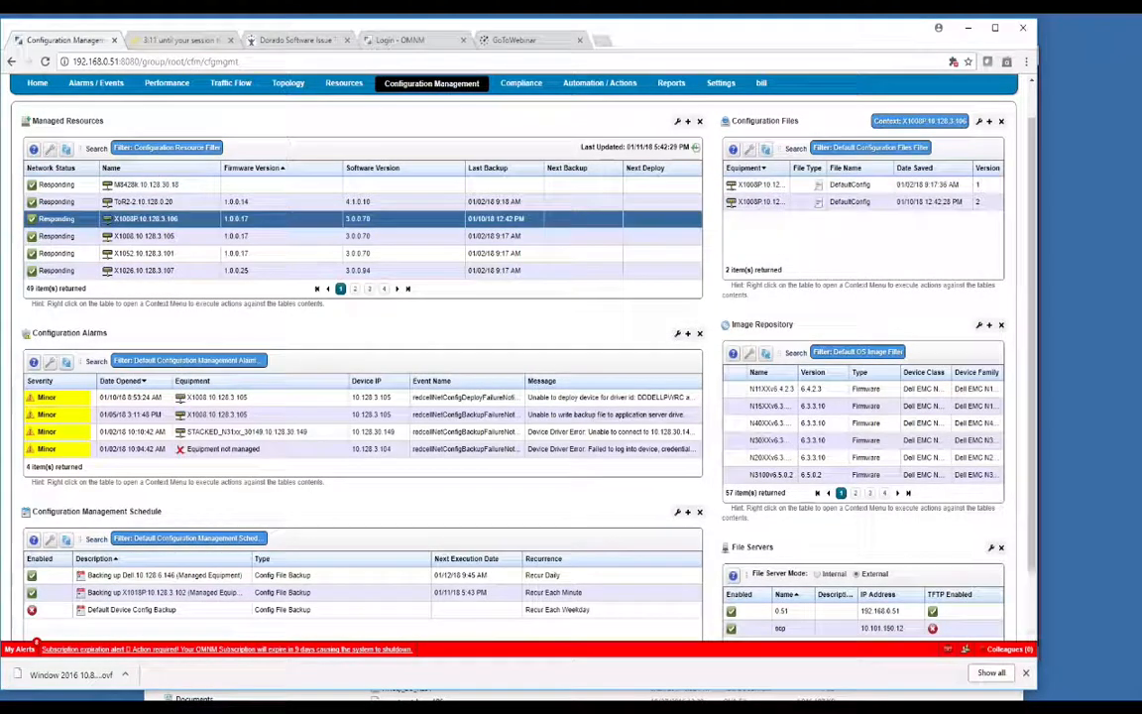
right_click(182, 221)
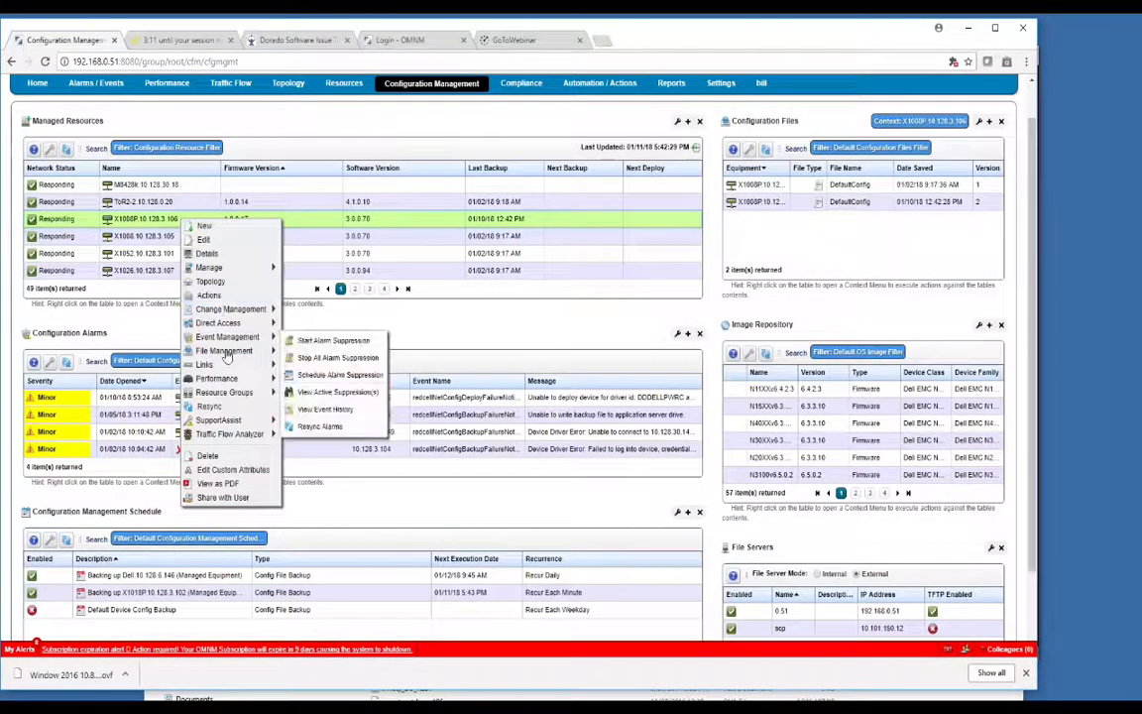
mouse_move(227, 356)
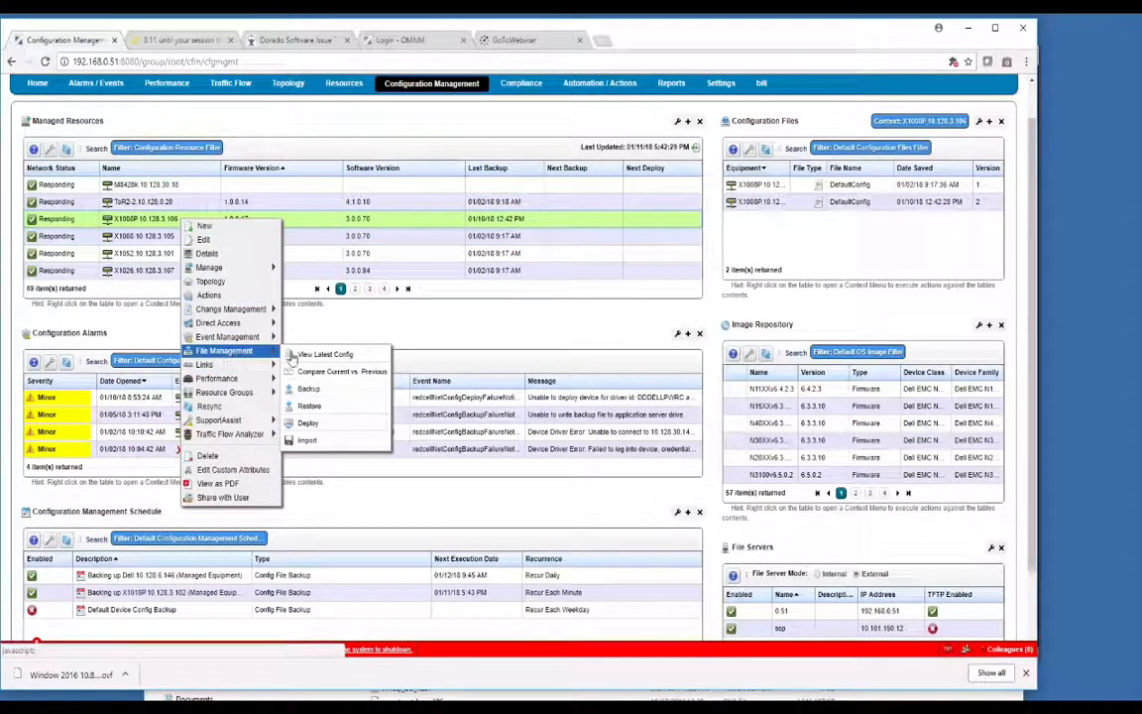
left_click(321, 357)
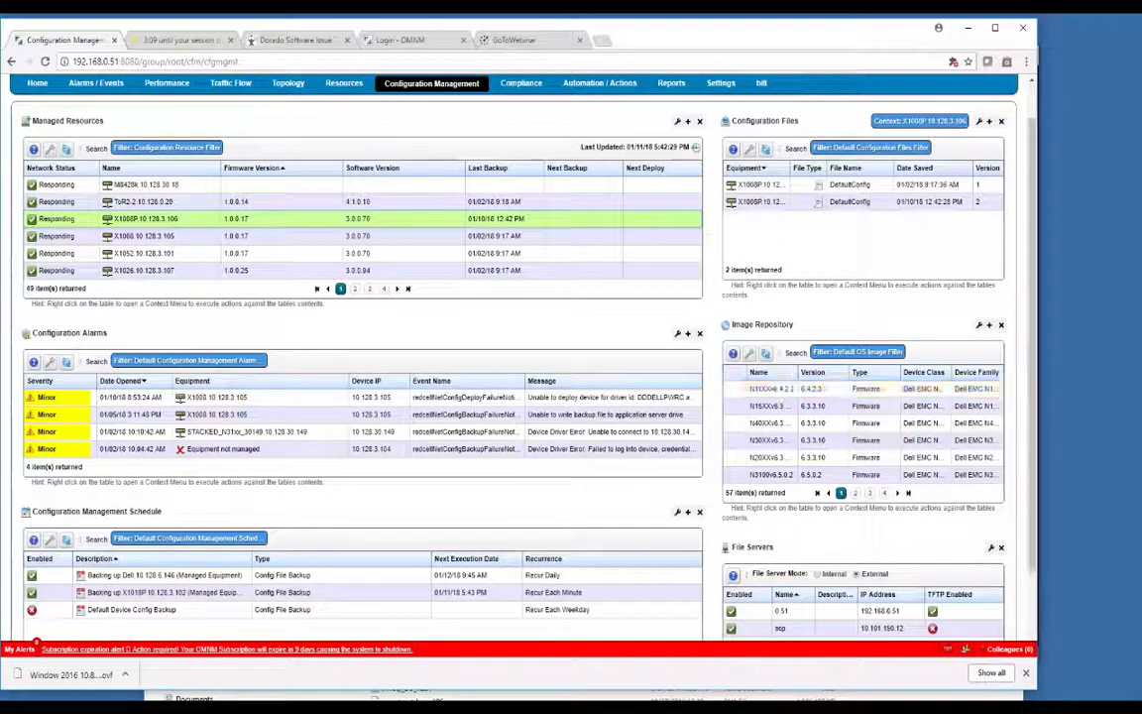
Open a firmware deployment for the X1008P.10.128.3.106 device and try the N15XXv6.3.0.19 image
right_click(151, 223)
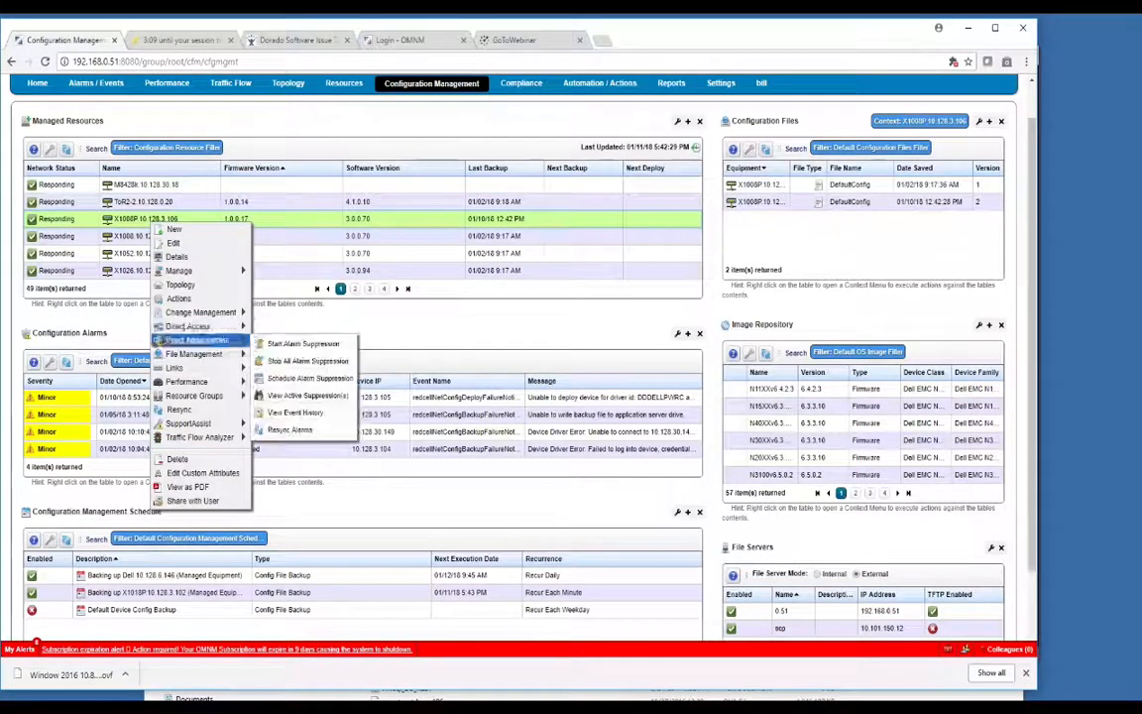
mouse_move(198, 354)
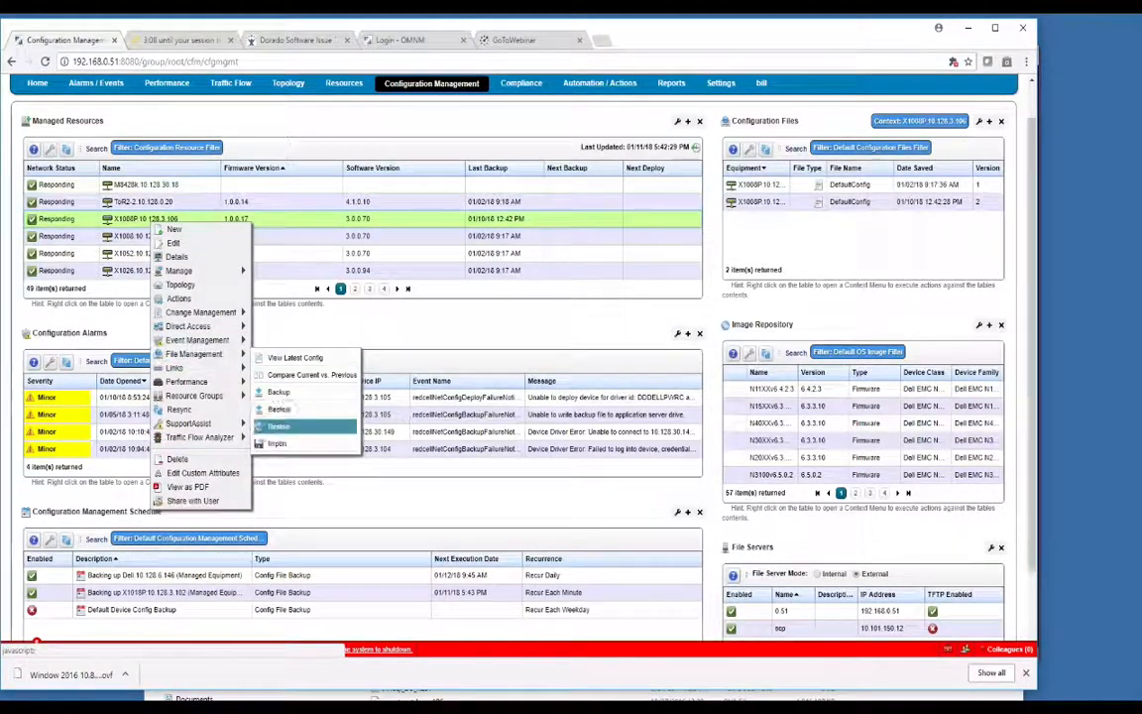
left_click(278, 425)
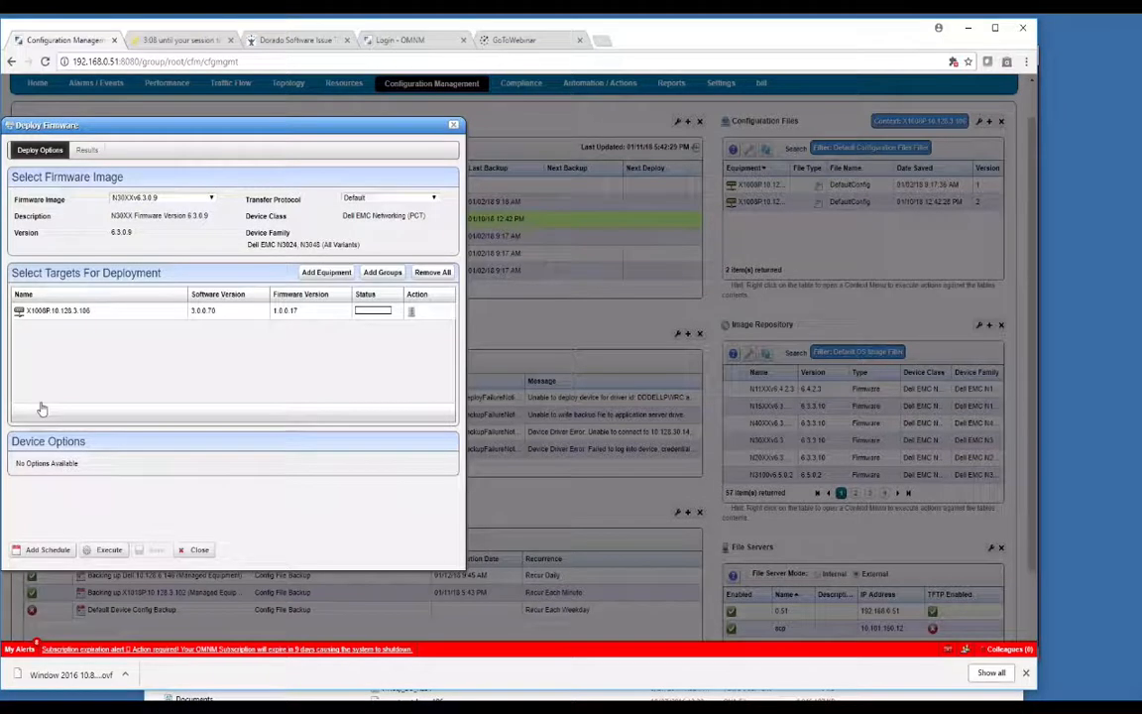
left_click(211, 198)
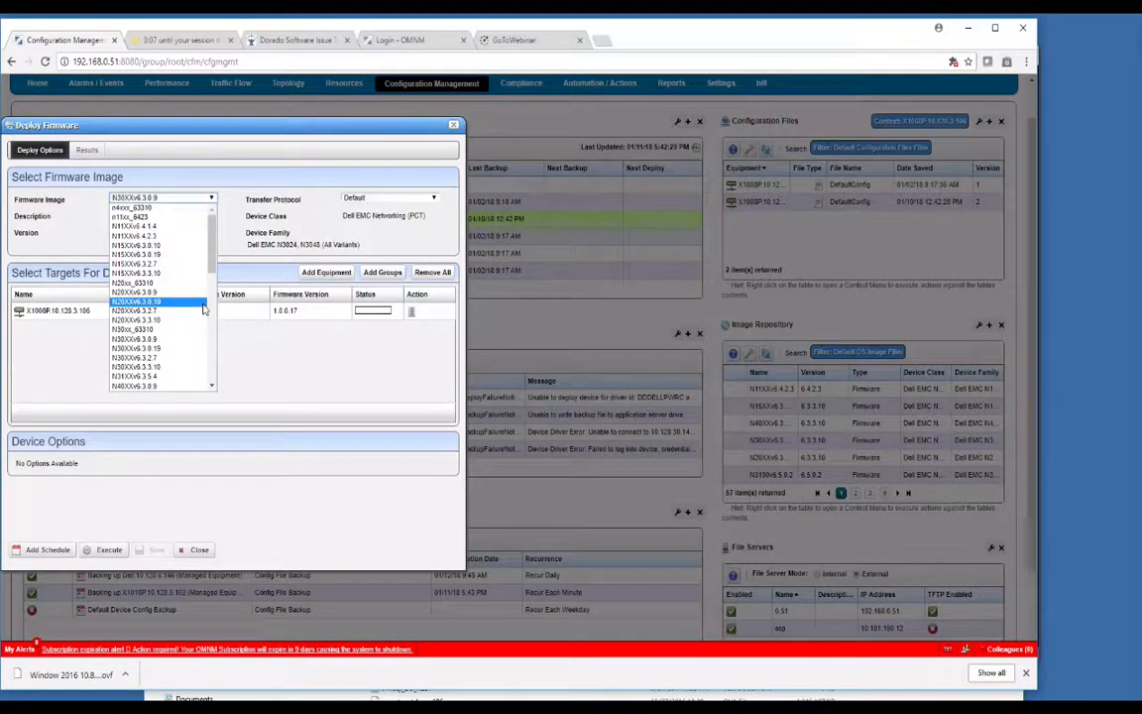
left_click(198, 255)
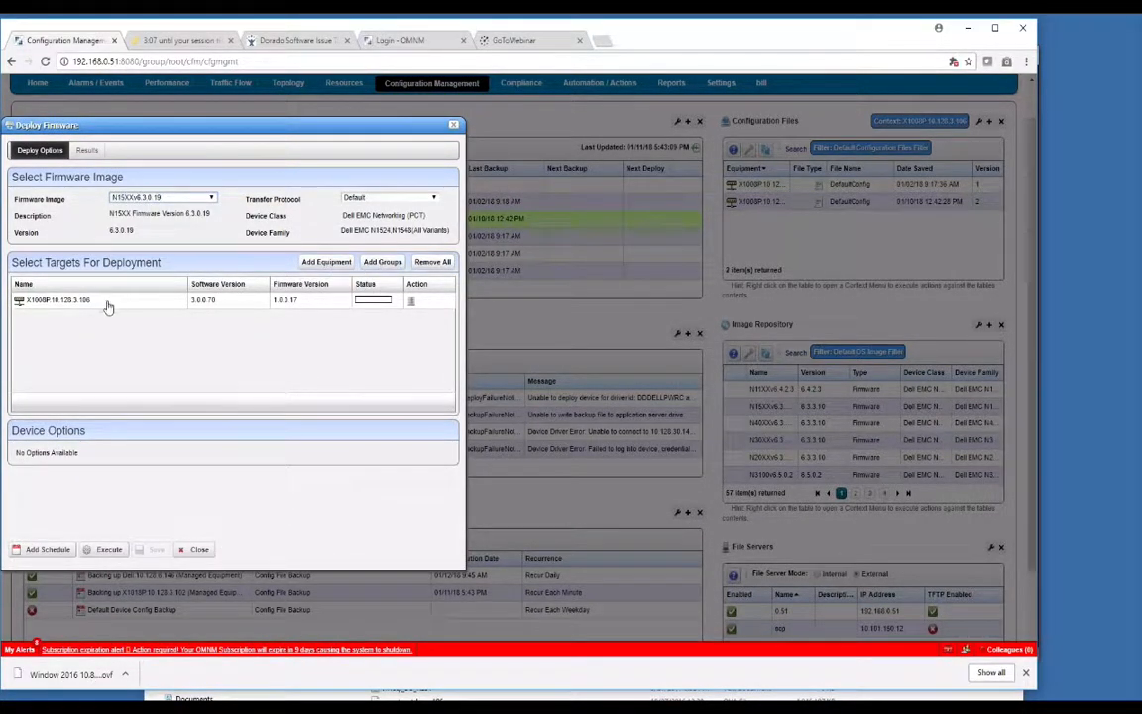
Look at the equipment that can be added as deployment targets, add none, and check the image support status of the X1008P device
left_click(326, 262)
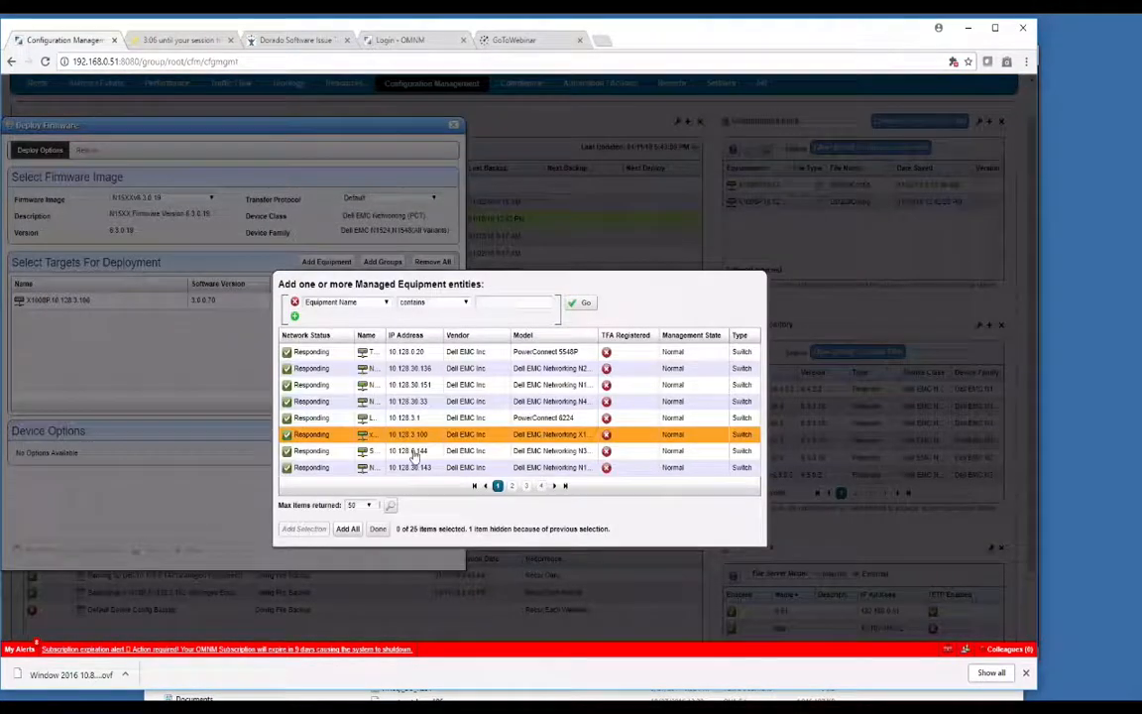
left_click(378, 528)
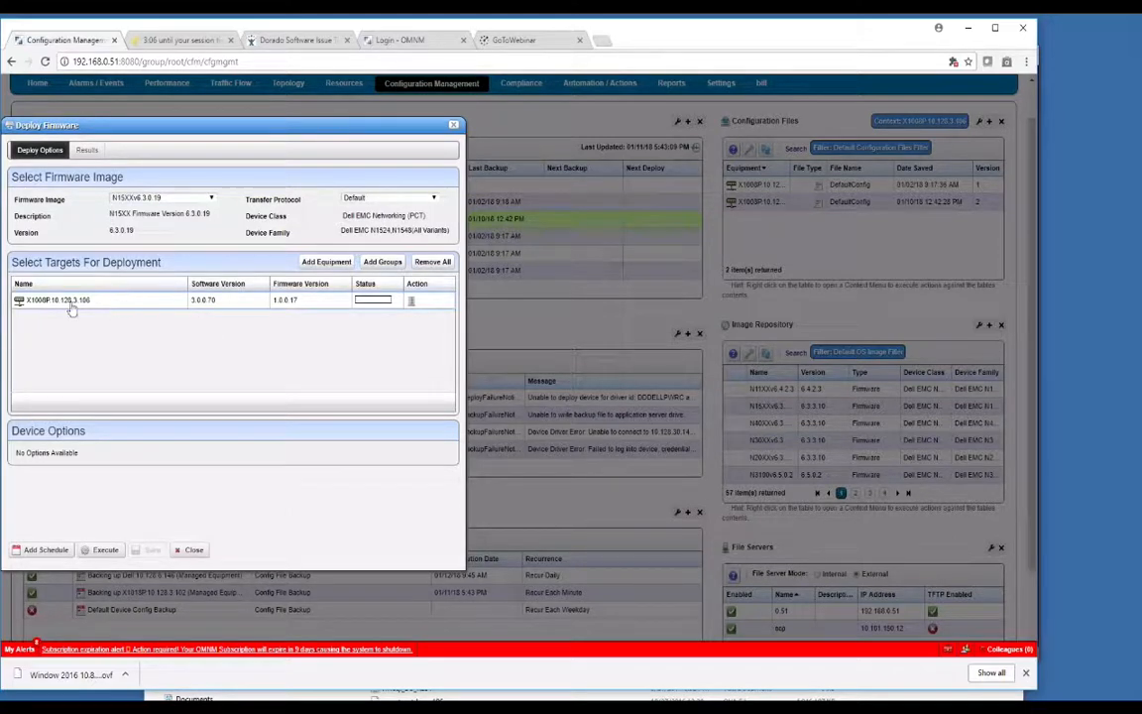
mouse_move(377, 306)
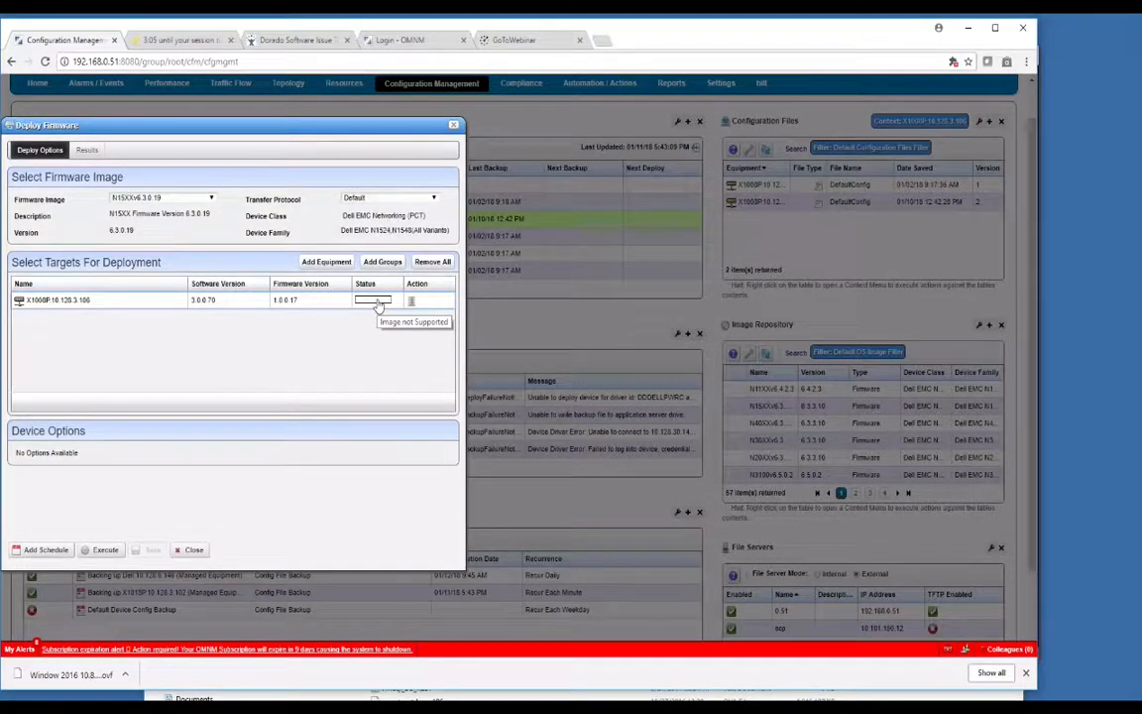
Try the X10XXv3.0.0.64 firmware image for the X1008P device and check its support status
left_click(188, 199)
left_click_drag(204, 226, 202, 355)
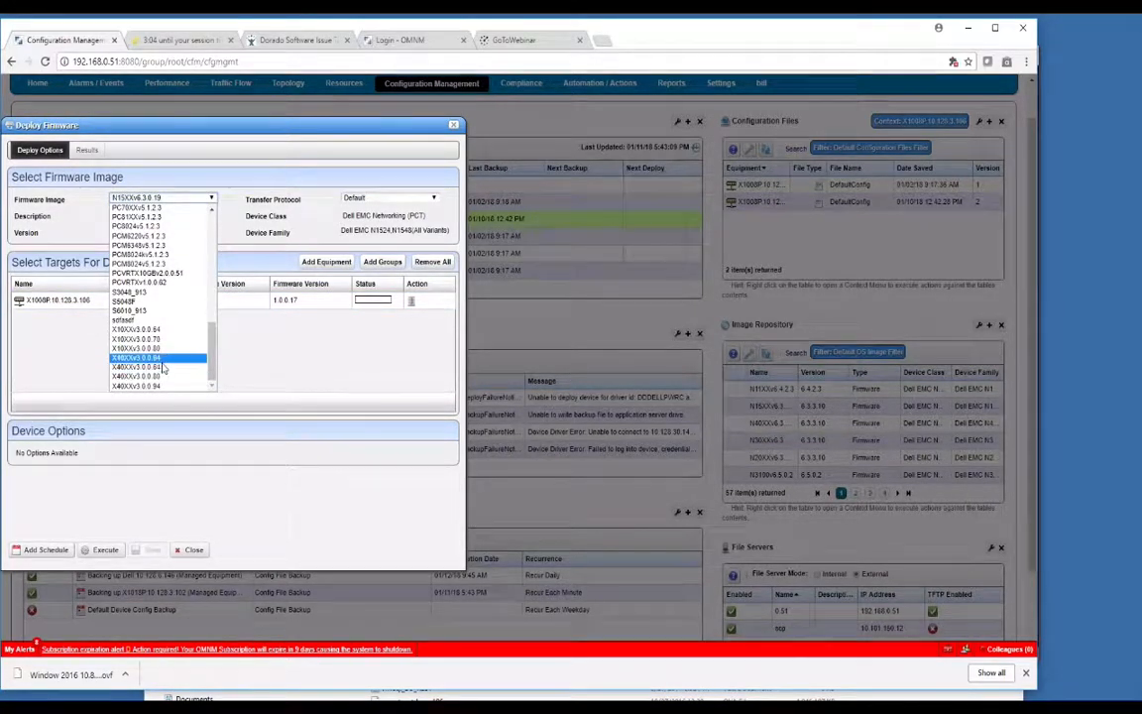
left_click(144, 329)
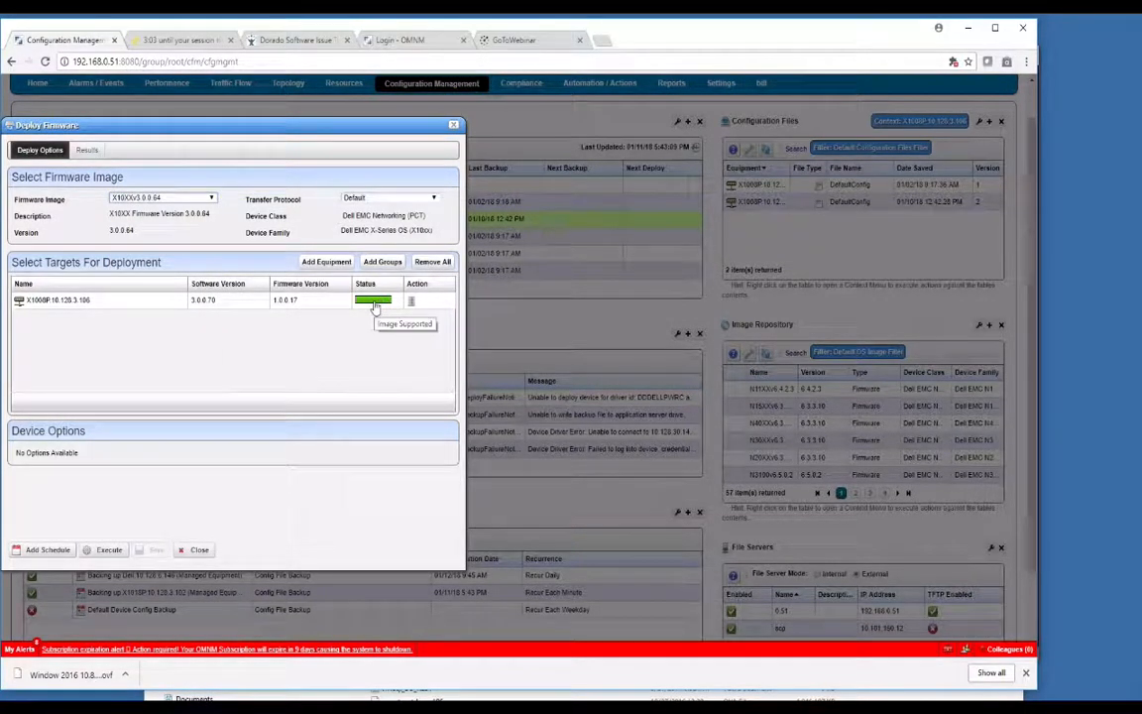
Browse the other firmware images and close the deployment without executing it
left_click(211, 198)
scroll(216, 327, "up", 5)
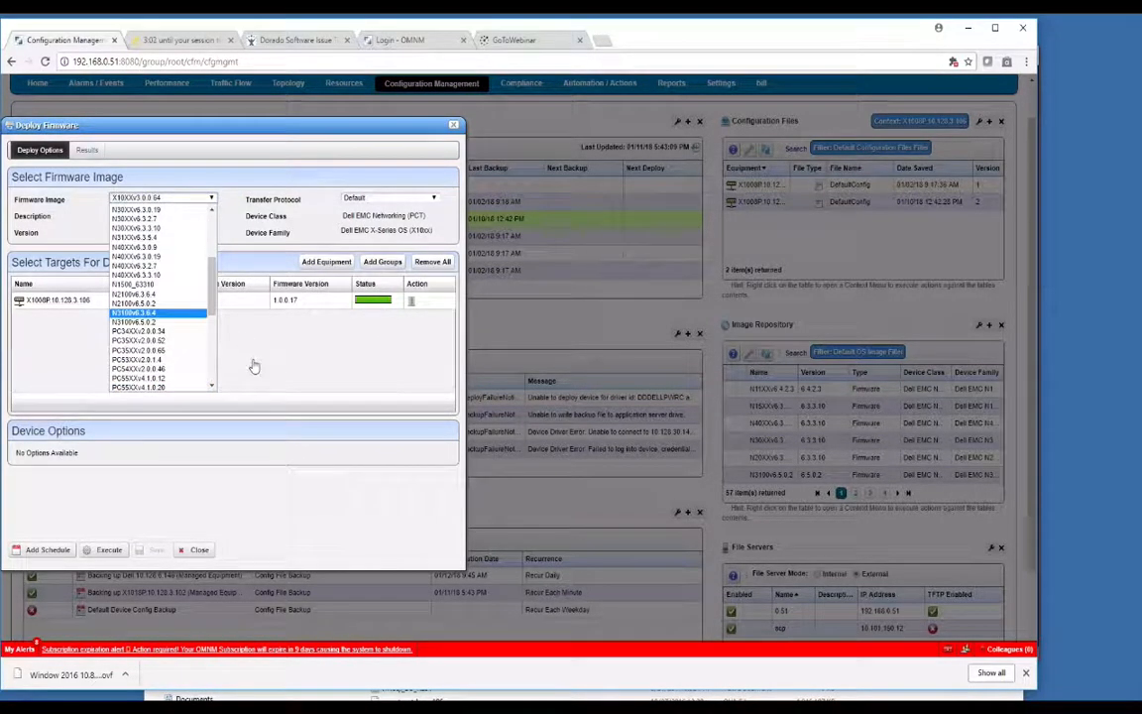
left_click(234, 208)
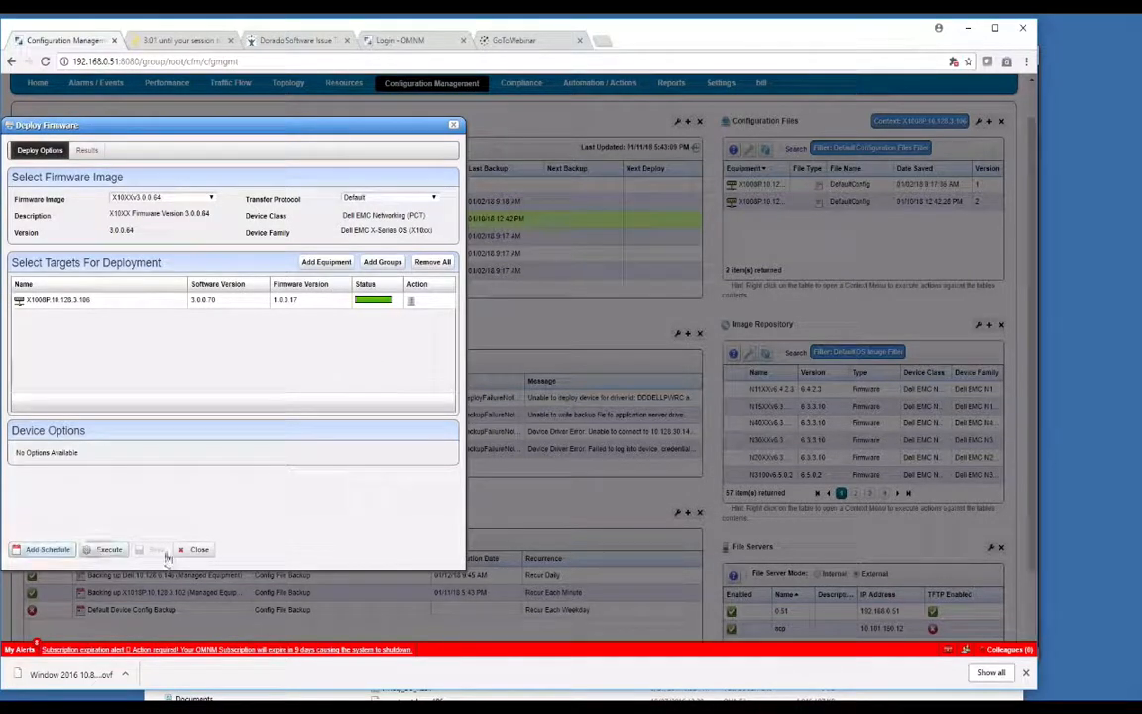
left_click(199, 549)
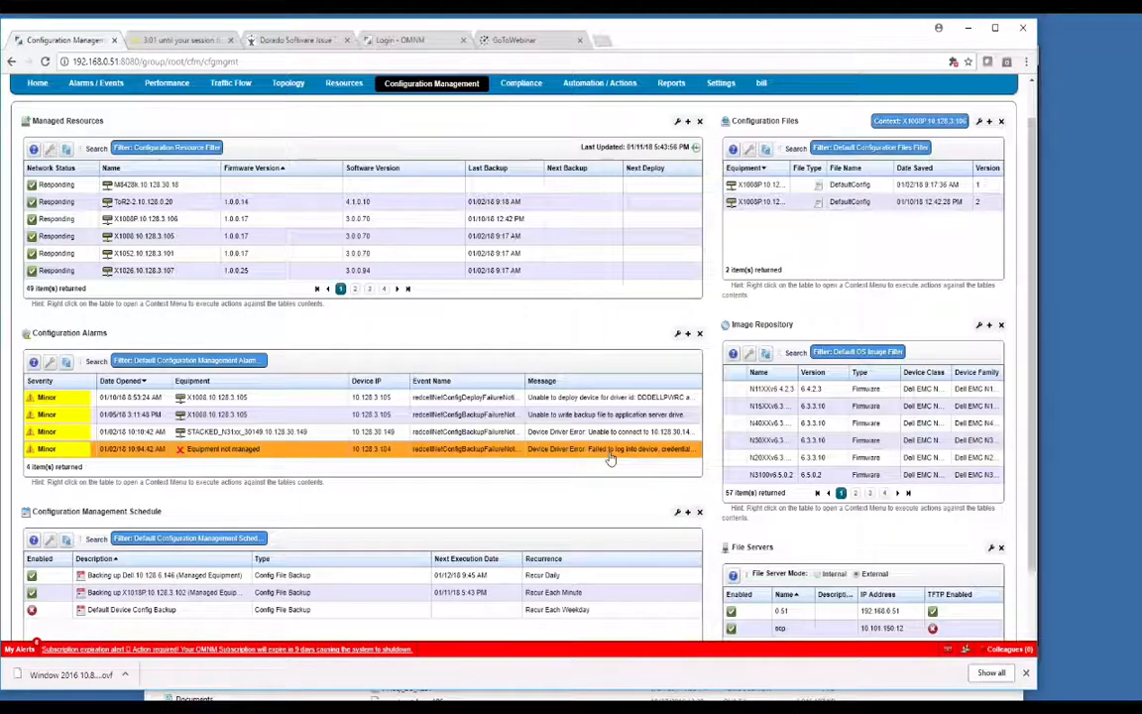
Open a firmware deployment for the N11XXv6.4.2.3 image from the Image Repository
right_click(787, 388)
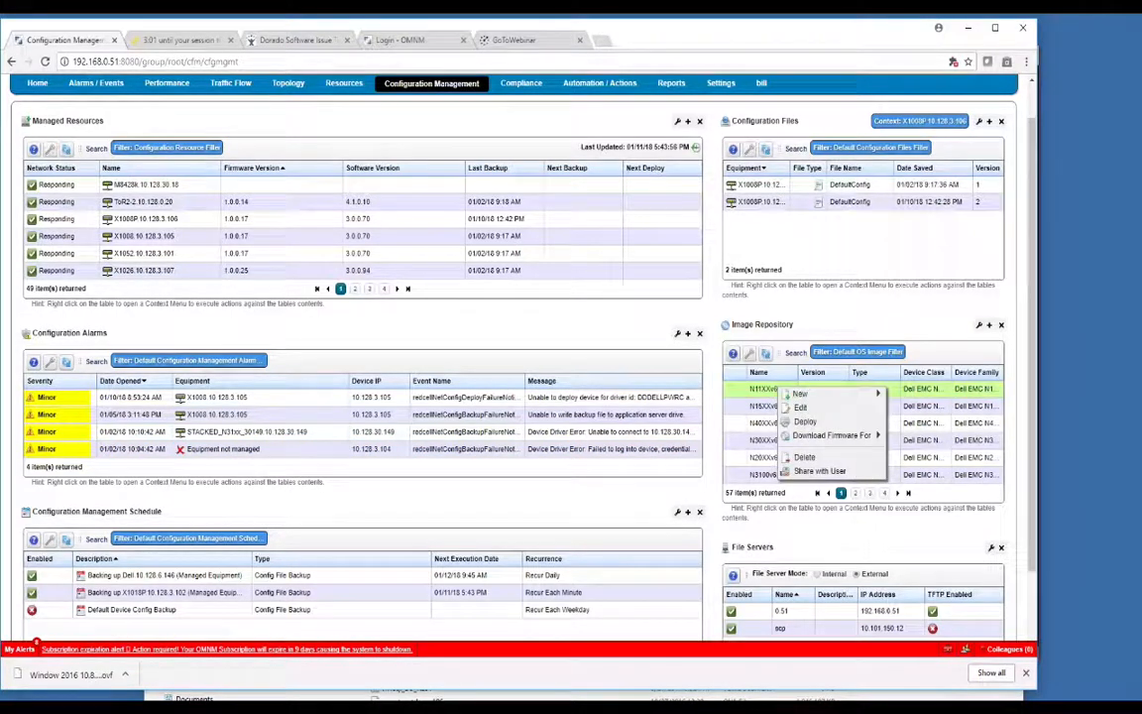
left_click(805, 421)
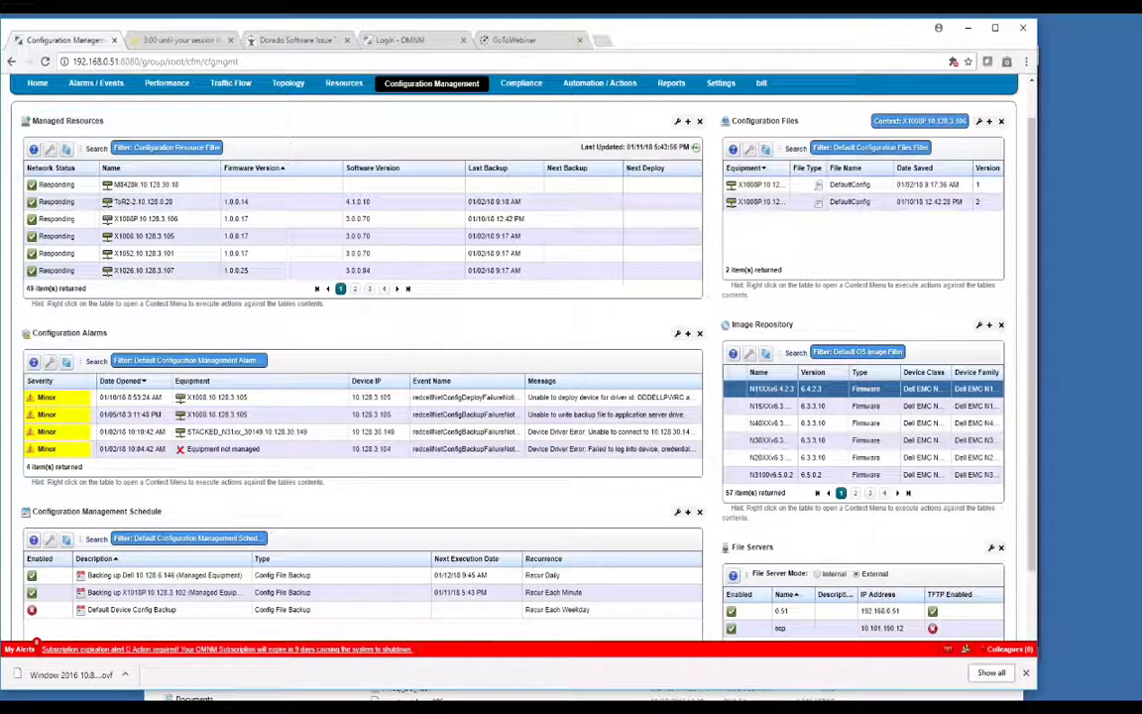
right_click(779, 393)
left_click(815, 422)
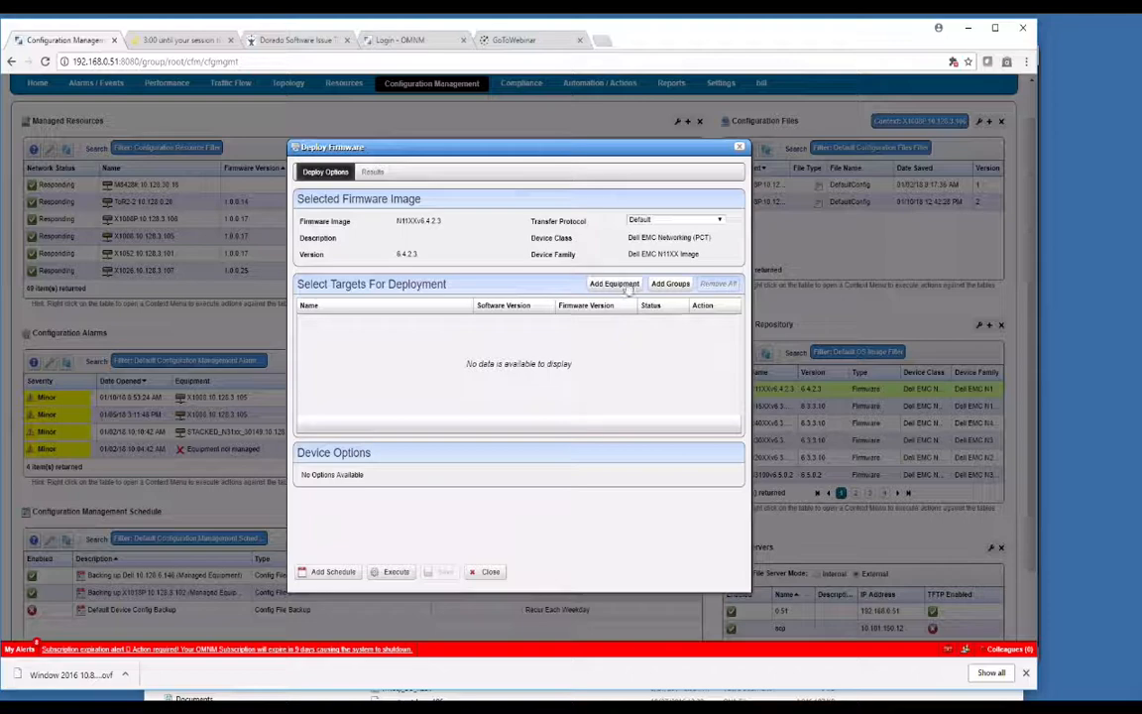
Filter the equipment by names containing n1 and add devices 10.128.30.151 and 10.128.30.143 as deployment targets
left_click(615, 283)
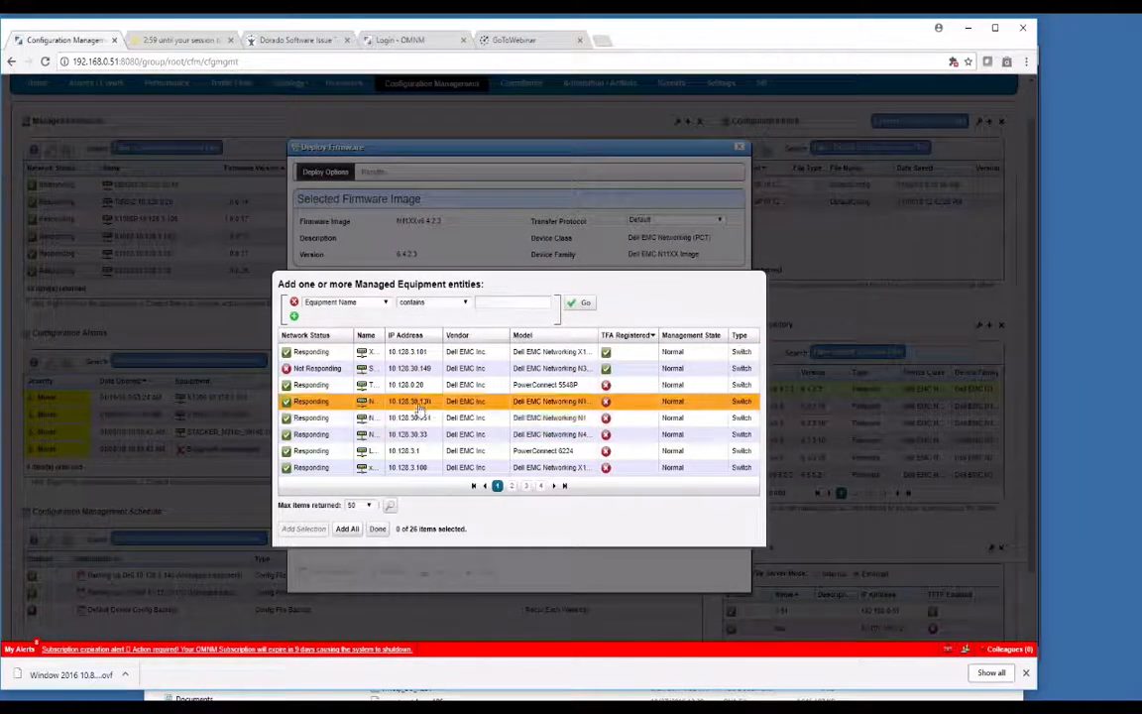
left_click(505, 303)
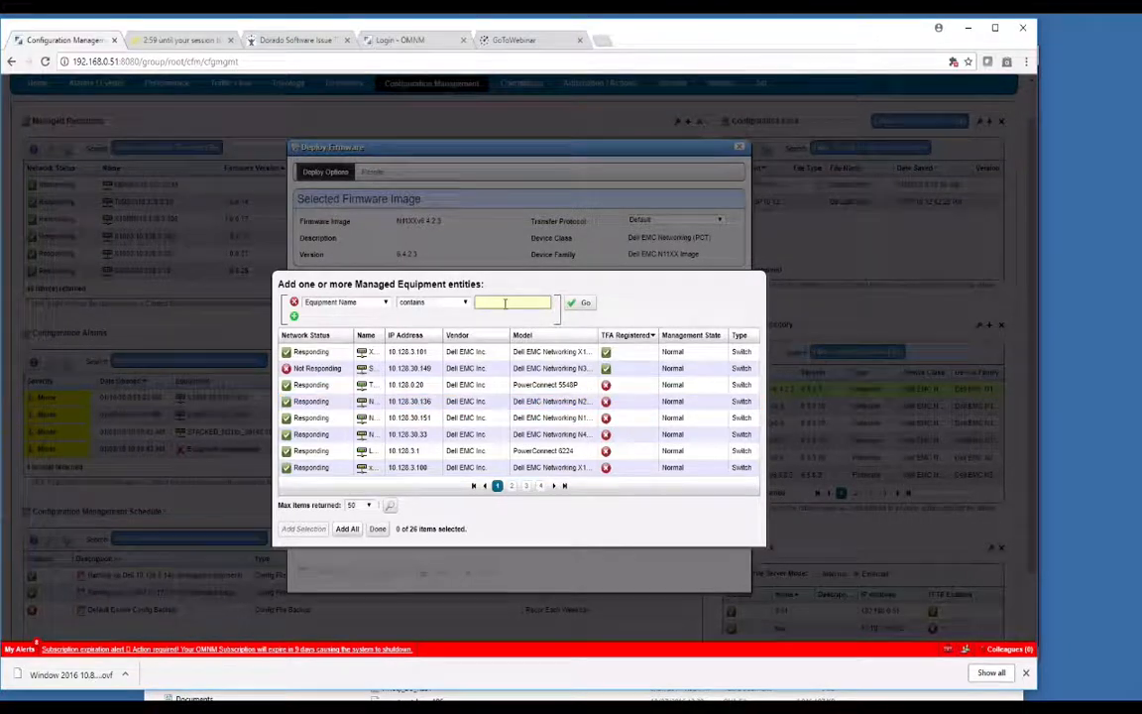
type("n1")
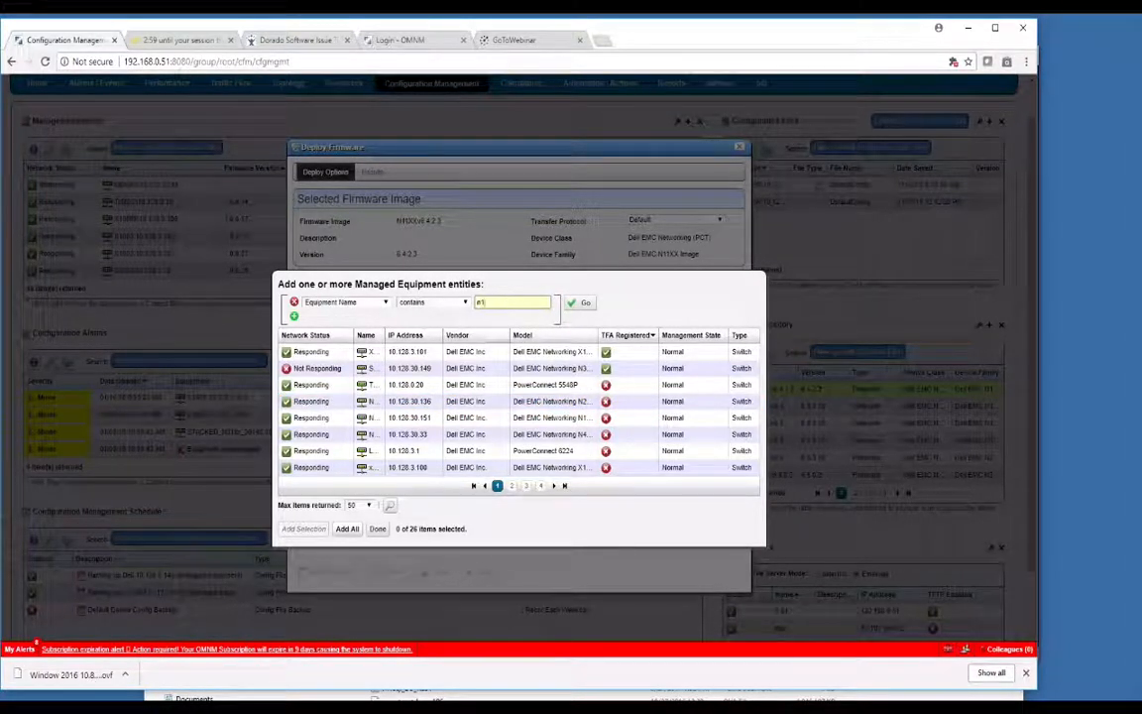
left_click(577, 303)
left_click(412, 353)
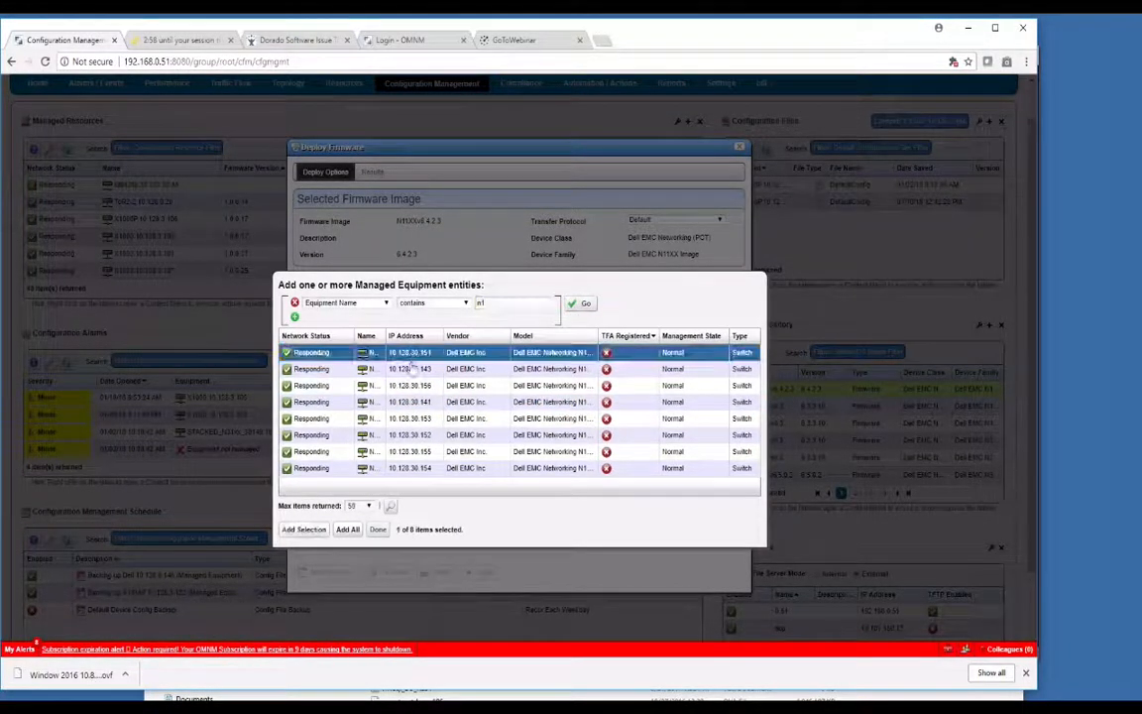
left_click(401, 369)
left_click(326, 530)
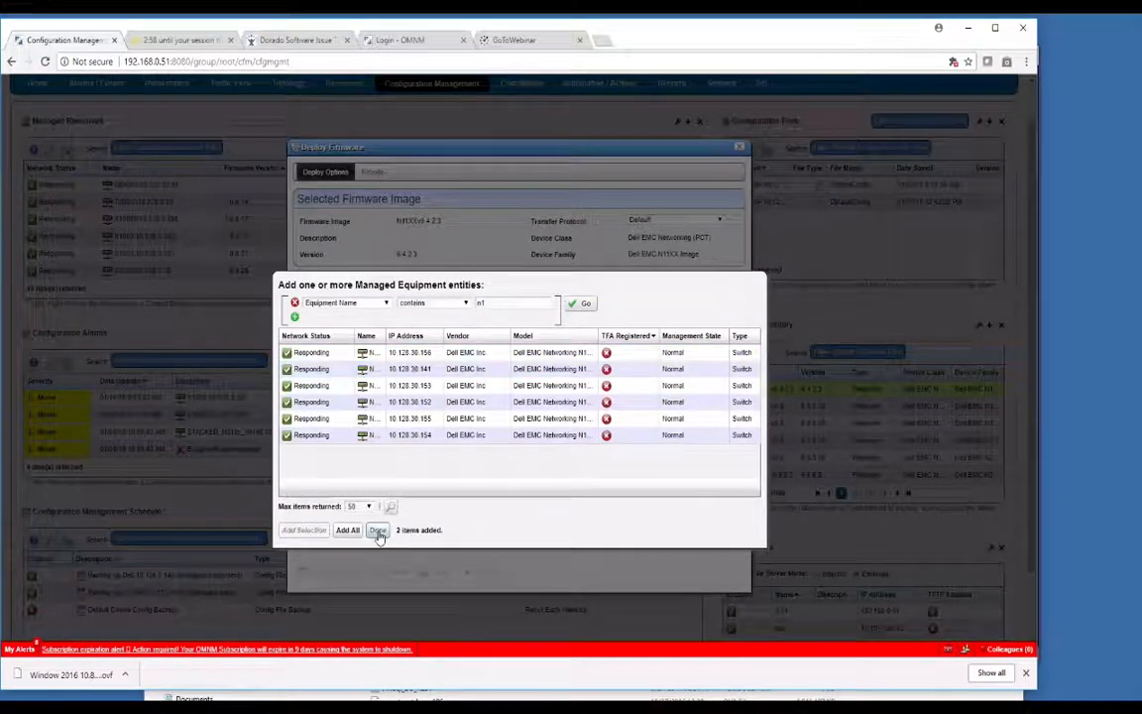
left_click(379, 531)
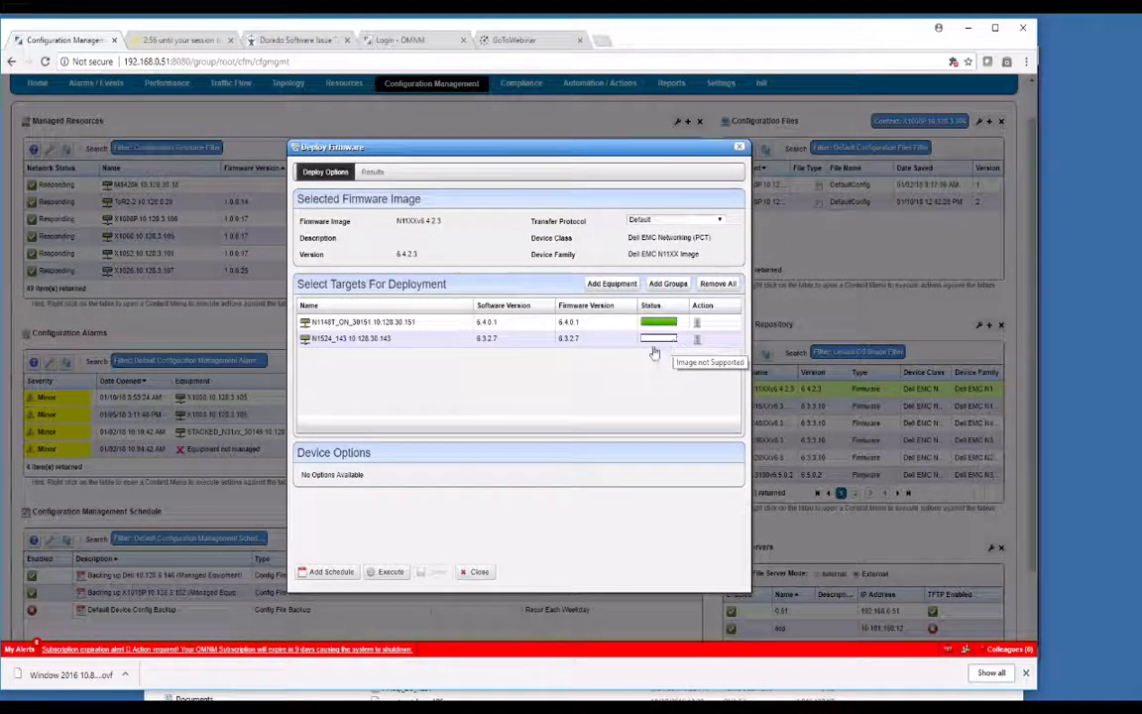
Review the transfer protocol options, keep Default, and close the deployment without executing it
left_click(716, 221)
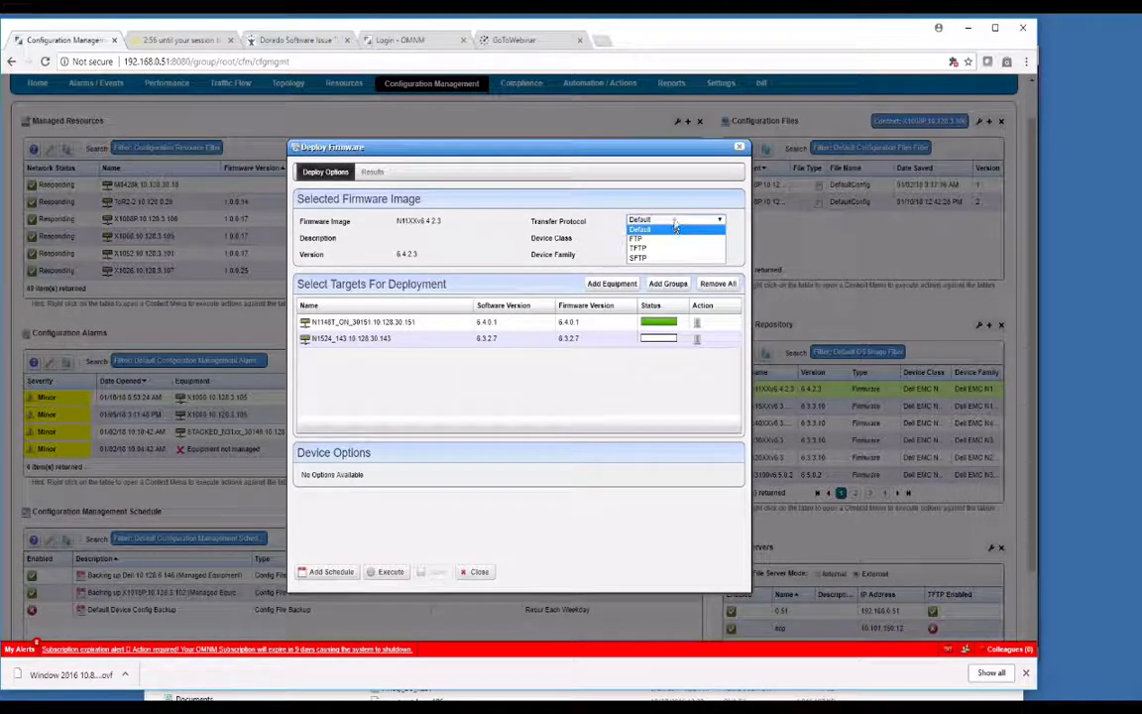
left_click(676, 229)
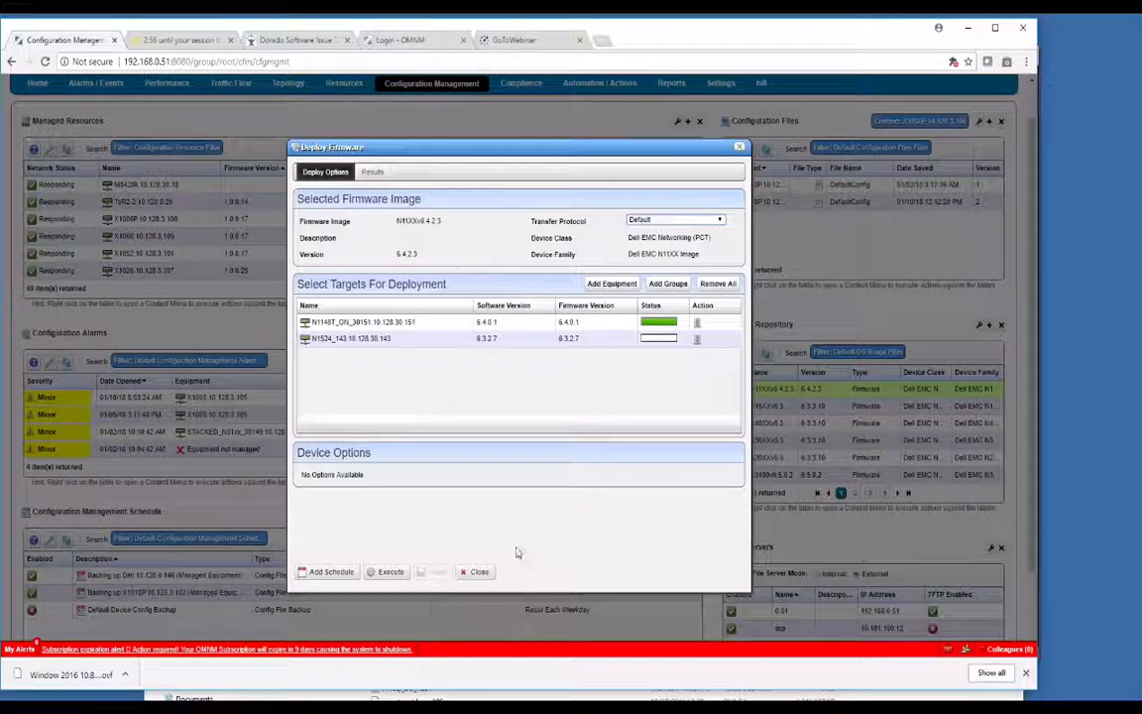
left_click(479, 573)
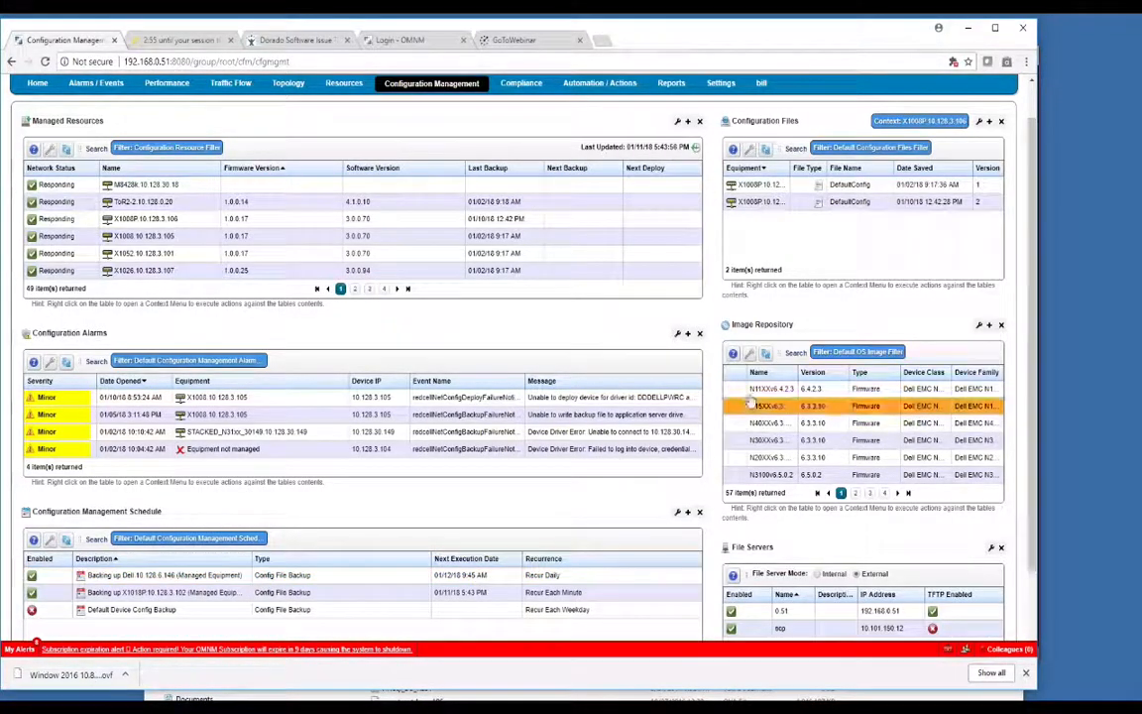
Start a new firmware image in the Image Repository with the name pct and version 343
right_click(753, 394)
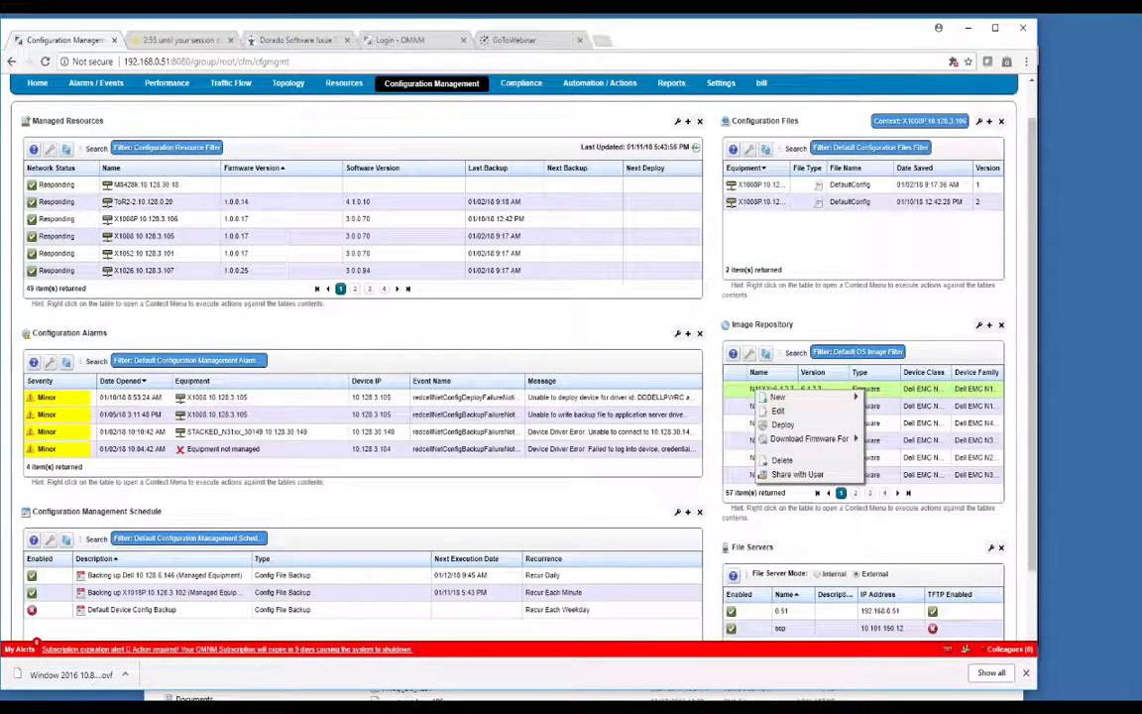
mouse_move(781, 397)
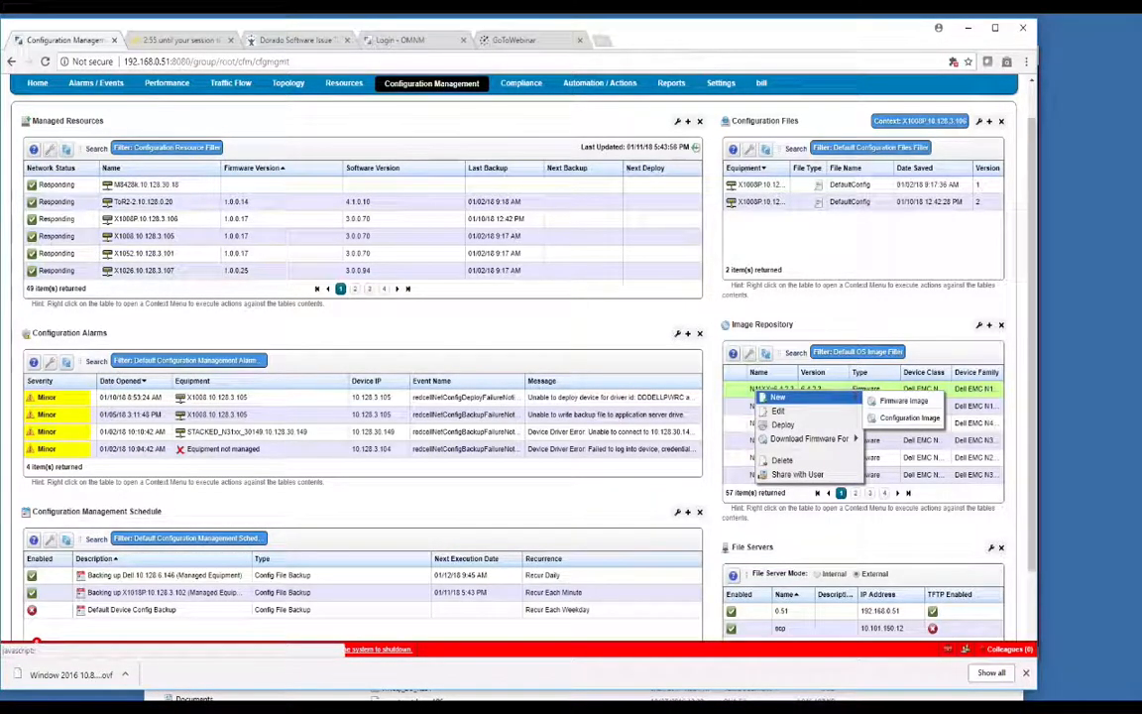
left_click(903, 400)
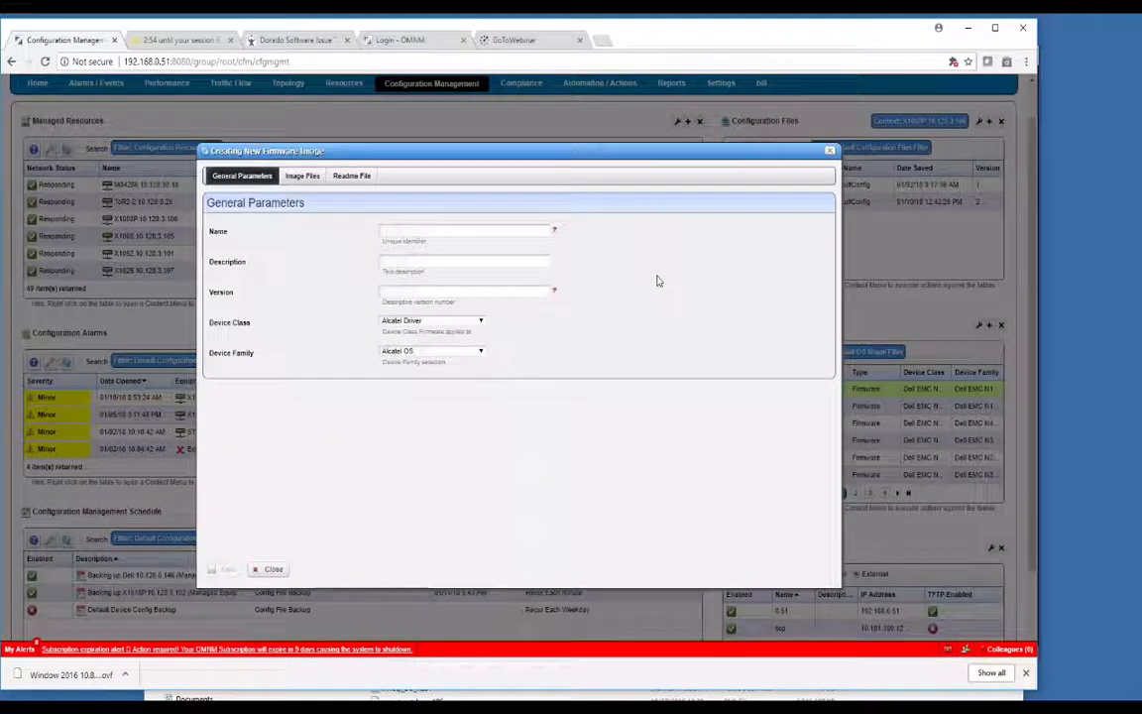
left_click(451, 230)
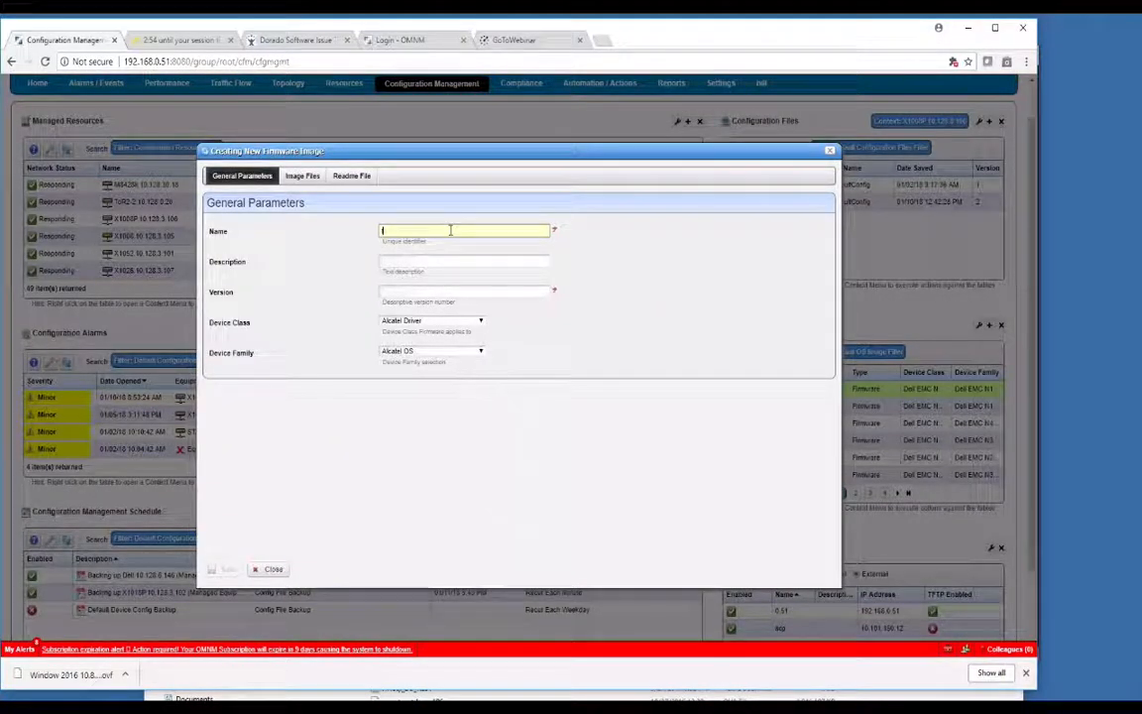
type("te")
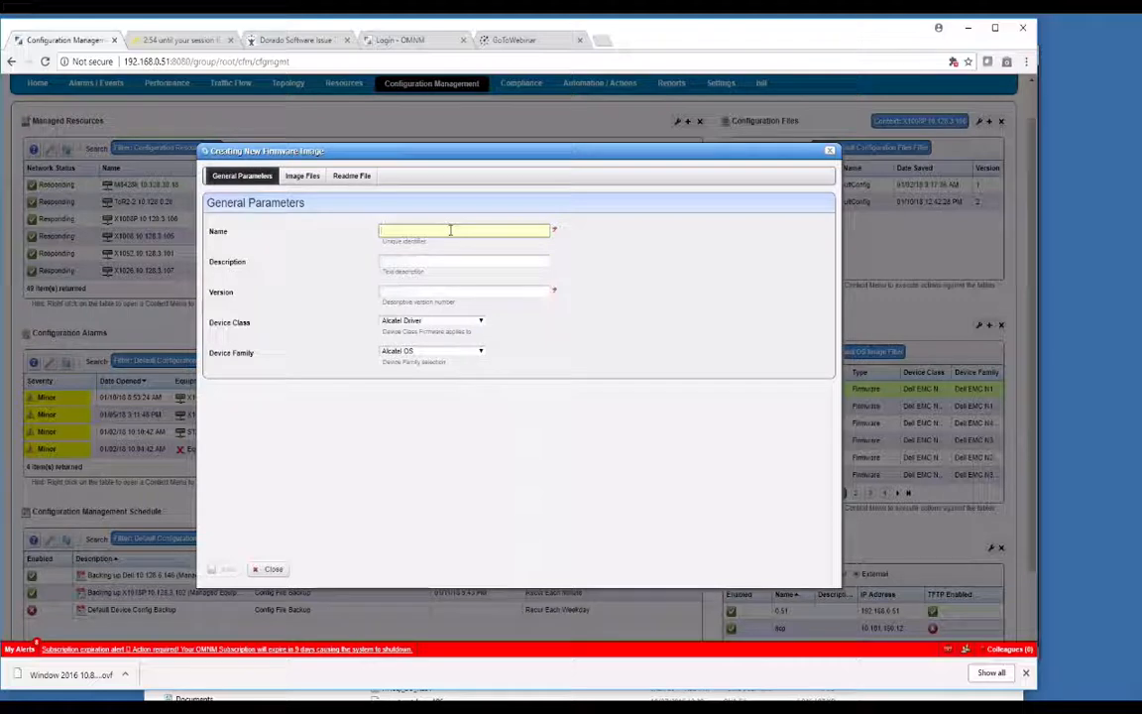
type("pr")
left_click(420, 291)
type("345")
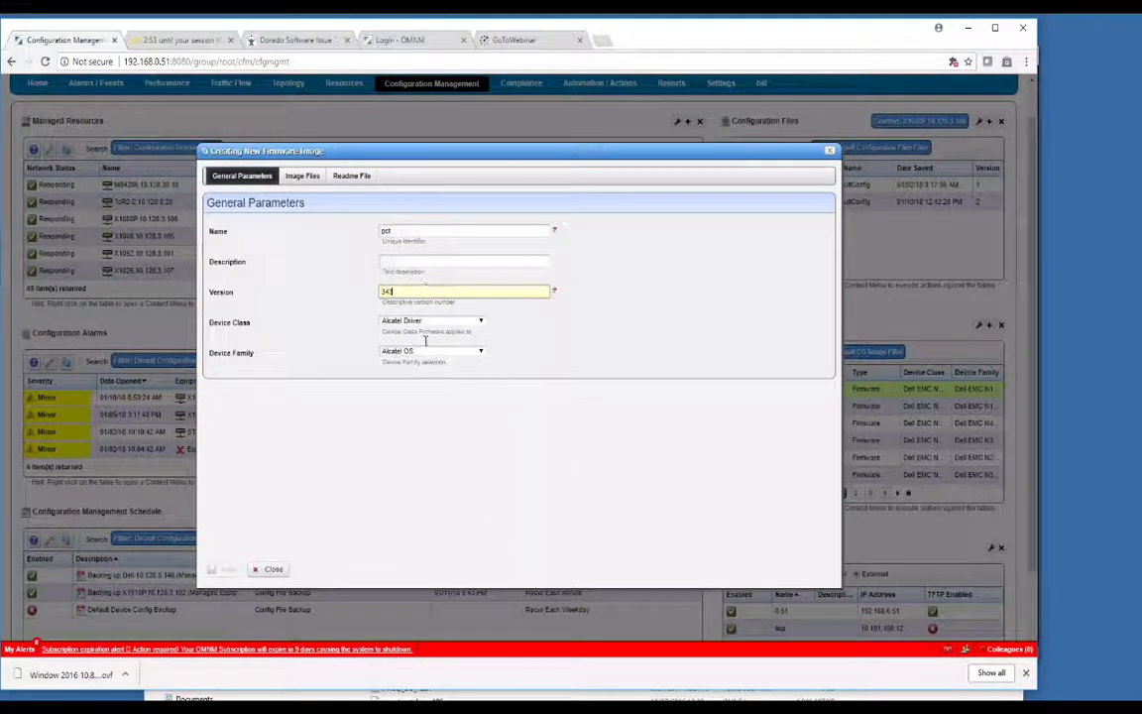
Set the new image's device class to Dell EMC Networking (PCT) and its device family to Dell EMC 21XX Image
left_click(480, 321)
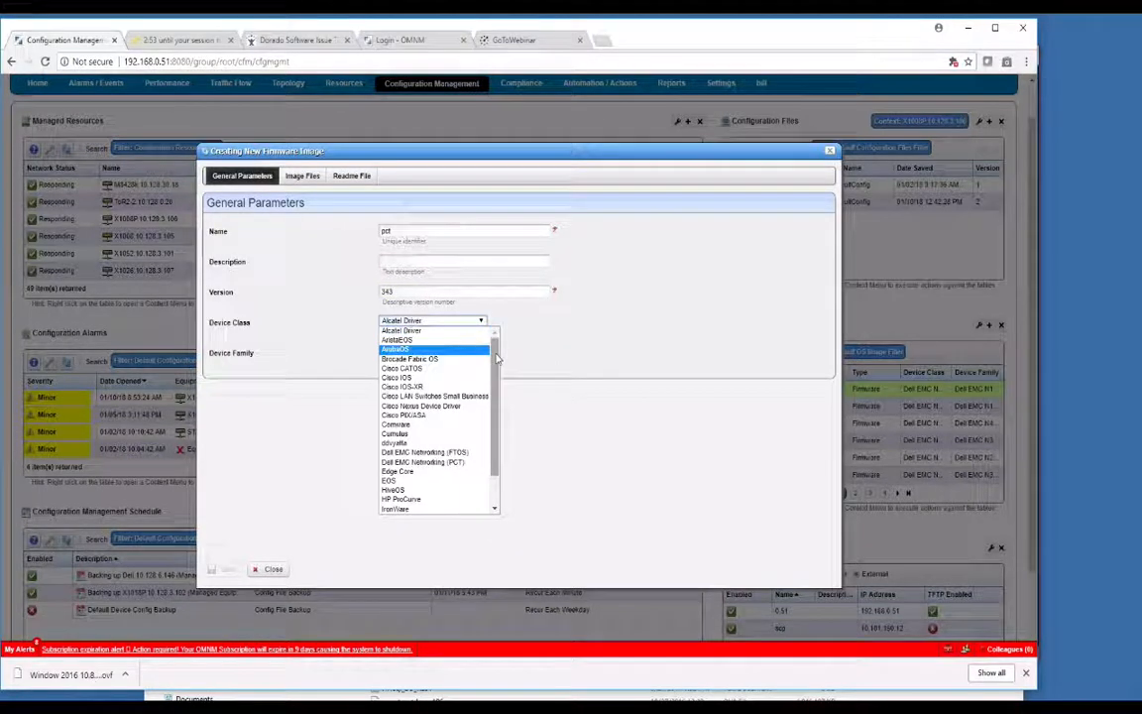
left_click_drag(496, 358, 491, 392)
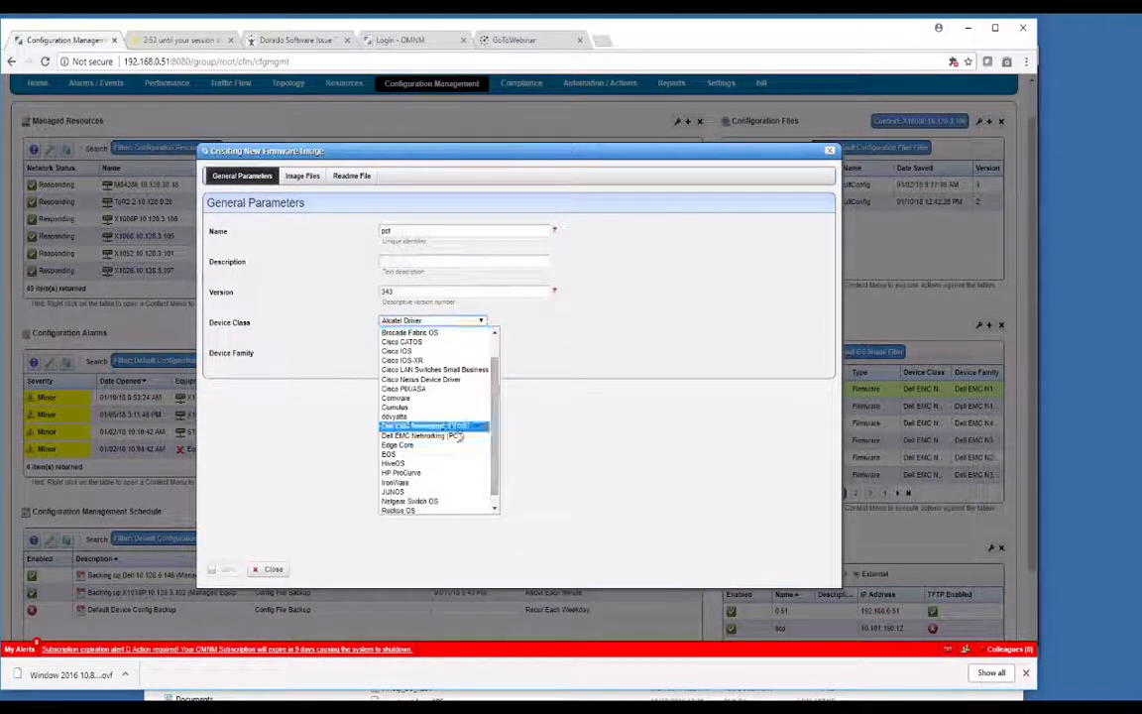
left_click(424, 435)
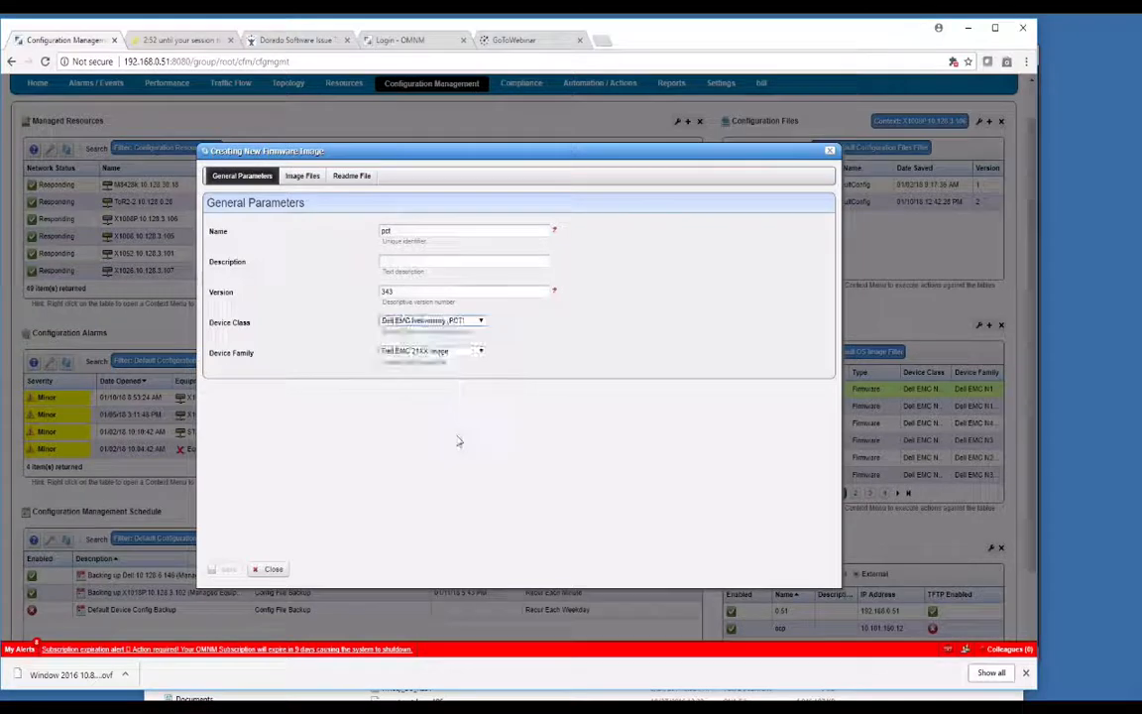
left_click(480, 353)
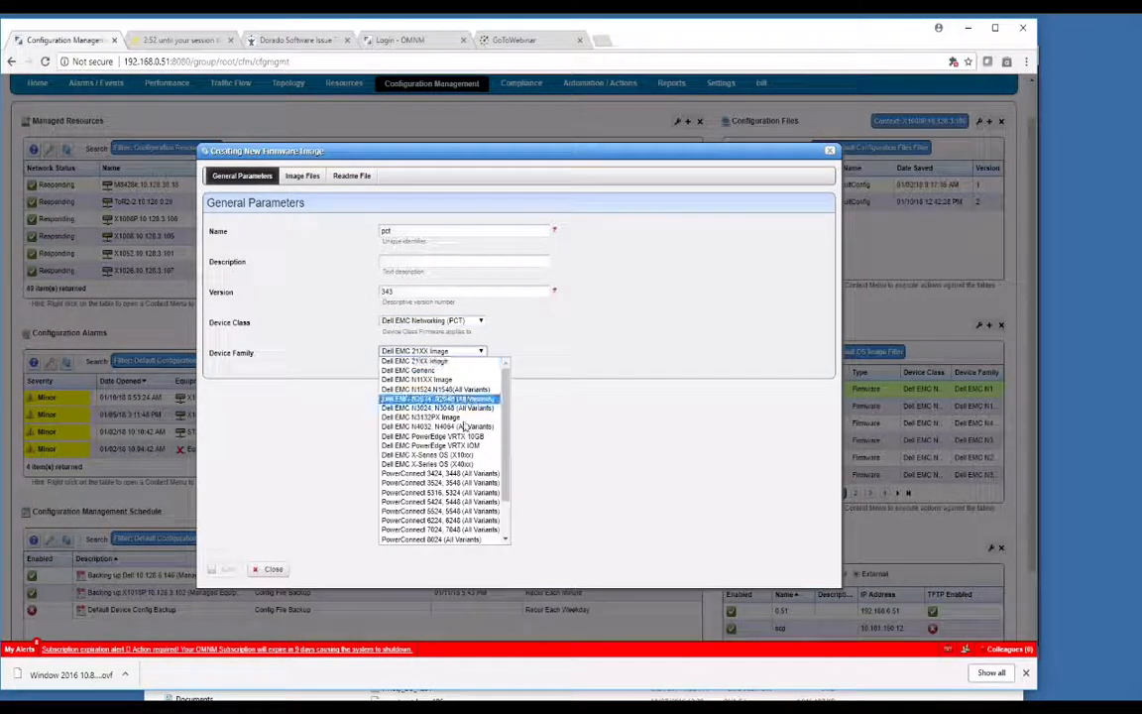
left_click(459, 365)
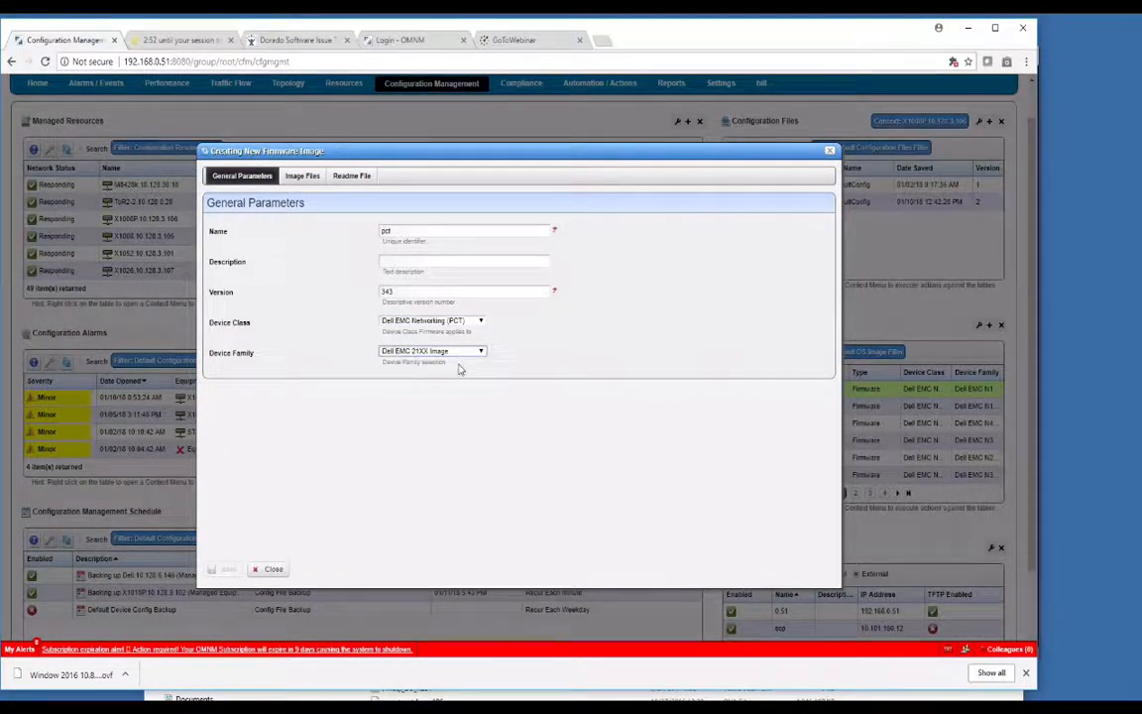
View the import methods for the firmware files and close the new image without saving it
left_click(301, 176)
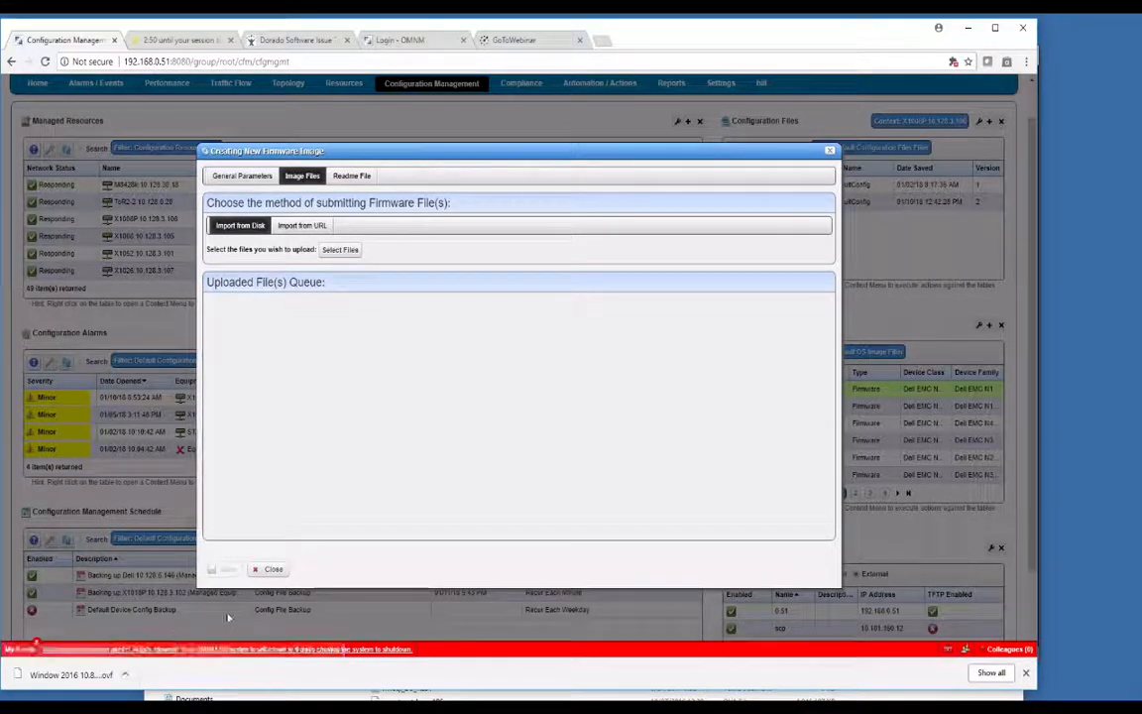
left_click(276, 572)
Open the N15XXv6.3.3.10 firmware image for editing, view its general parameters, and close it without changes
right_click(789, 409)
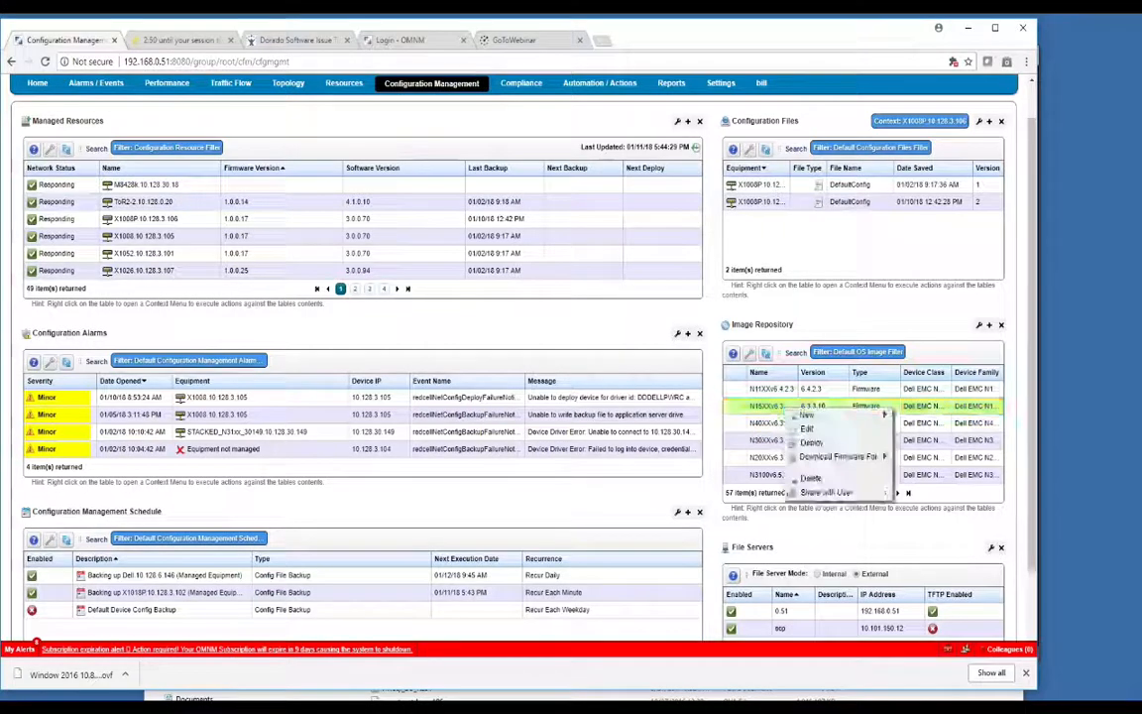
left_click(808, 429)
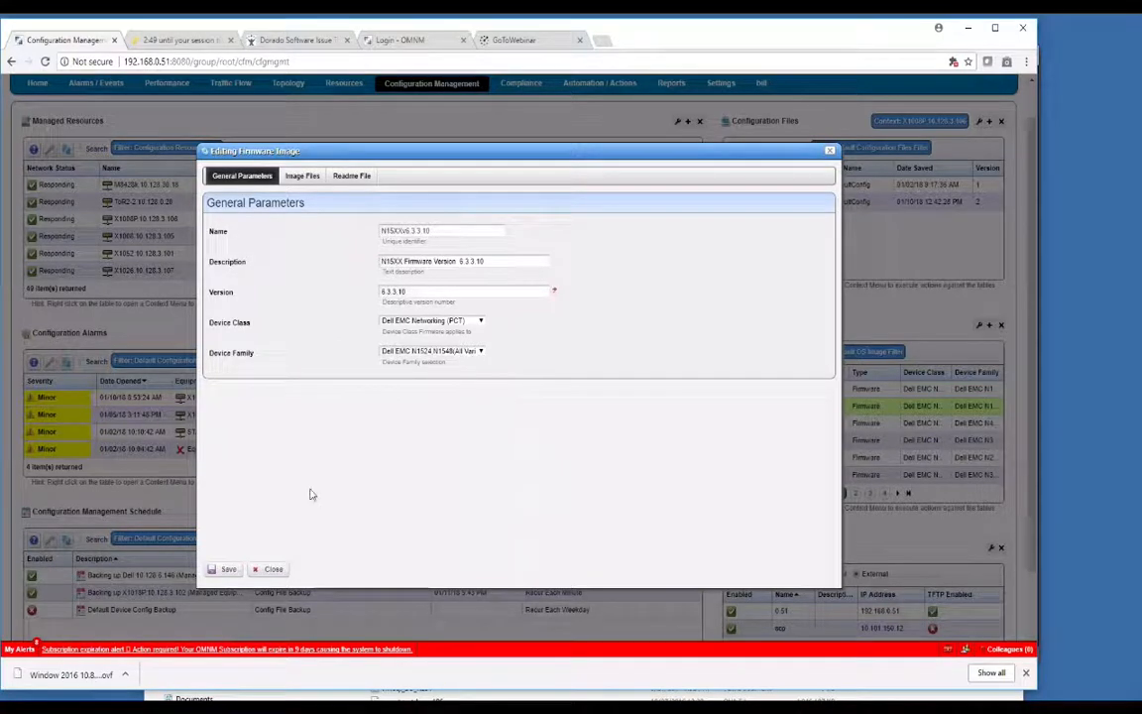
left_click(269, 570)
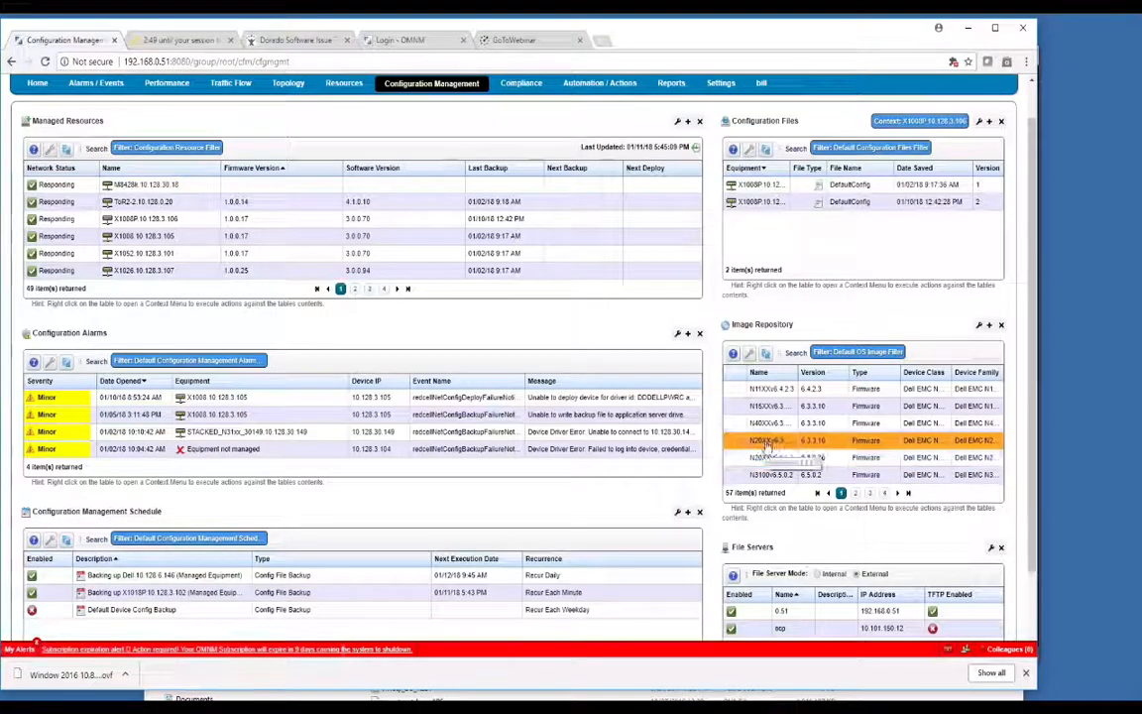
Examine the firmware download sources and the new image types offered for the N15XXv6.3.3.10 image
right_click(776, 407)
key("Escape")
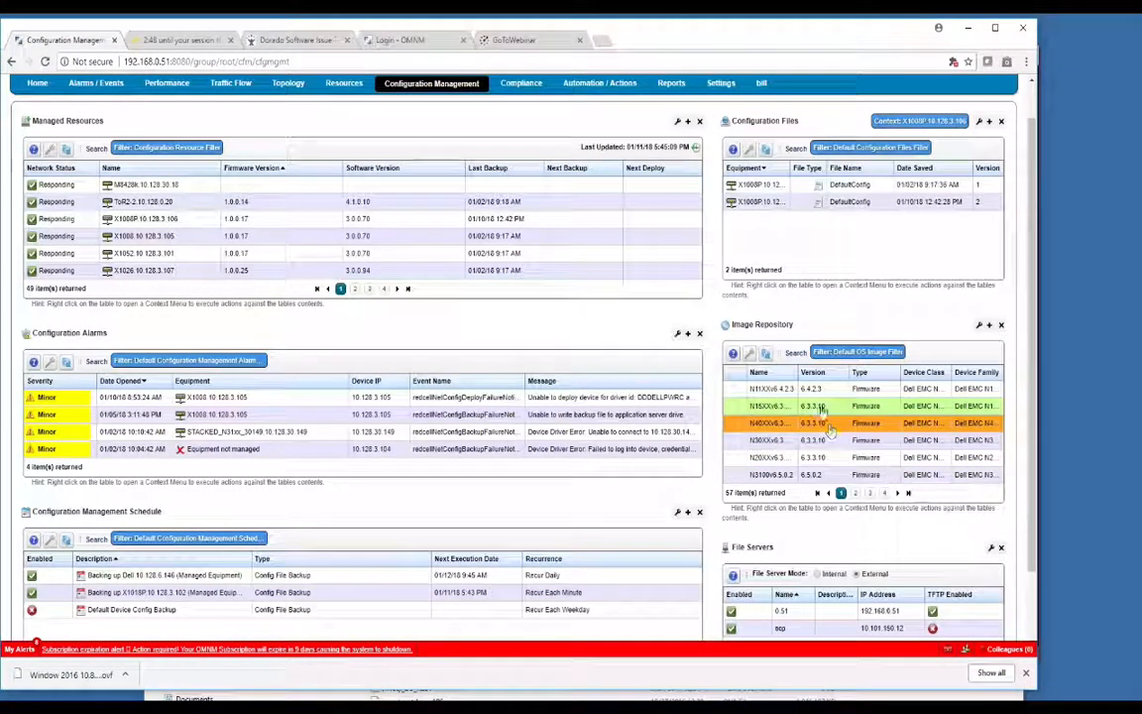
right_click(790, 406)
mouse_move(827, 452)
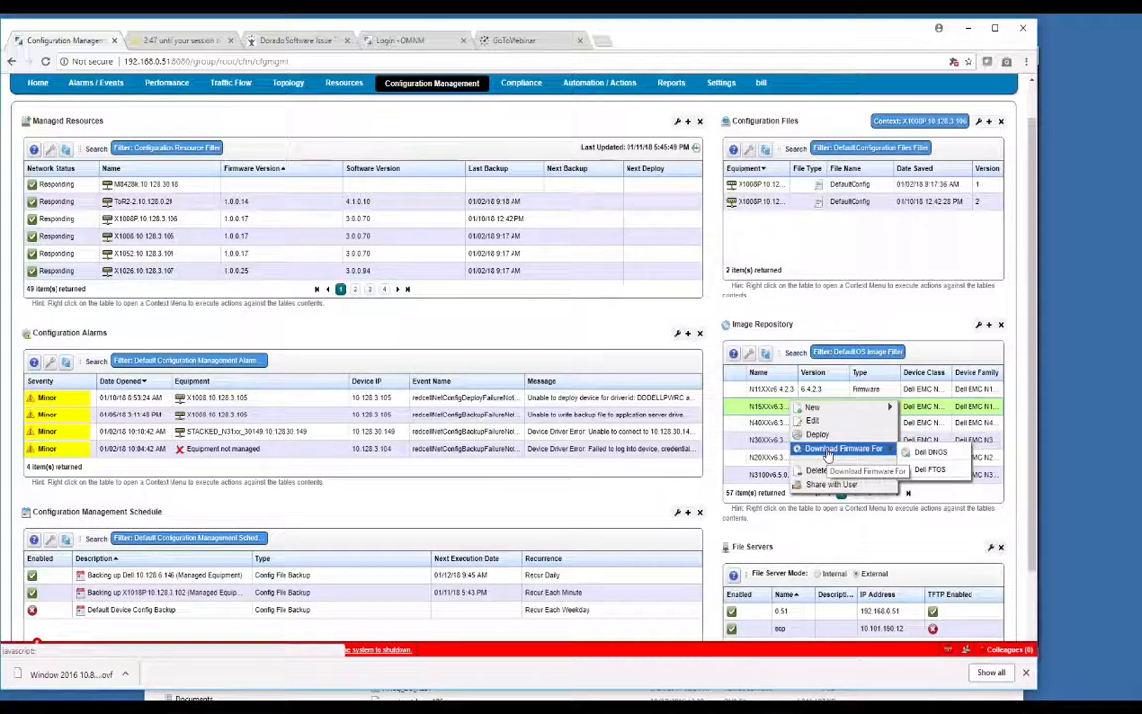
left_click(829, 411)
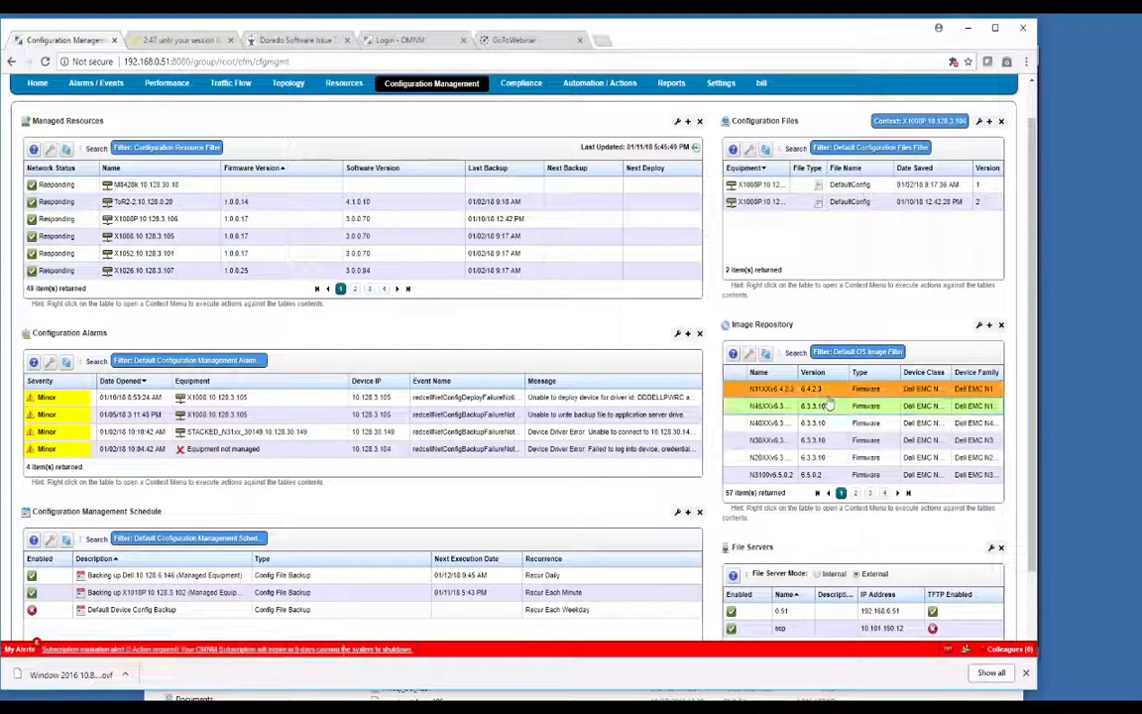
right_click(827, 405)
mouse_move(851, 414)
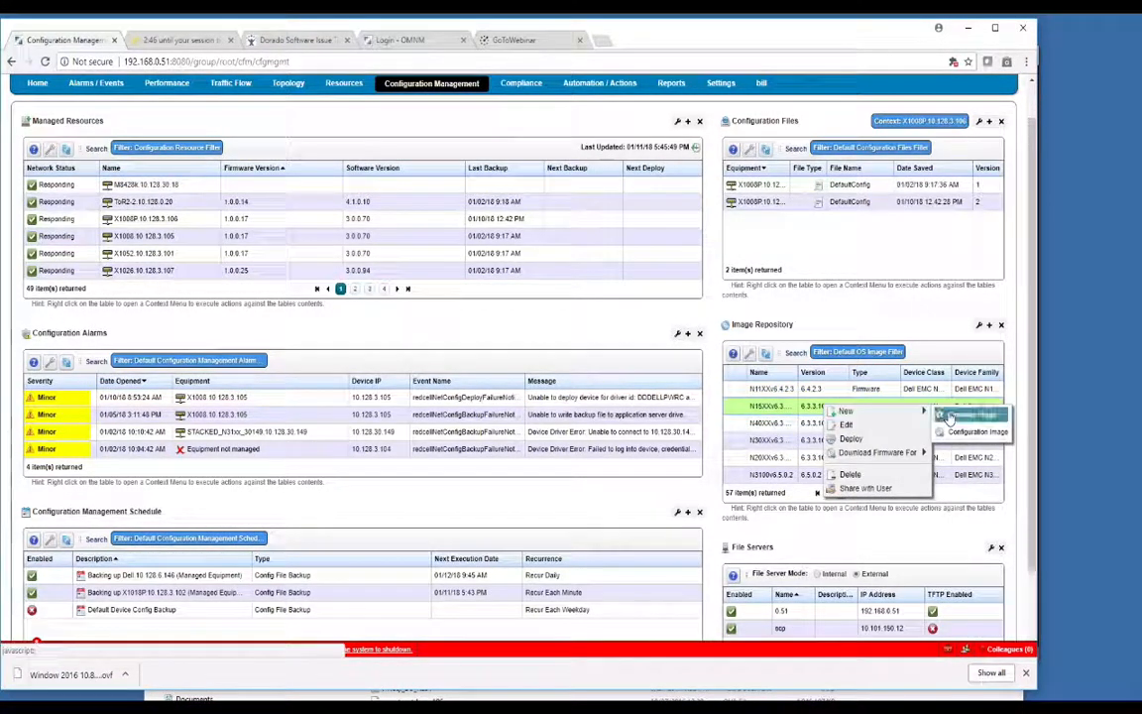
left_click(803, 410)
Go to the Dell support site for Dell DNOS firmware and open the drivers and downloads of Dell Networking S6100-ON
right_click(803, 410)
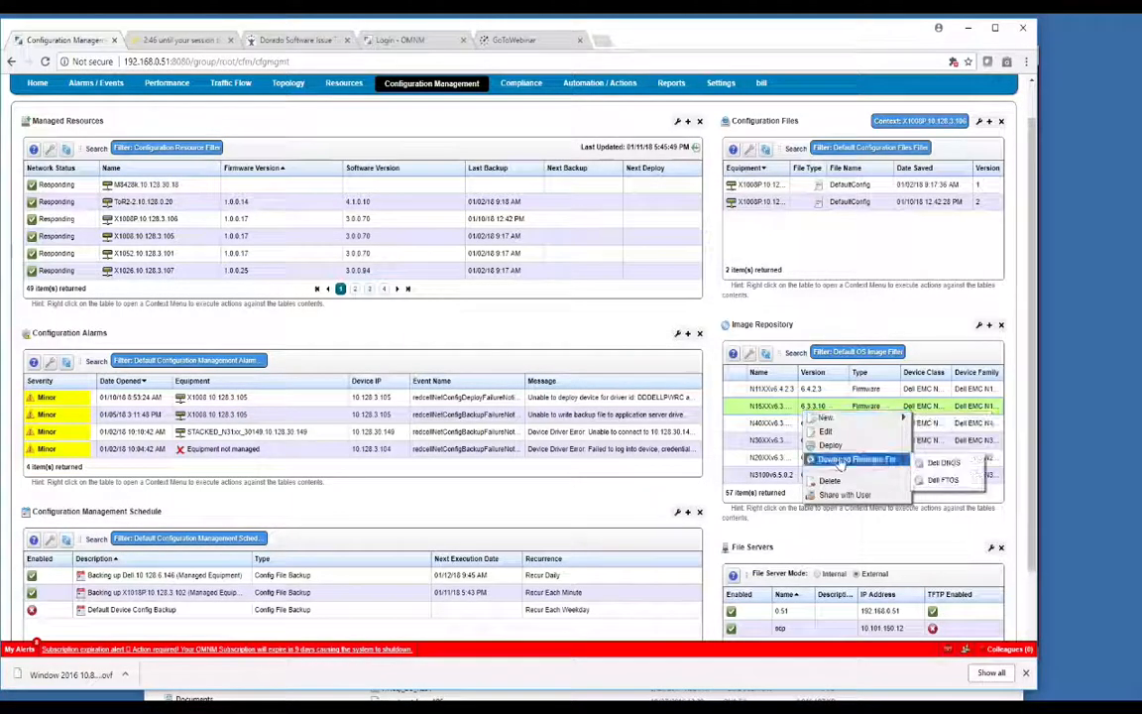
left_click(942, 463)
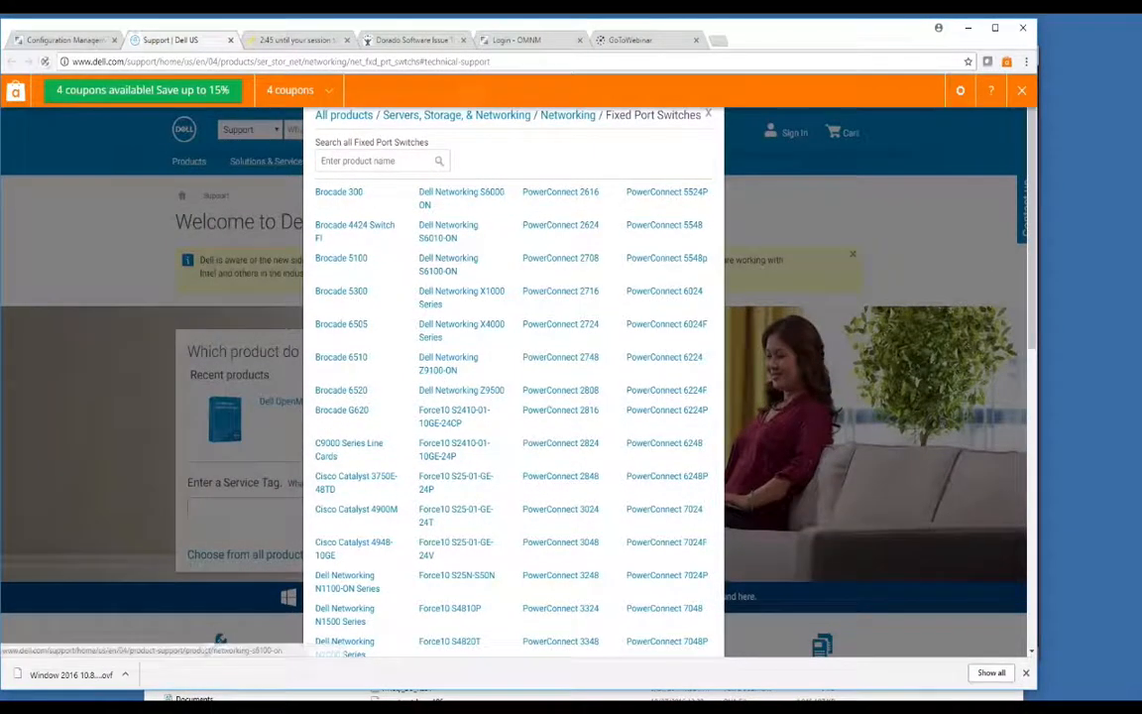
left_click(448, 270)
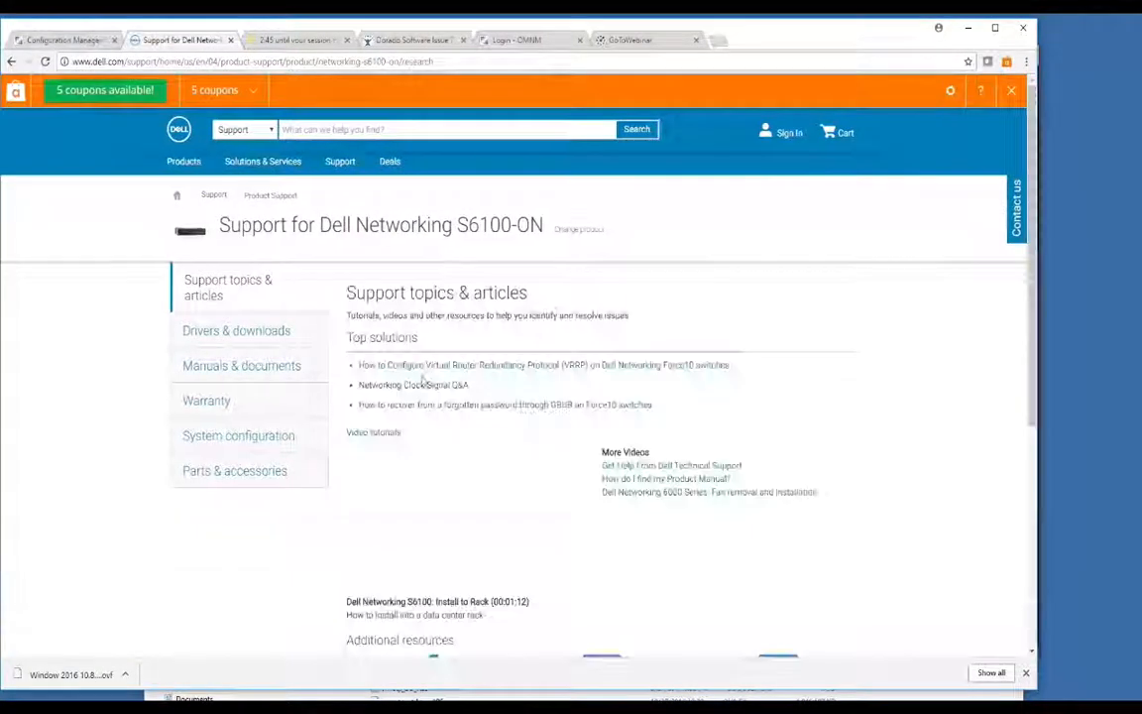
left_click(281, 335)
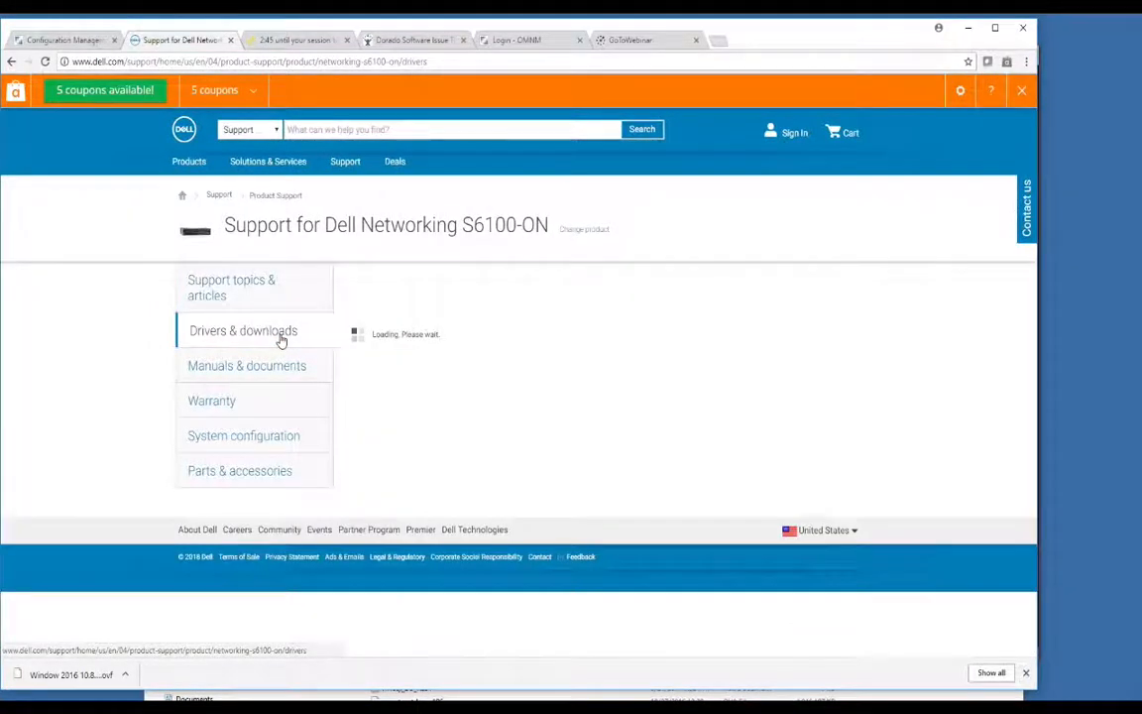
Return to the Configuration Management page and open the Force10 Networks download site from the N40XX firmware image's download sources
left_click(12, 62)
left_click(65, 39)
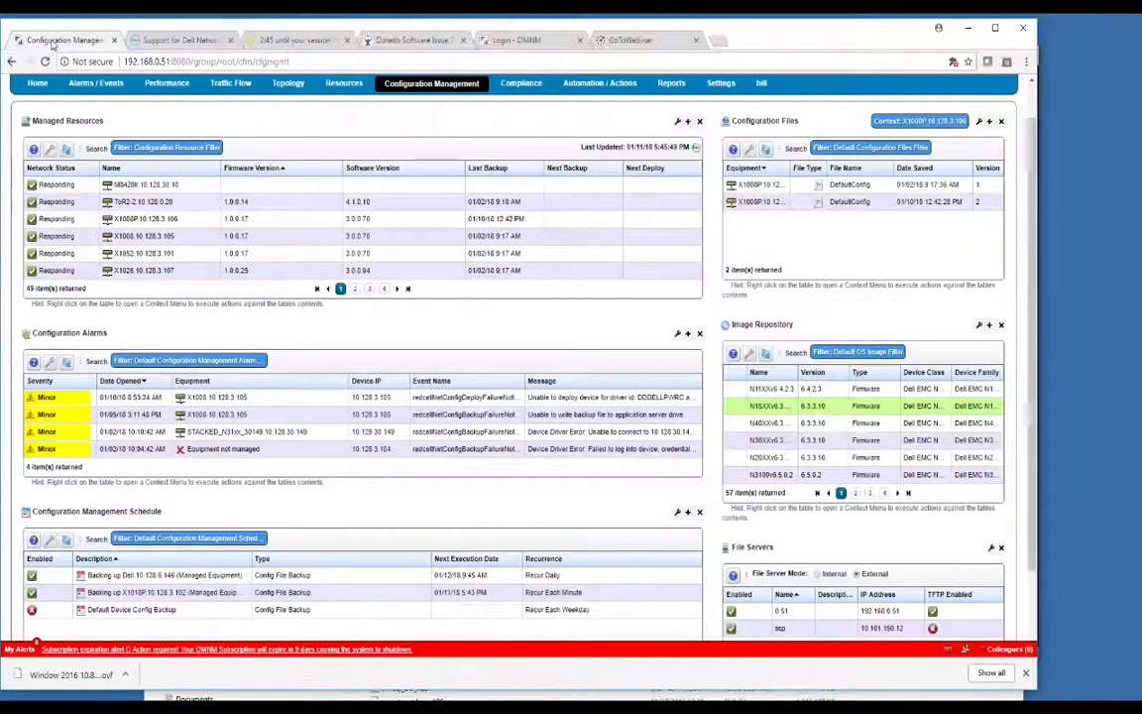
right_click(781, 424)
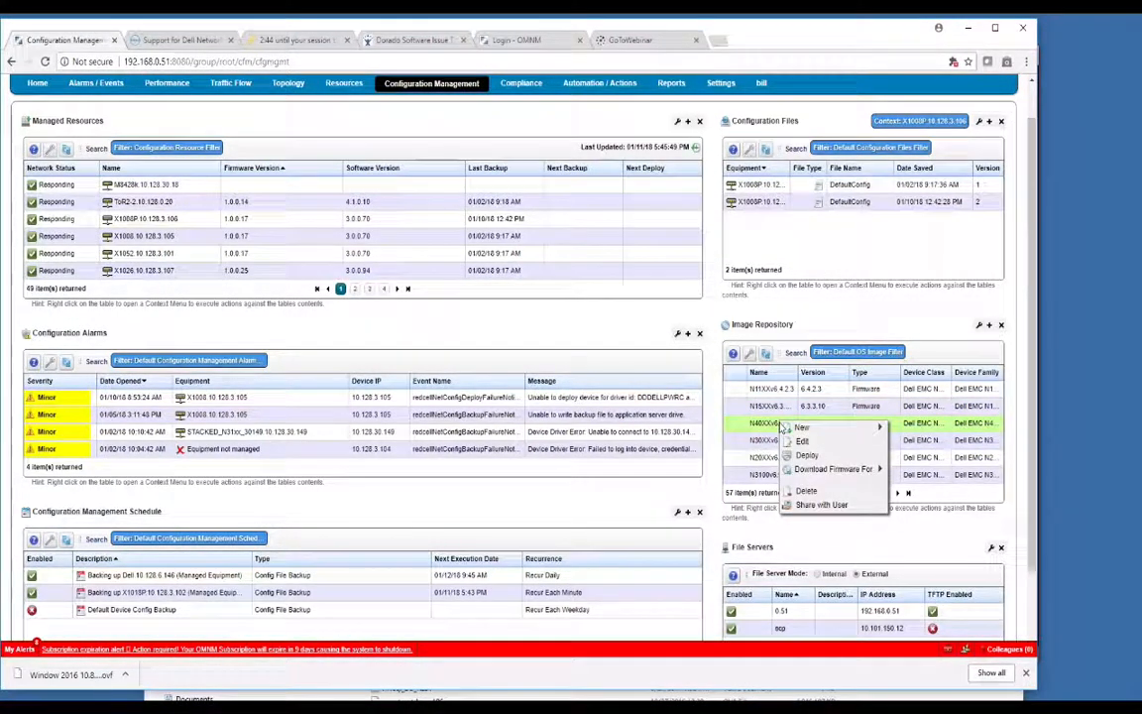
mouse_move(838, 468)
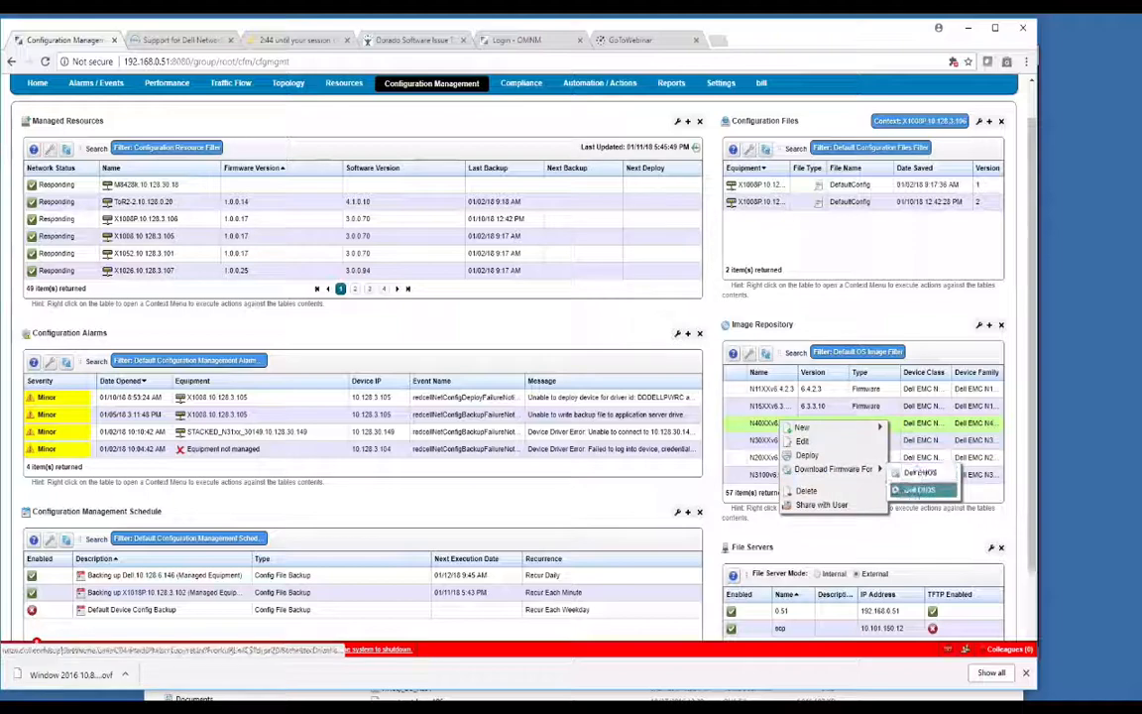
left_click(907, 474)
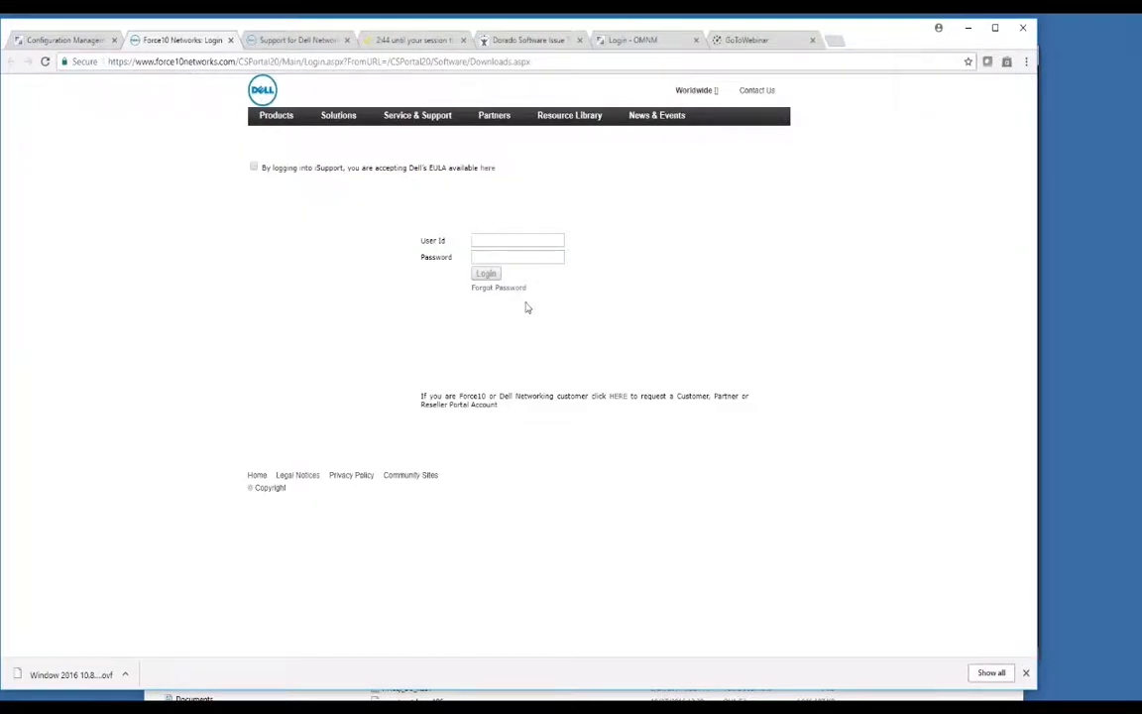
Go back to the image repository and examine the new image types and actions offered for the N11XXv6.4.2.3 and N15XX firmware images
left_click(54, 39)
right_click(841, 389)
mouse_move(858, 394)
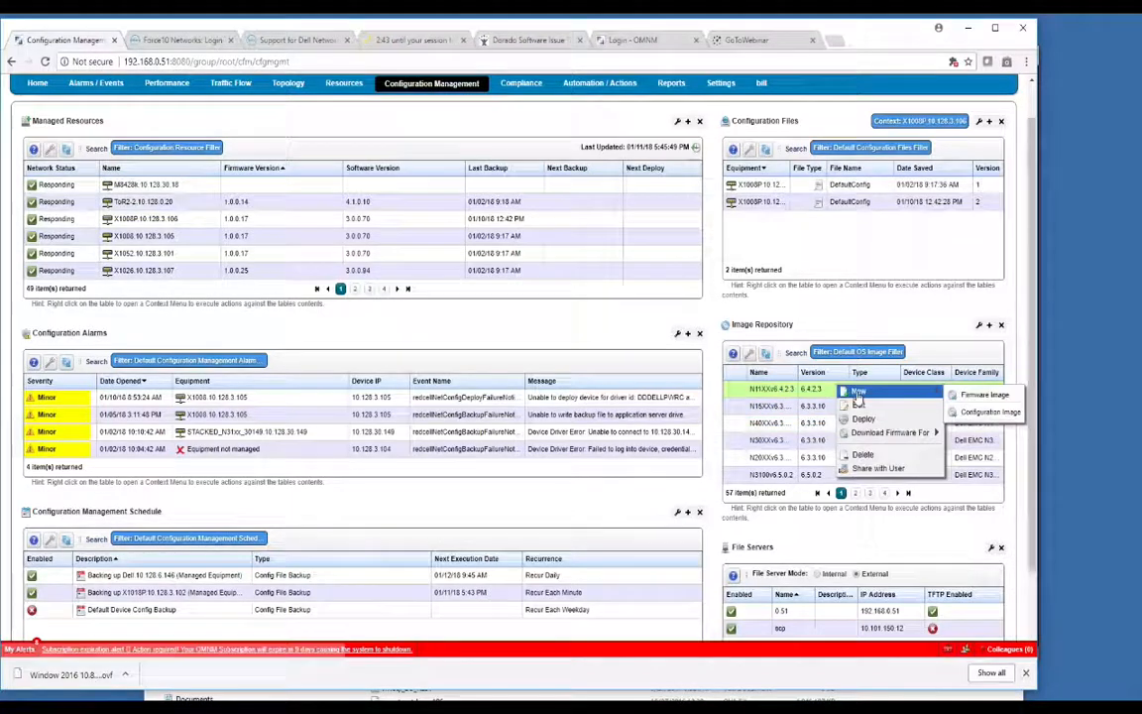
left_click(988, 411)
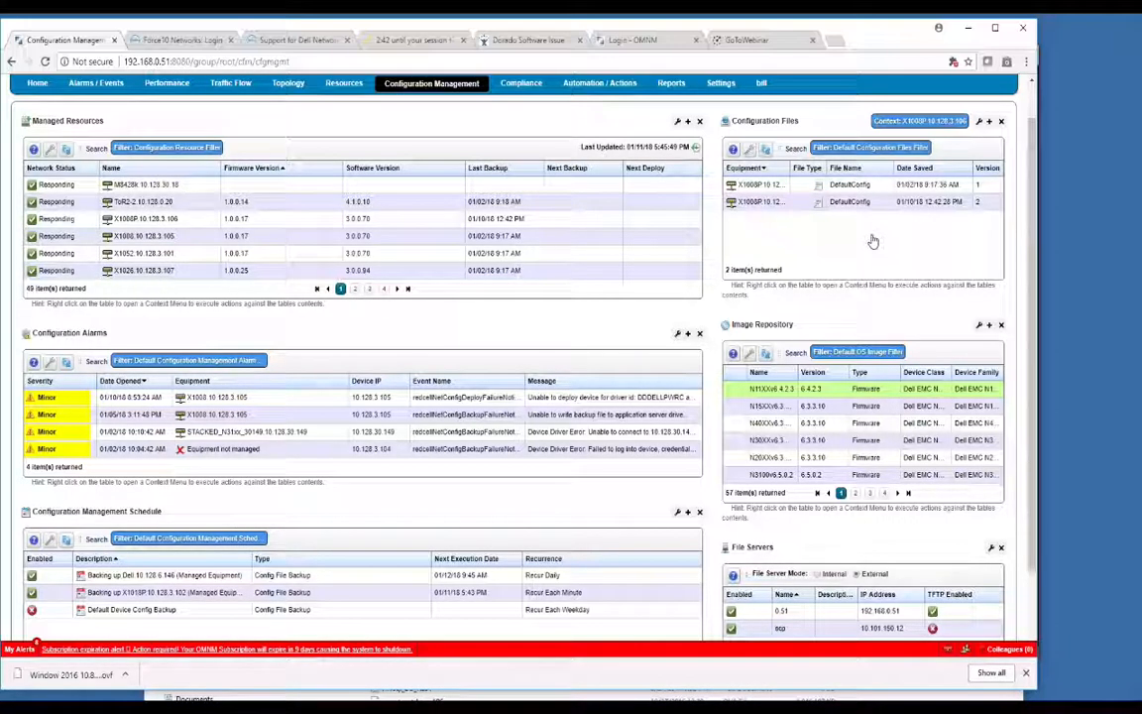
right_click(770, 406)
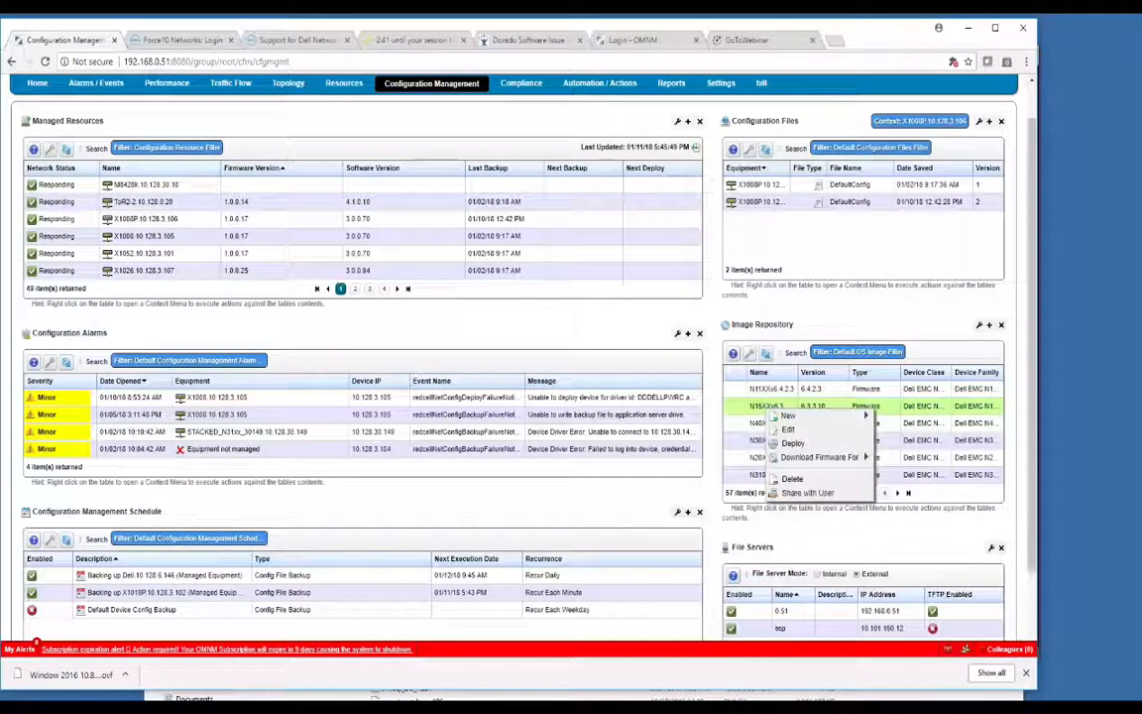
left_click(796, 358)
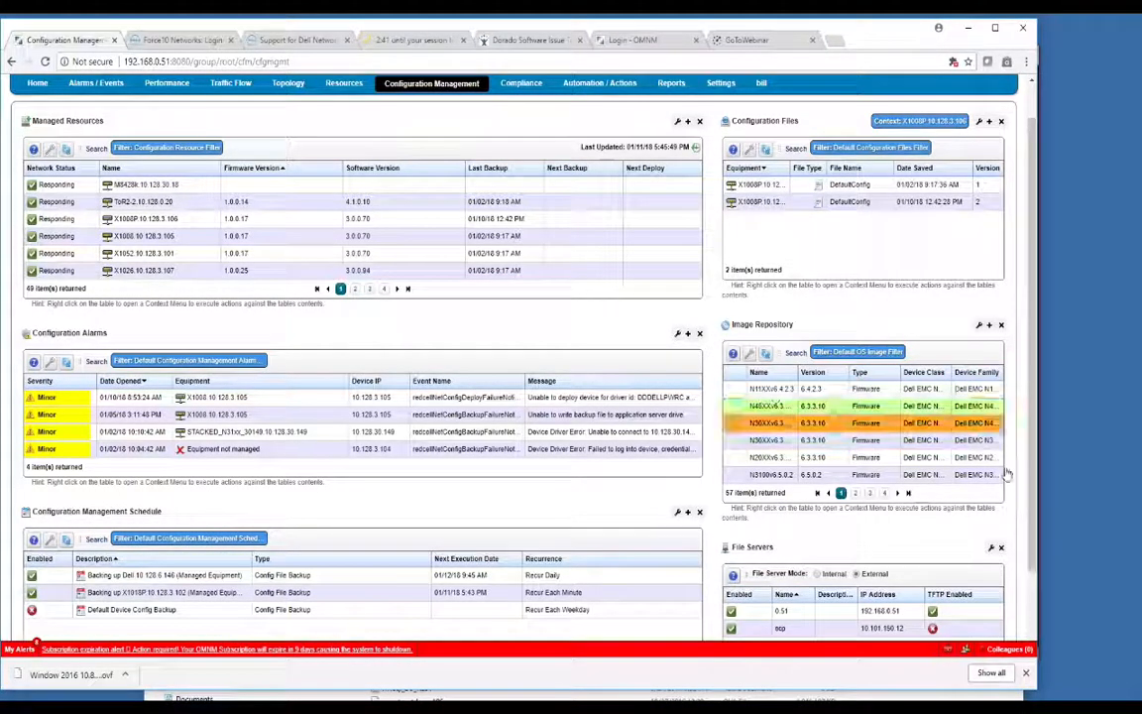
Try to save a new external file server named test with only its name filled in, and cancel the creation
scroll(1026, 493, "down", 1)
scroll(1027, 492, "down", 2)
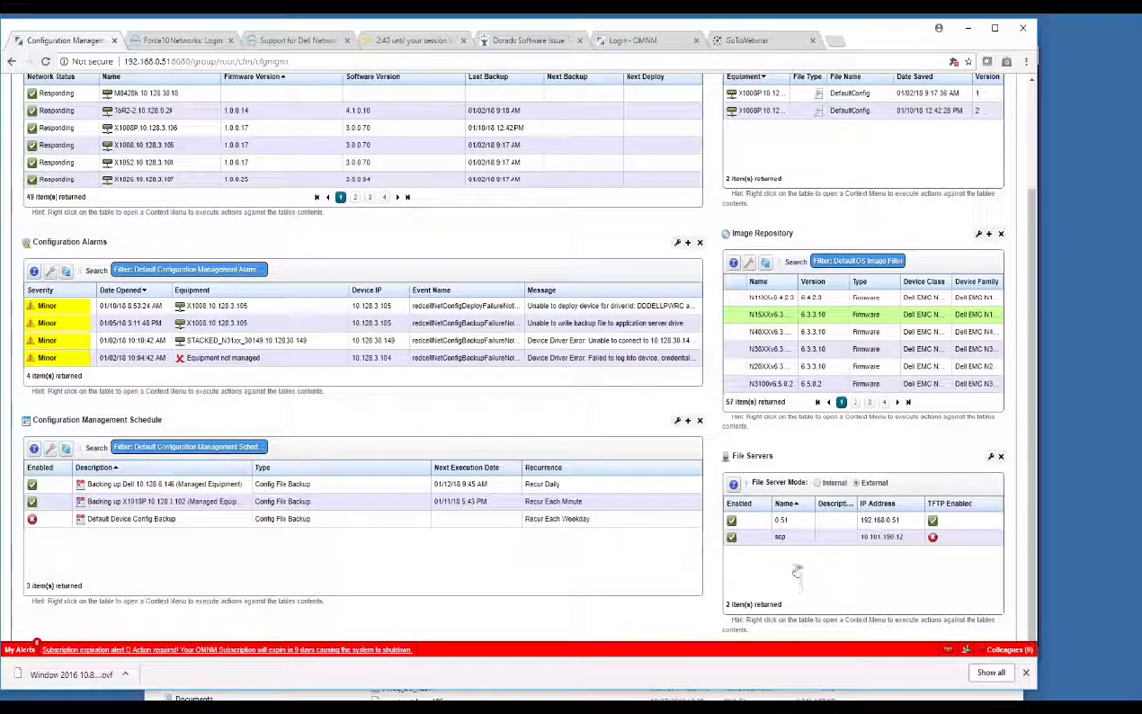
right_click(798, 567)
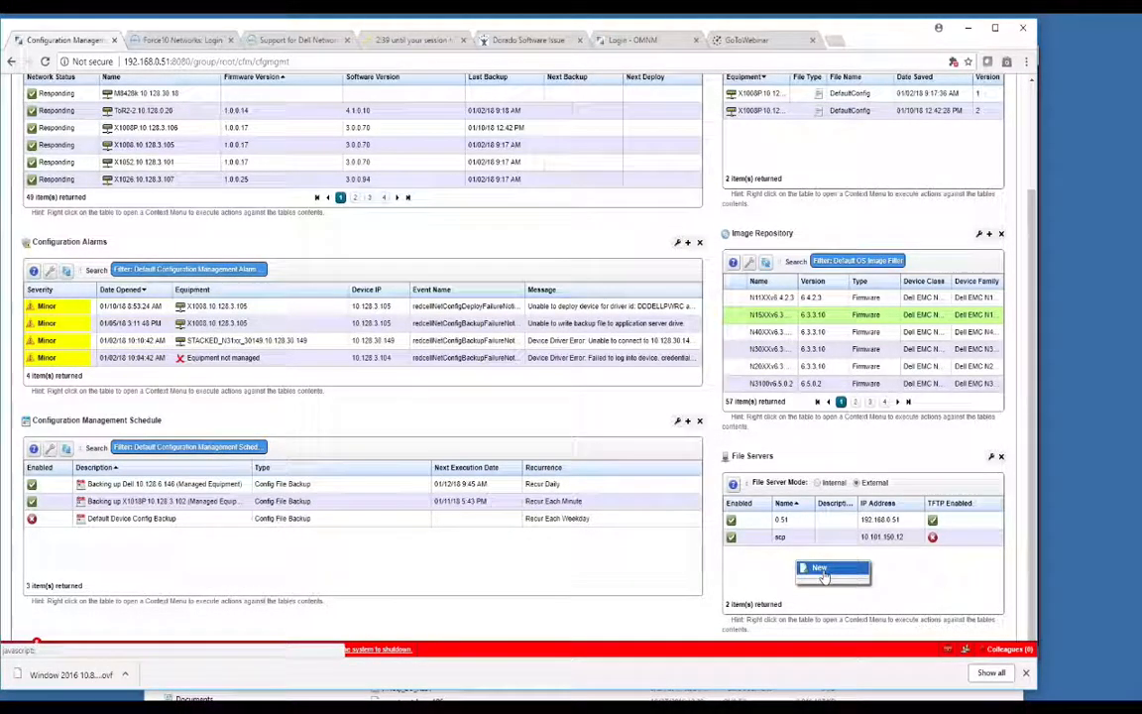
left_click(821, 569)
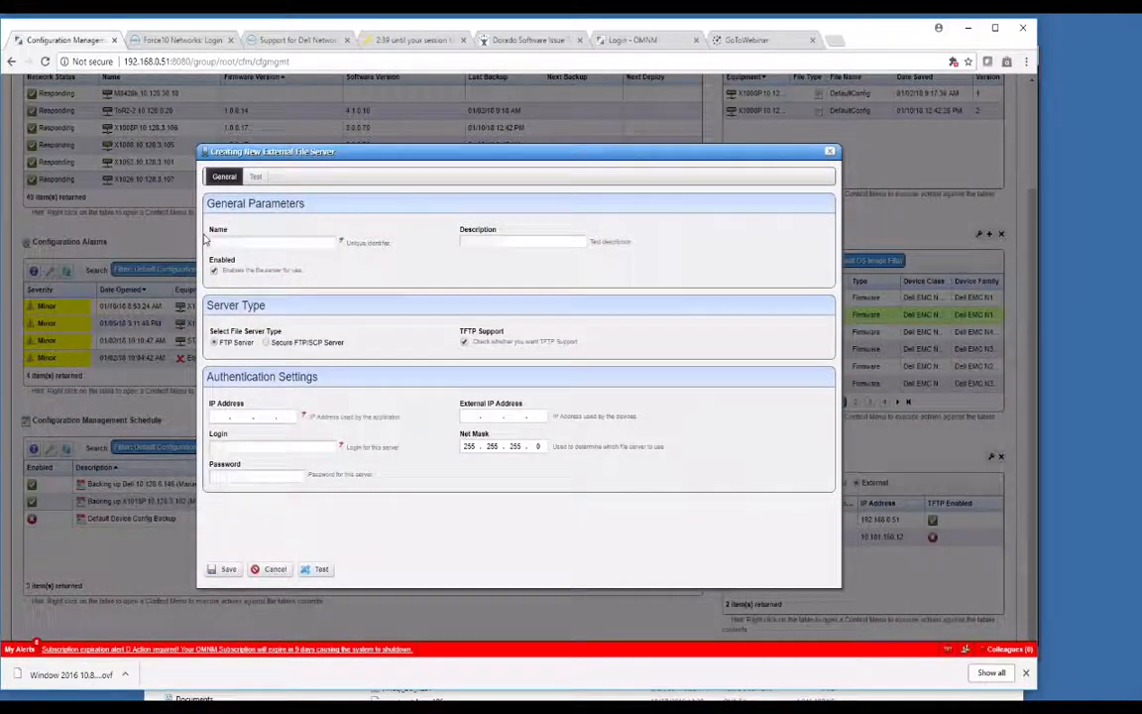
left_click(248, 244)
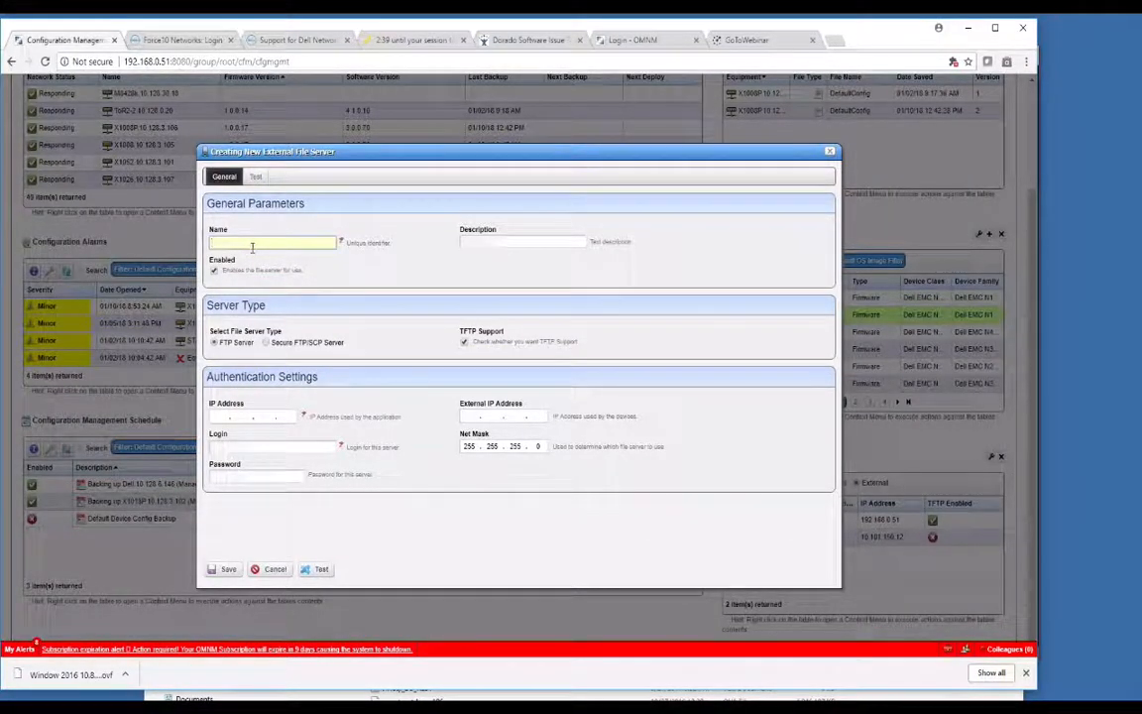
type("In")
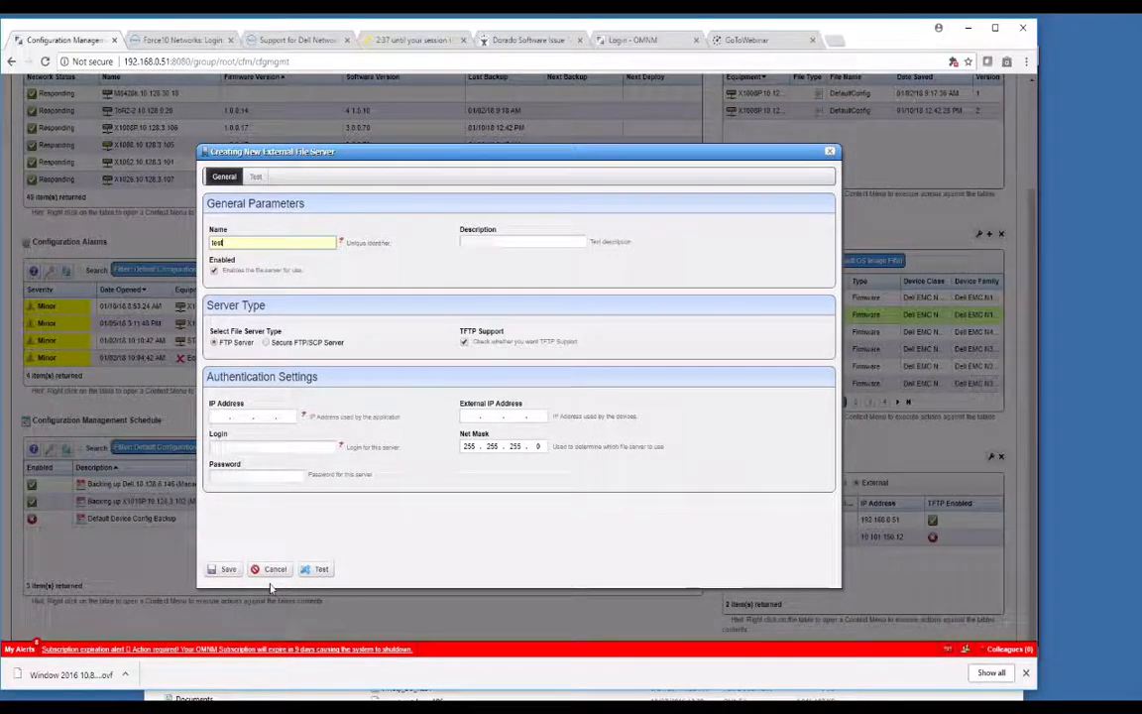
left_click(227, 571)
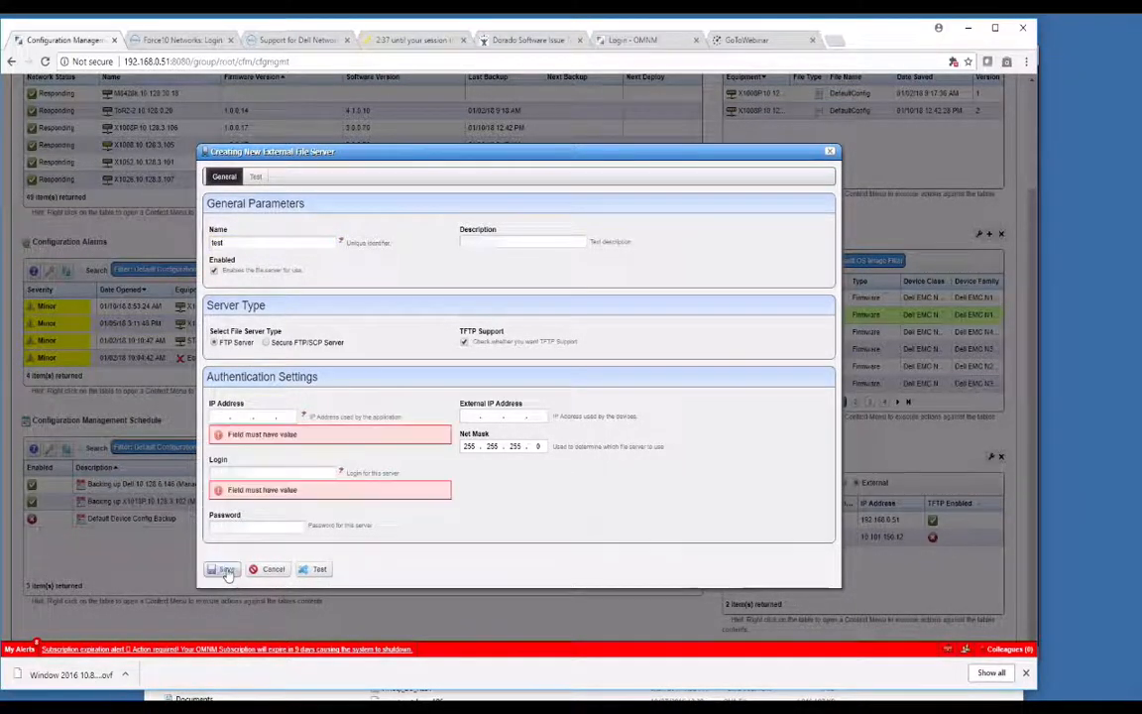
left_click(272, 570)
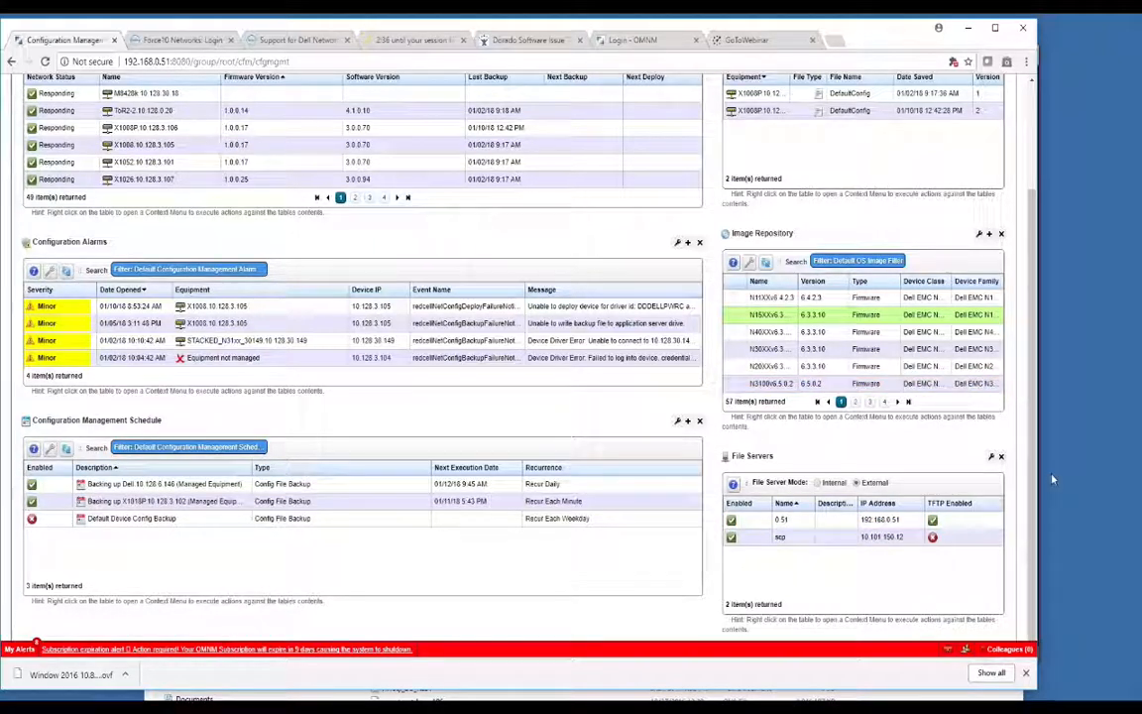
Switch to the PowerPoint slide show DellEMC_TT_OMNM and advance to the "Thanks for Watching" slide
scroll(1031, 504, "up", 3)
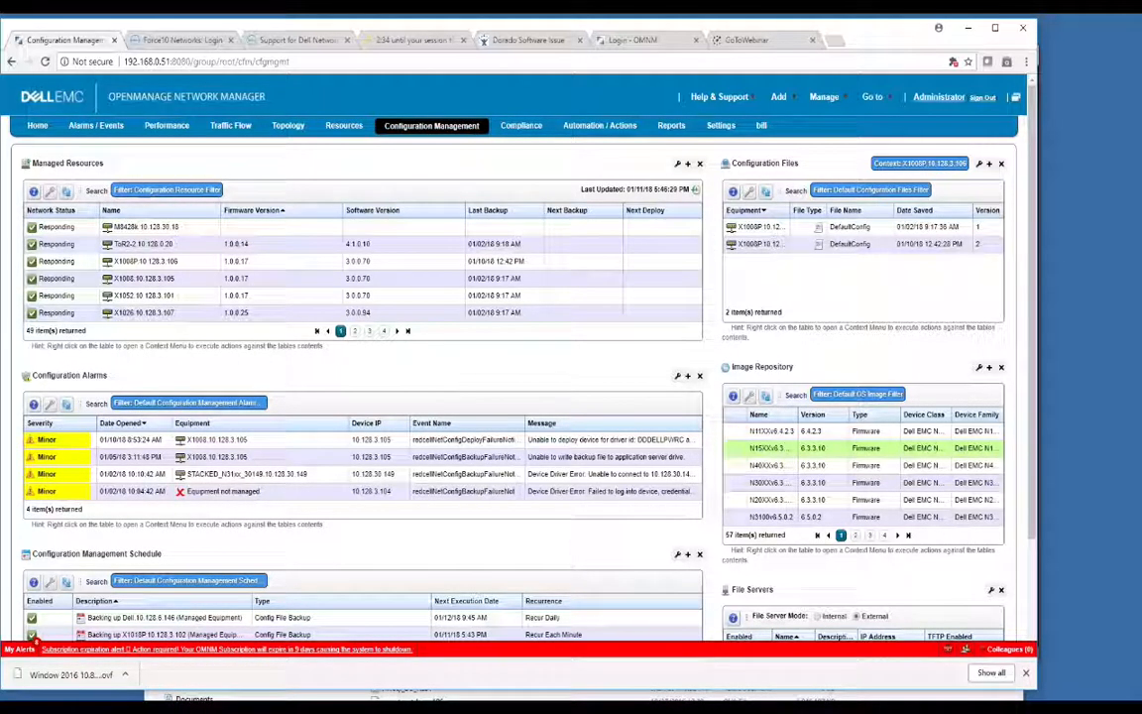
key("alt+Tab")
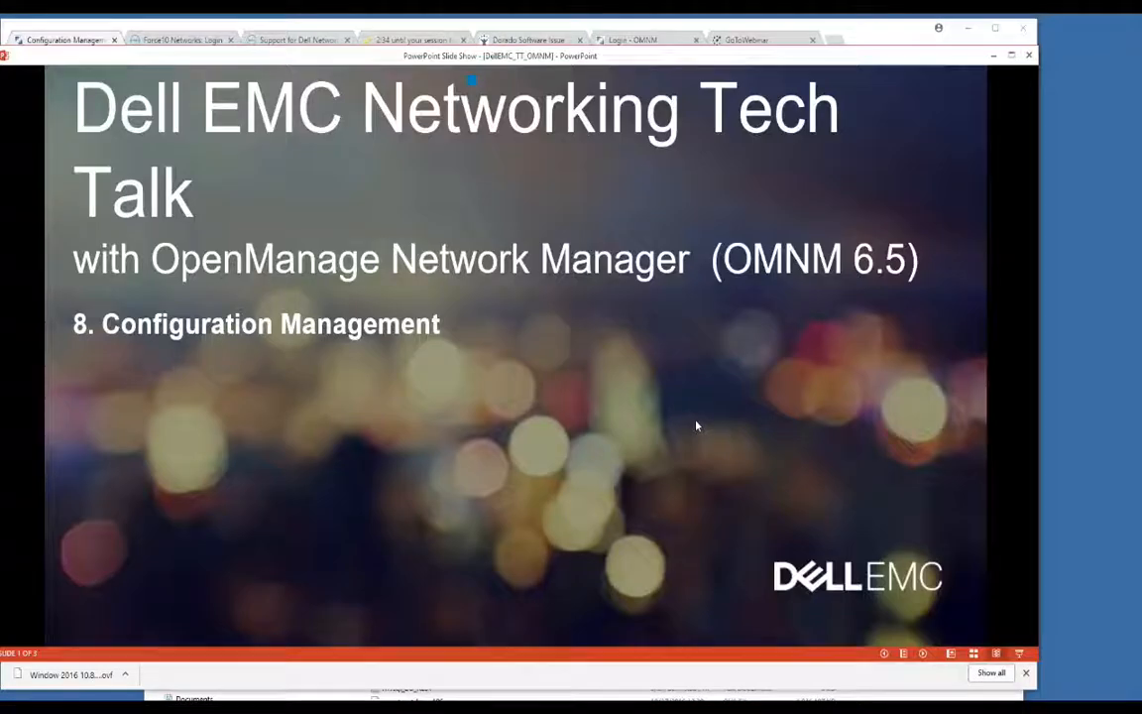
left_click(696, 425)
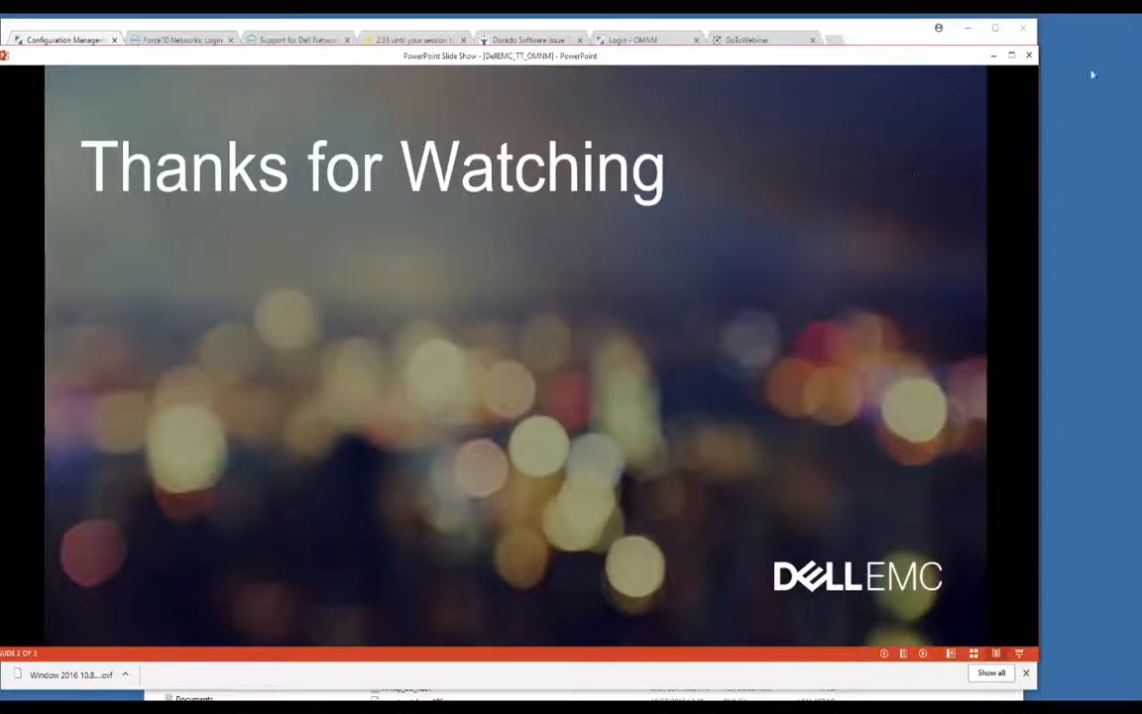
left_click(1128, 43)
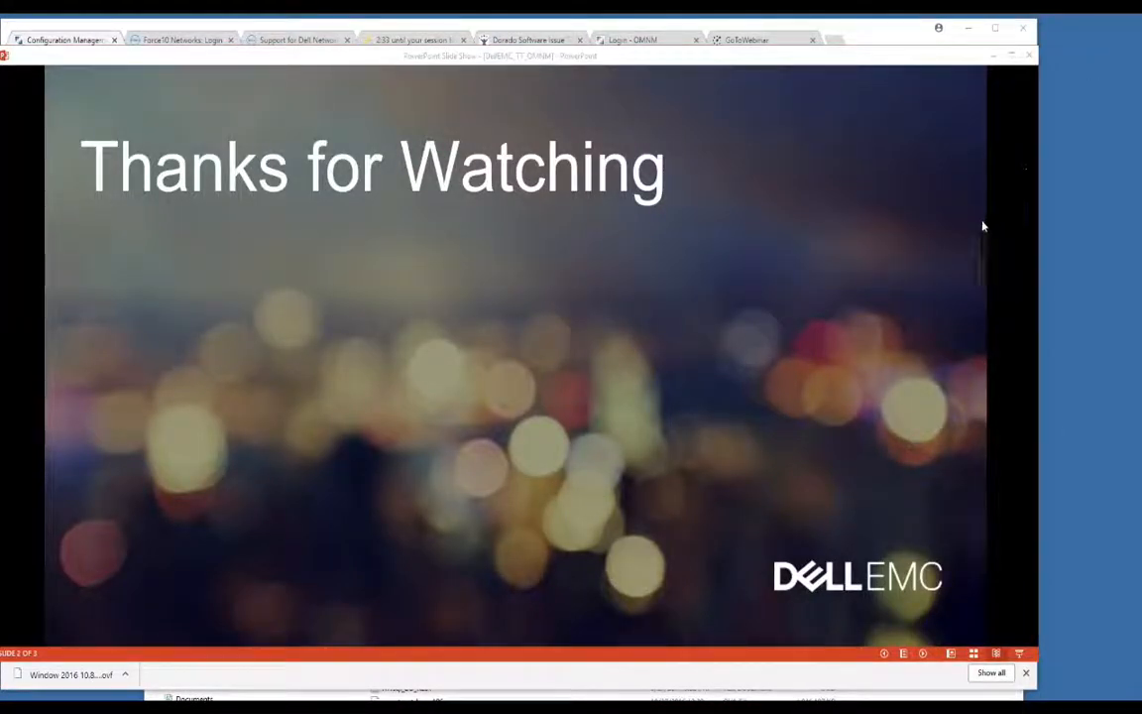